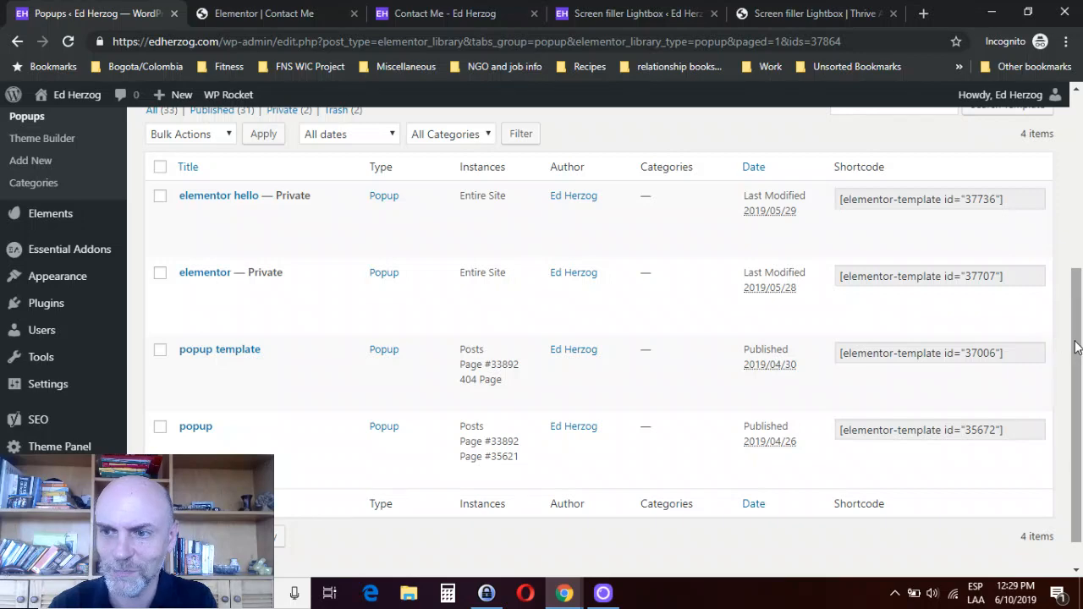
- Create a new template of type Popup named "trial" from the Popups list
left_click_drag(1076, 341, 1078, 261)
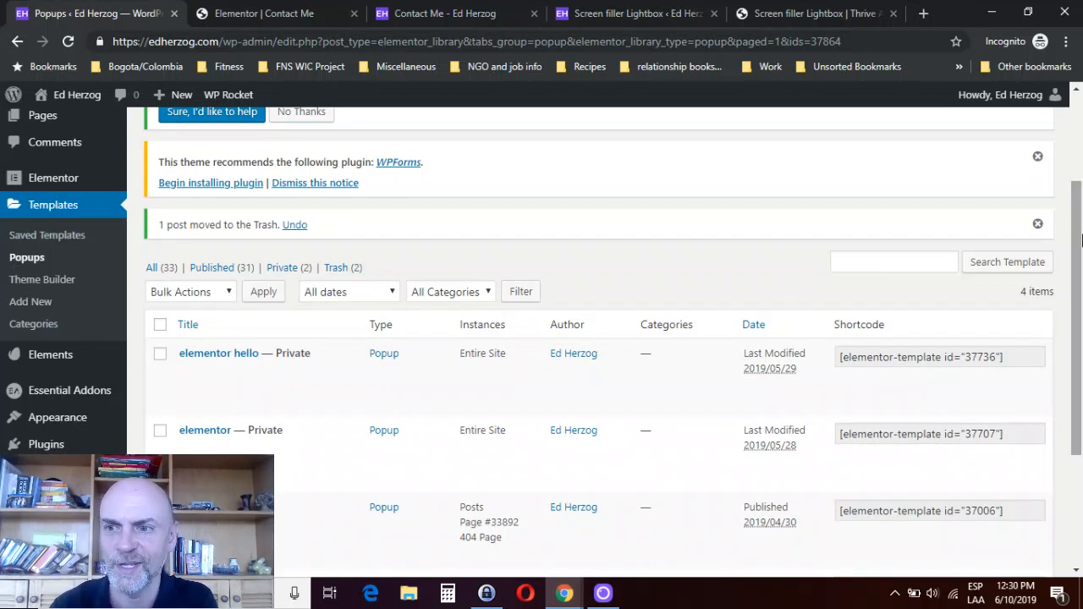
scroll(836, 160, "up", 2)
scroll(836, 159, "up", 1)
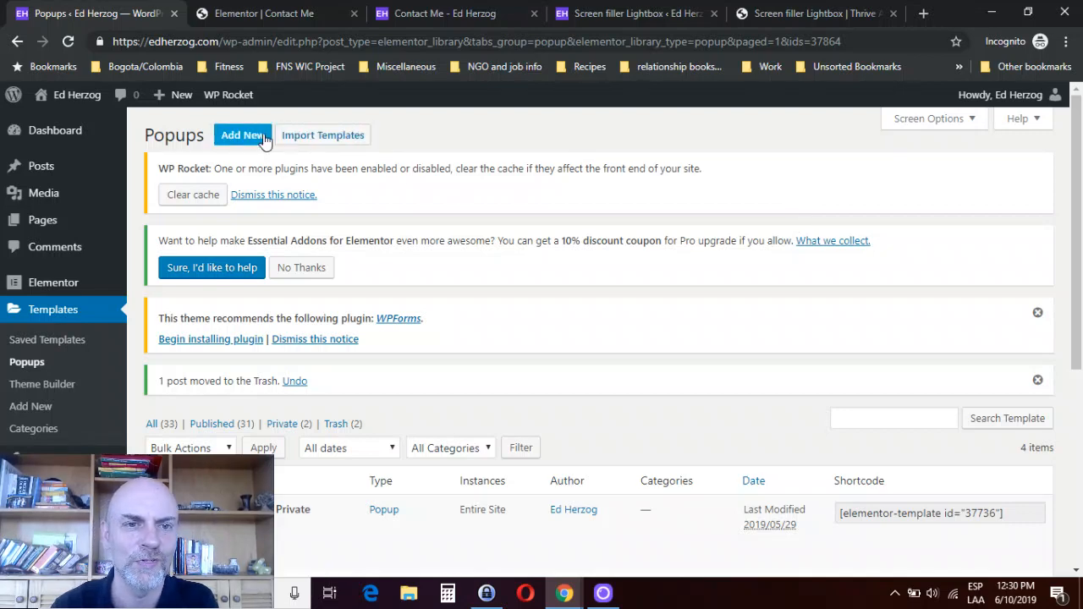
scroll(584, 273, "down", 3)
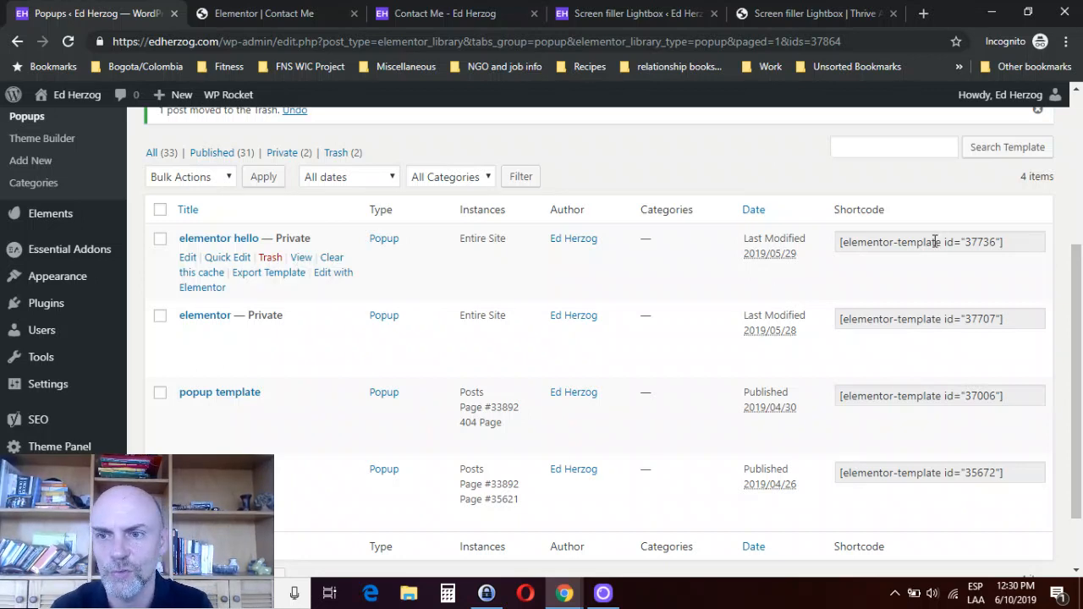
left_click_drag(1078, 286, 1079, 146)
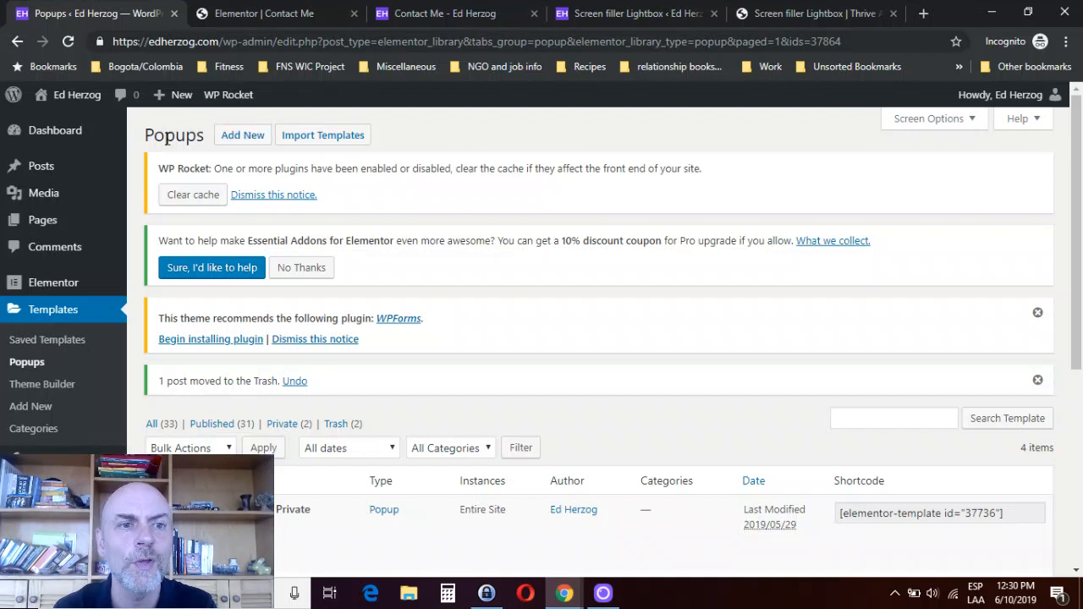
left_click(244, 138)
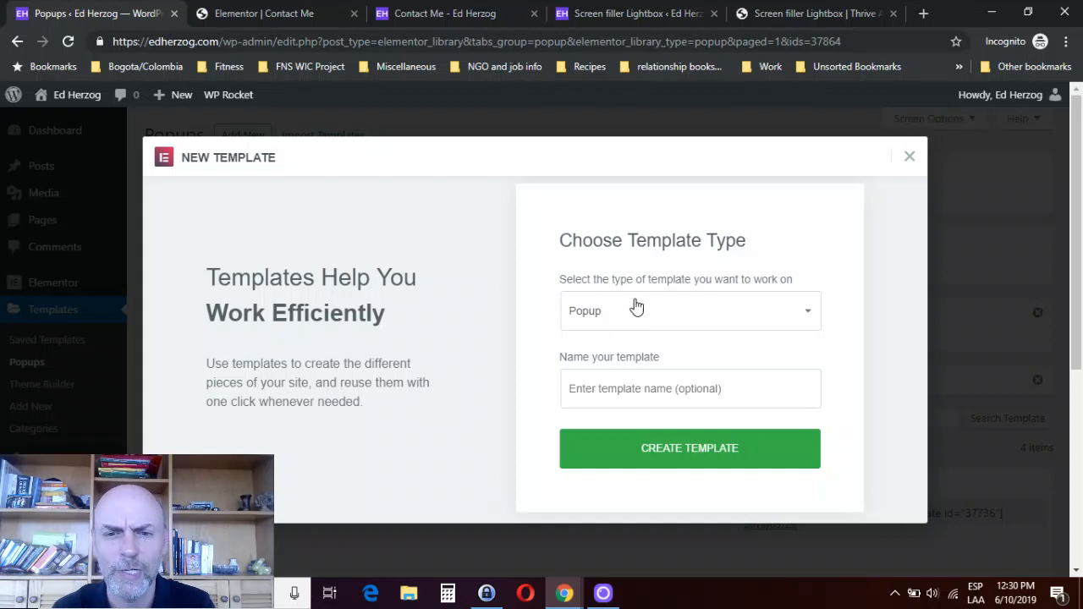
left_click(597, 394)
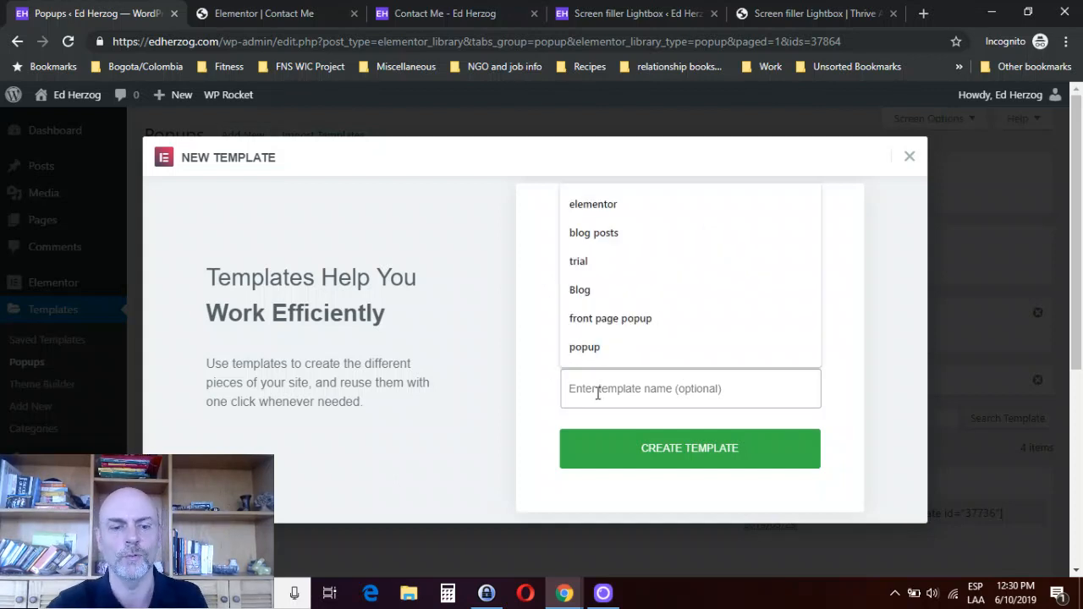
type("trial")
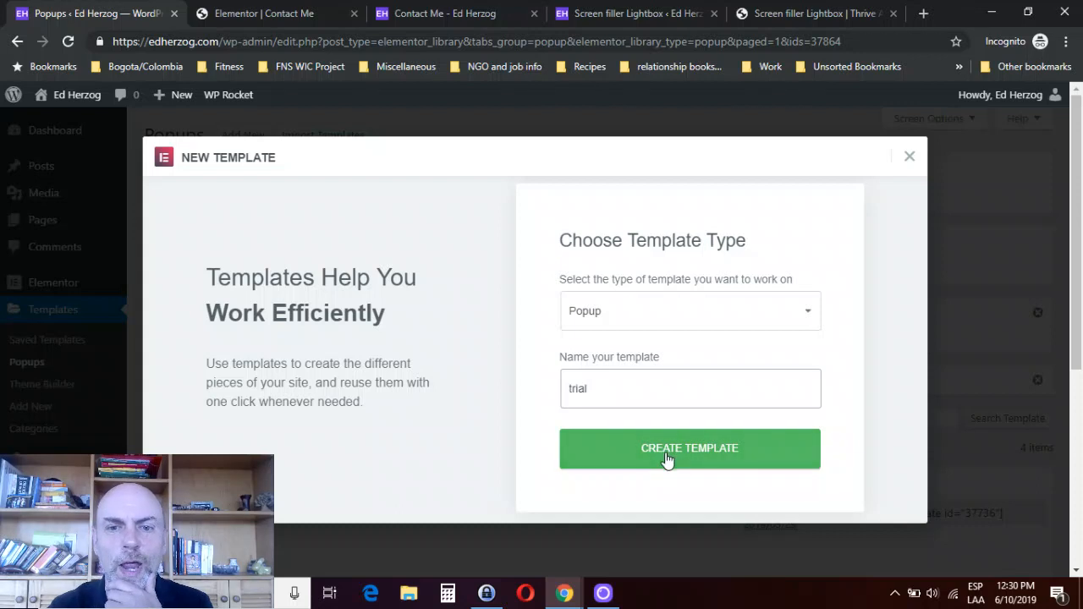
left_click(667, 459)
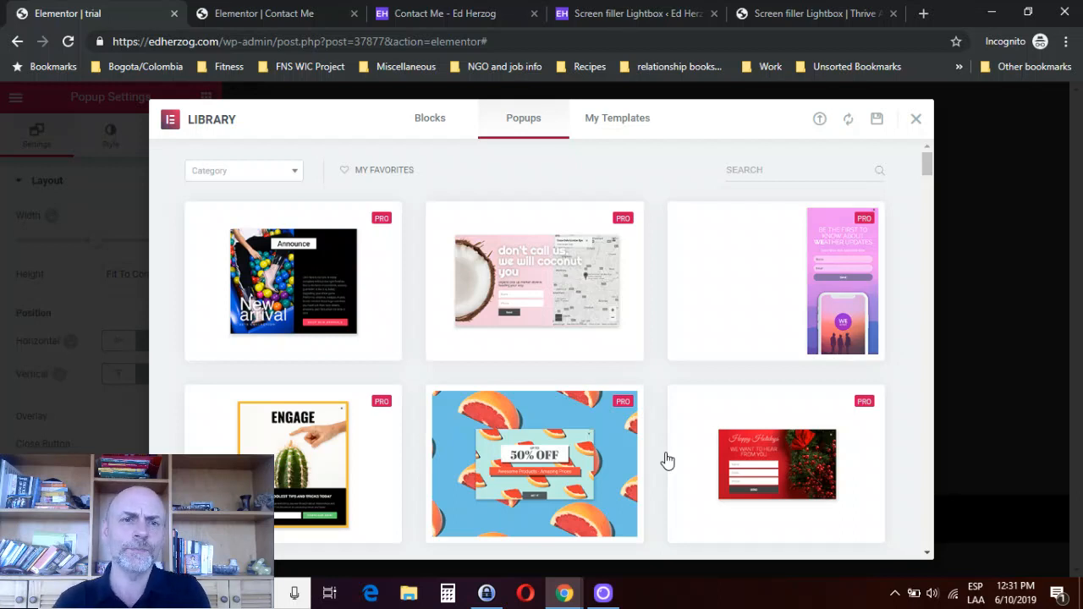
- Browse the popup library by category, viewing Classic, Fly-In, Full Screen, Hello Bar, Bottom Bar and Slide-In designs in turn
left_click(291, 175)
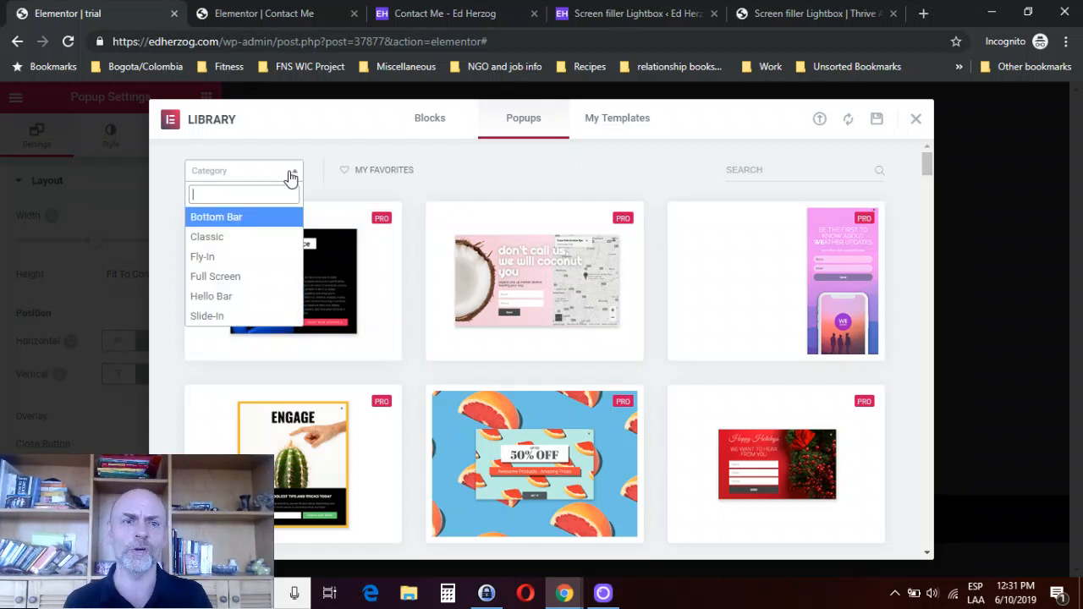
left_click(225, 248)
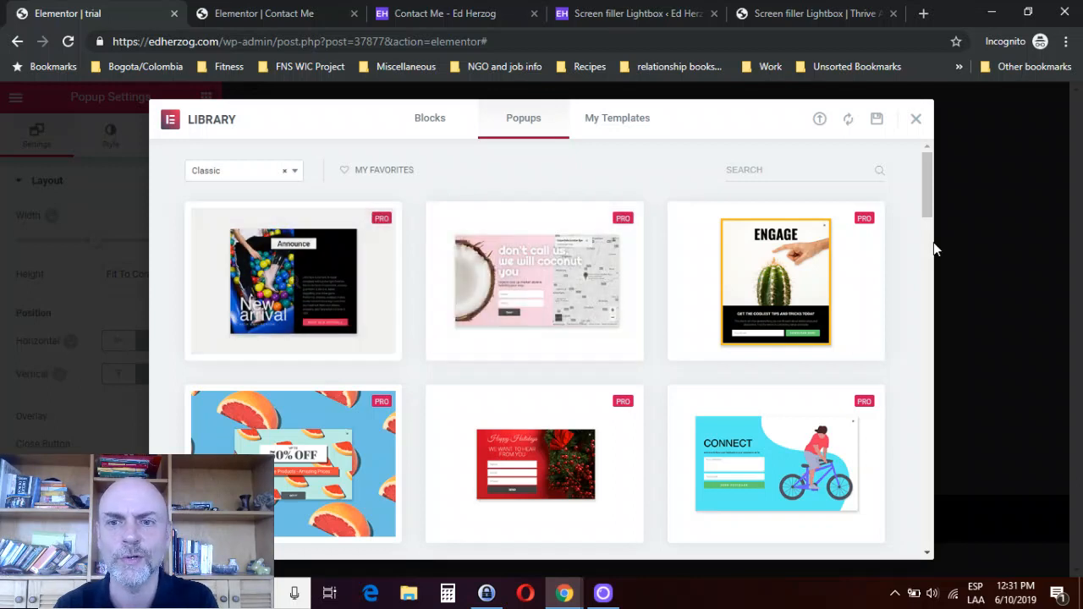
left_click(293, 174)
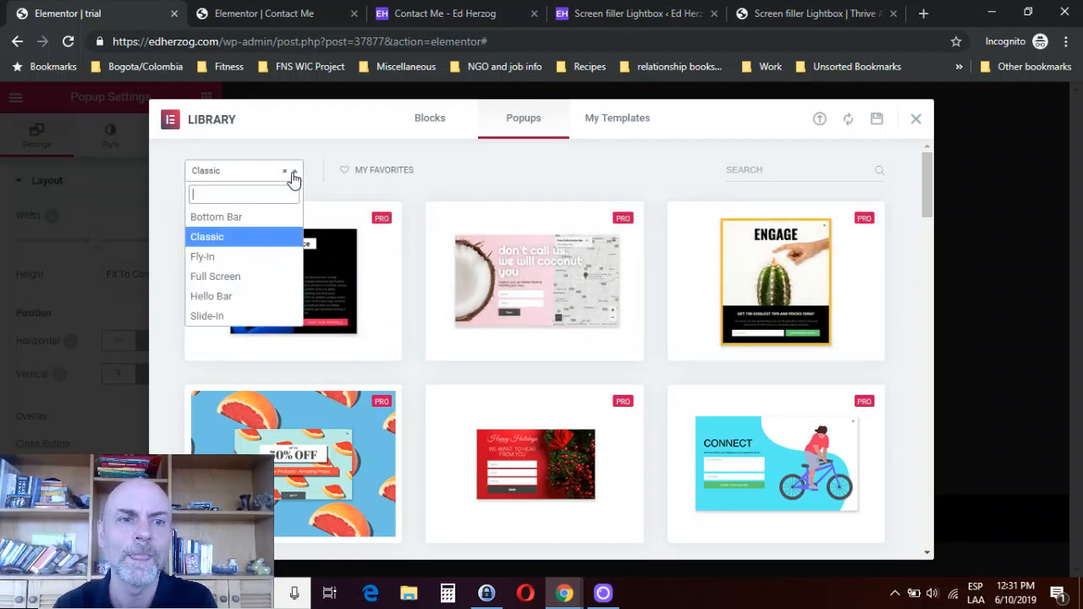
left_click(222, 259)
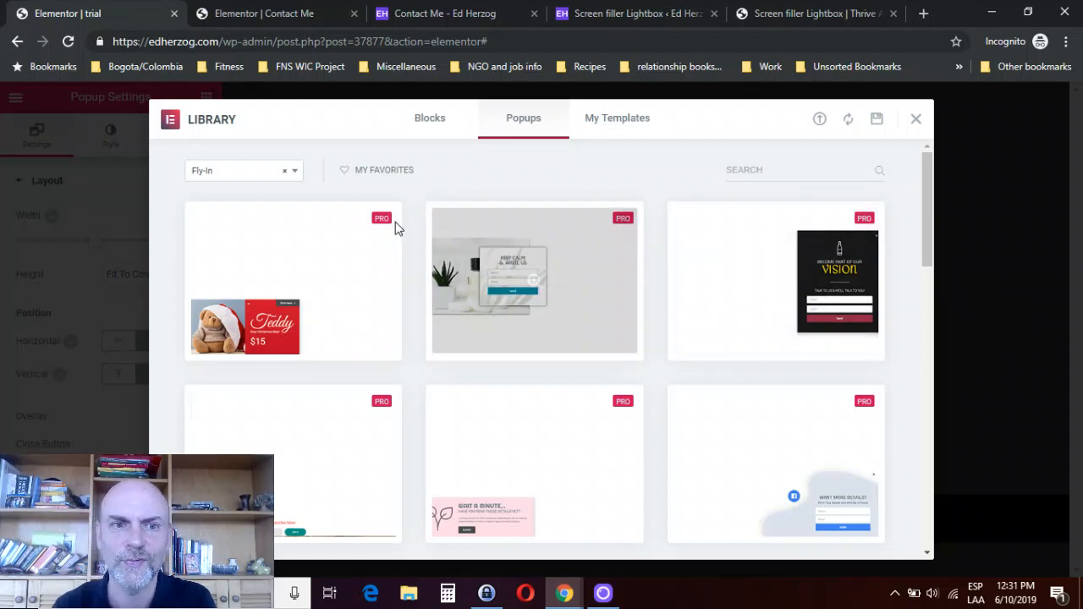
left_click(293, 173)
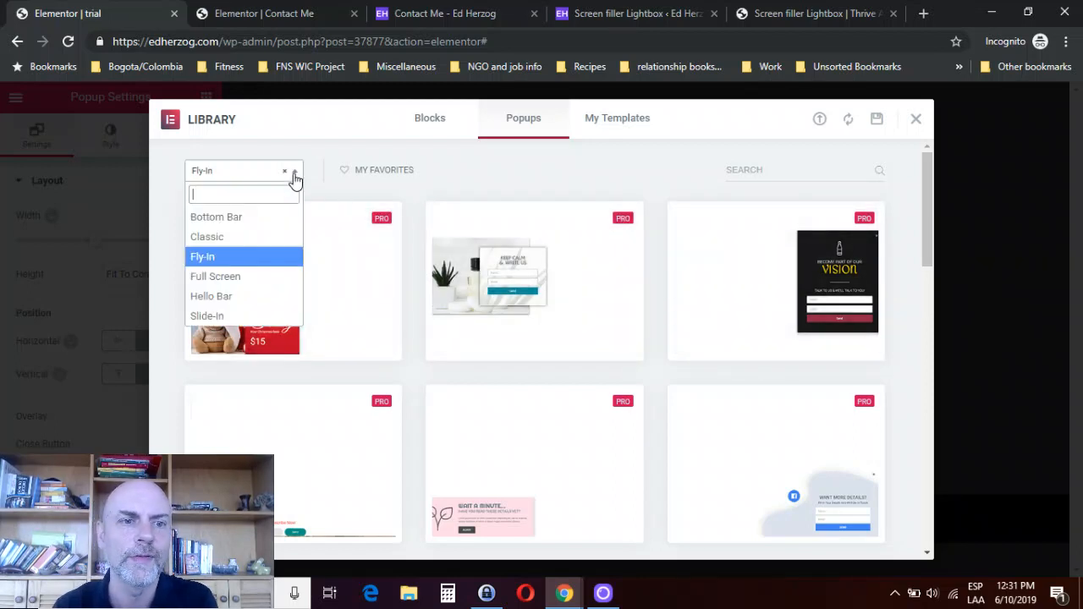
left_click(218, 278)
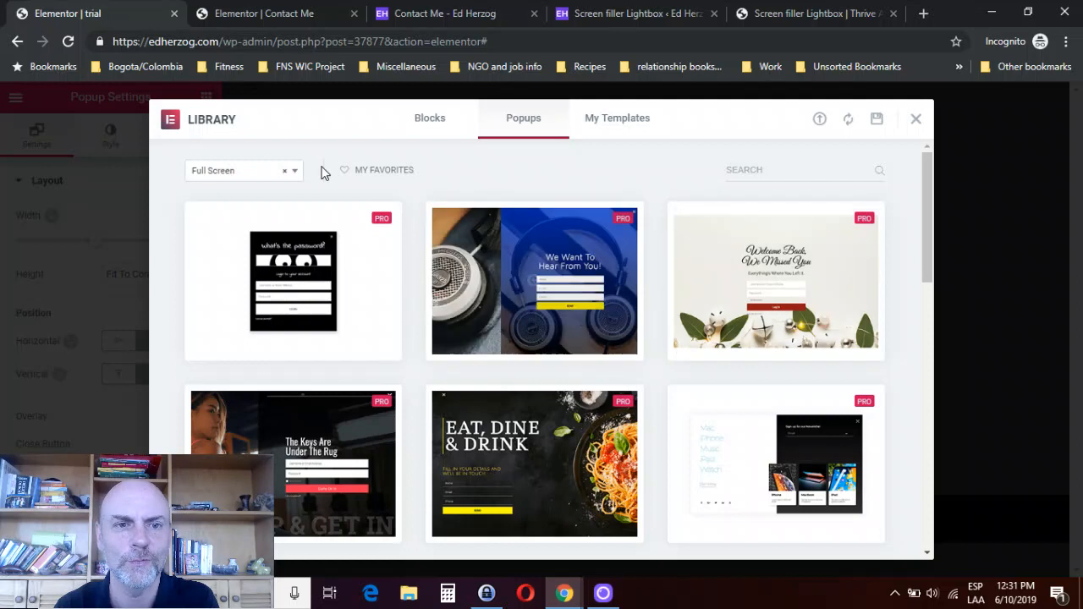
left_click(292, 171)
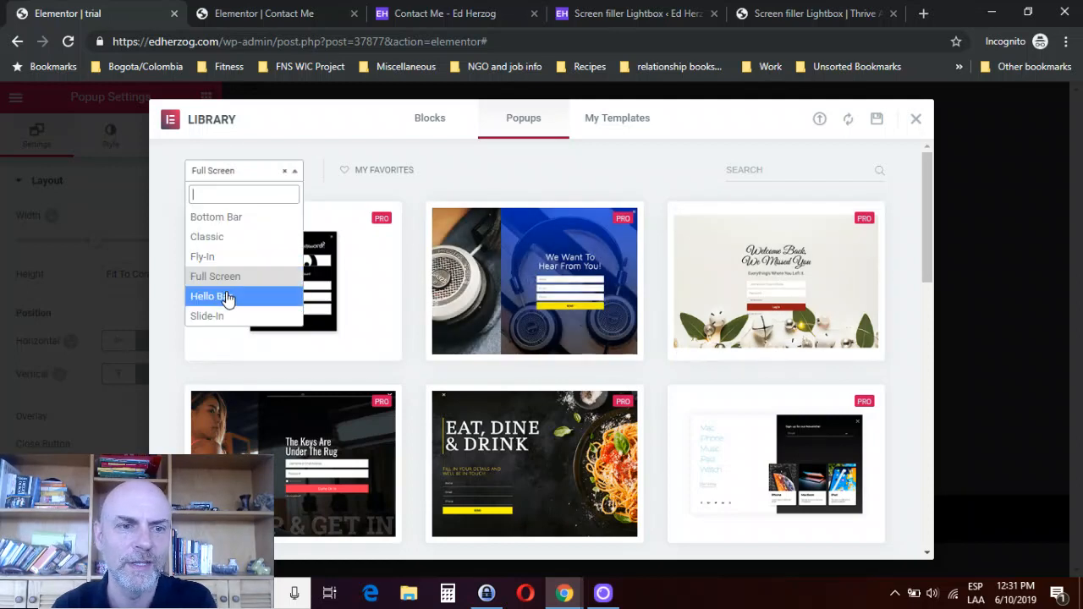
left_click(225, 298)
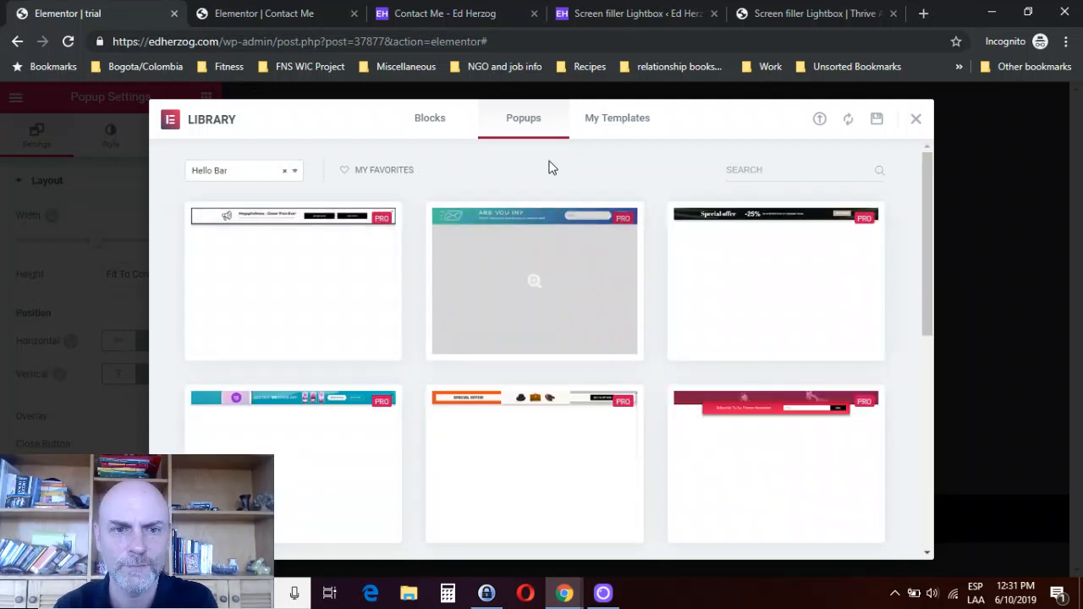
left_click(289, 172)
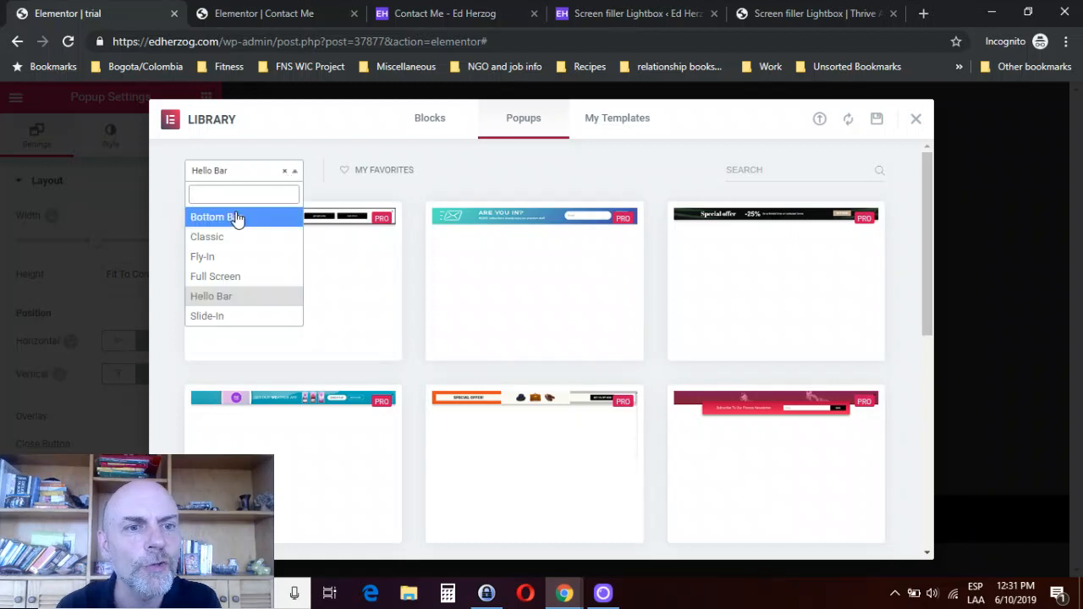
left_click(237, 218)
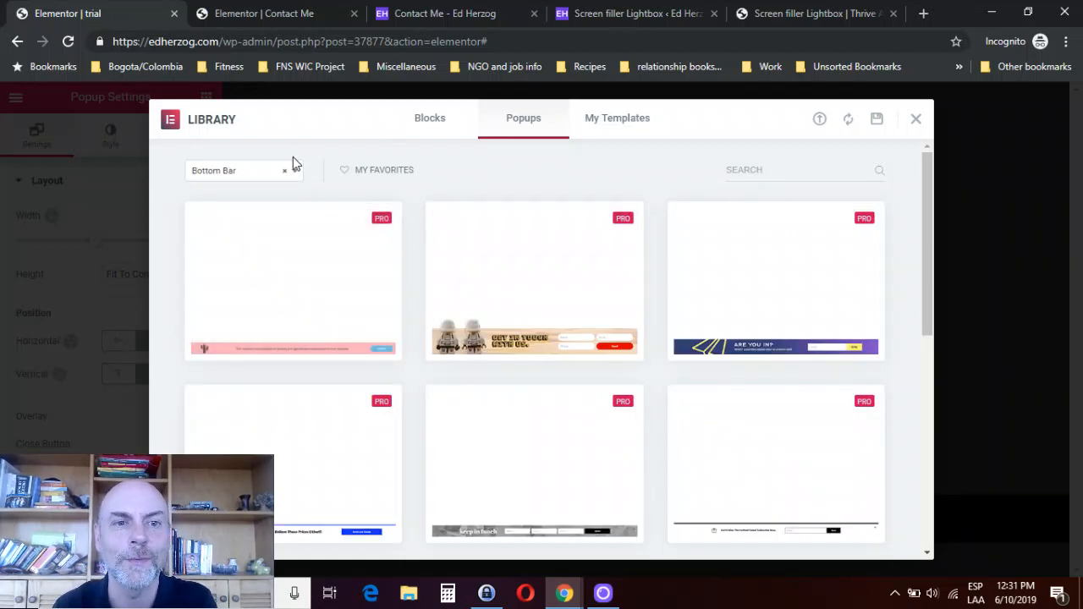
left_click(292, 169)
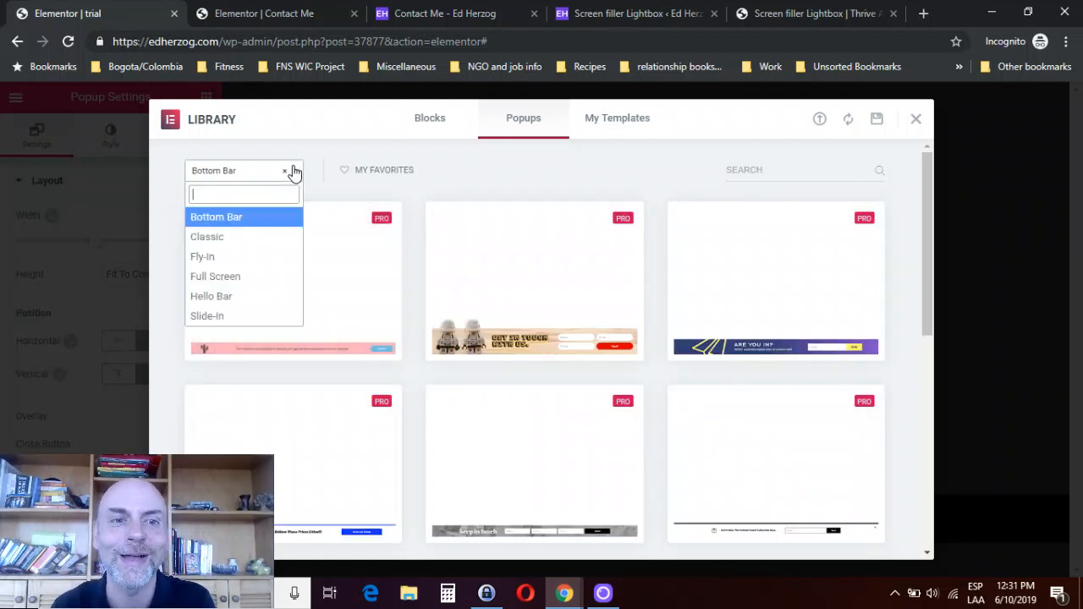
left_click(221, 318)
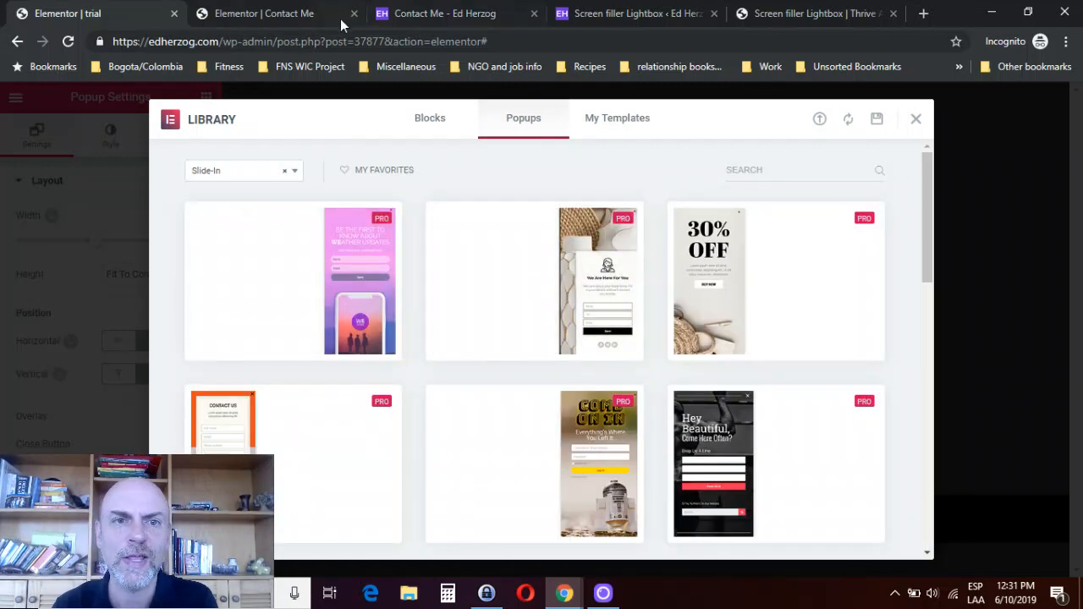
- Open the live site's home page and preview the popup triggered by "Sign Up For Weekly Updates" twice, closing it each time
left_click(426, 18)
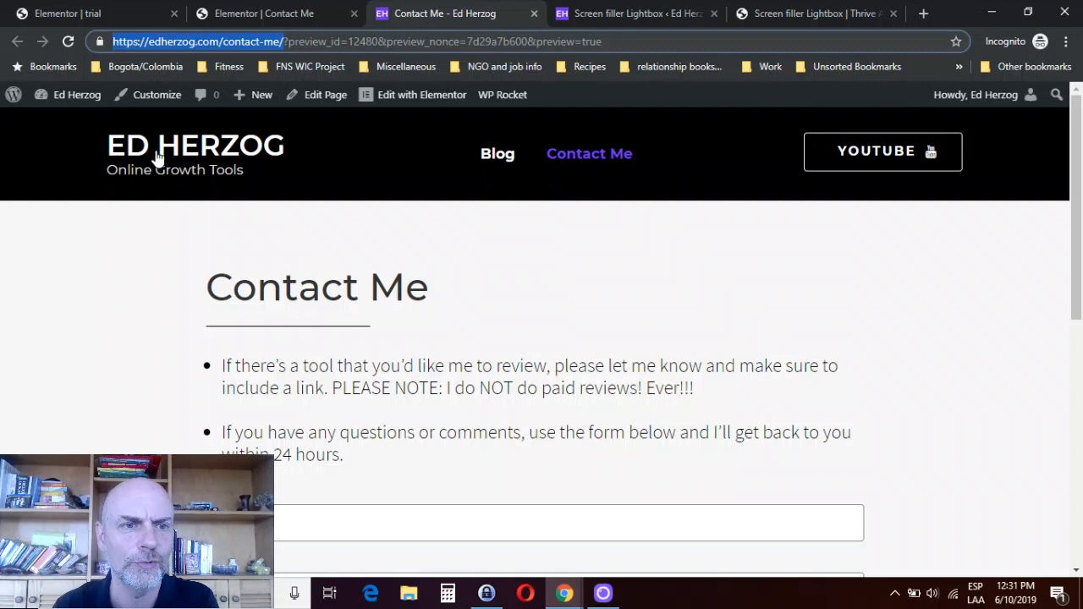
key("Return")
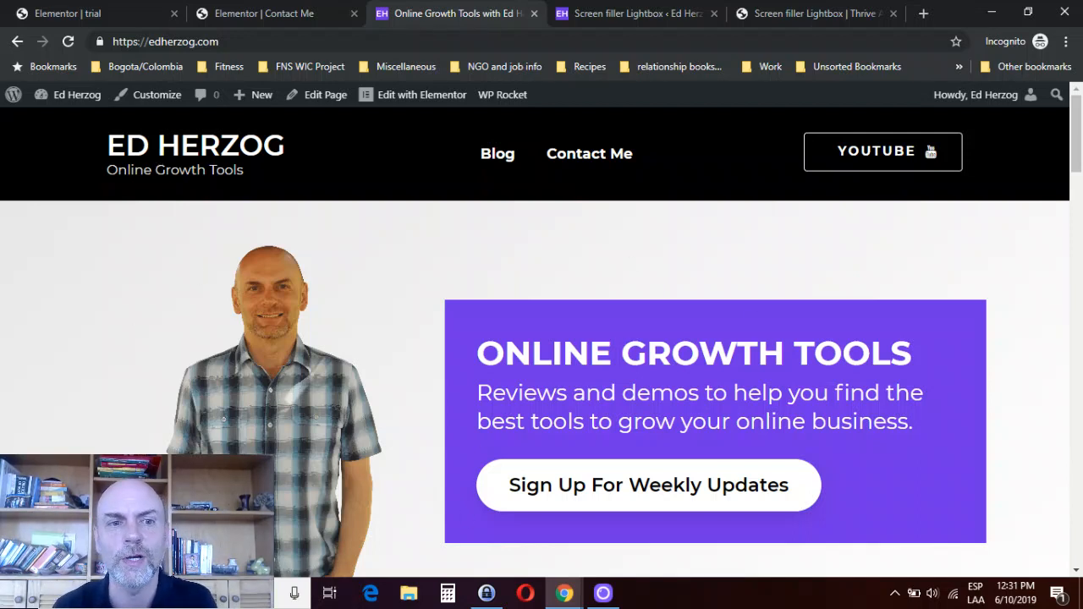
double_click(682, 493)
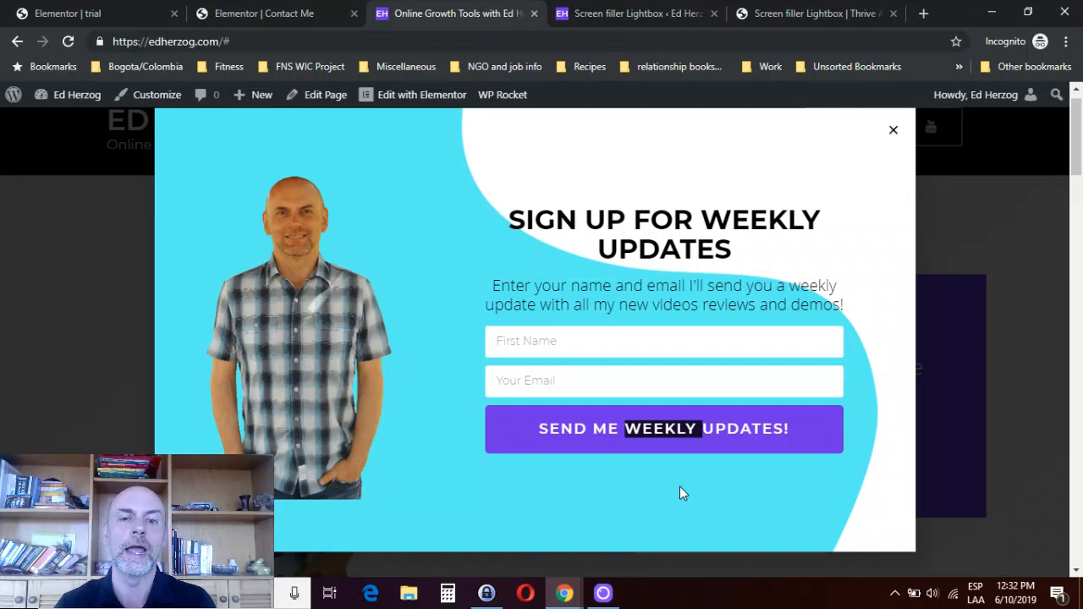
mouse_move(78, 22)
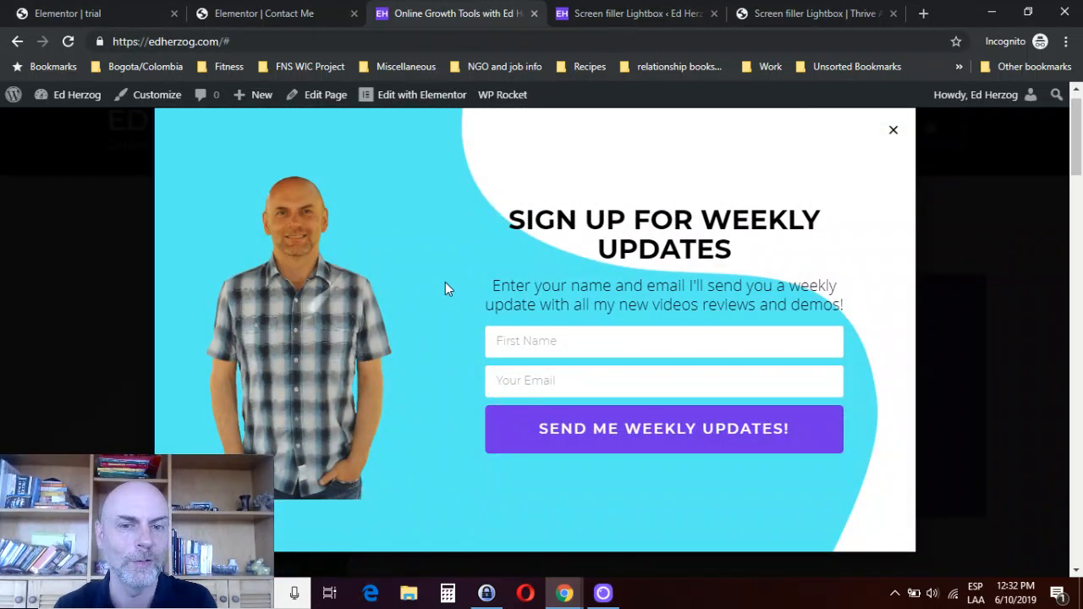
left_click(895, 133)
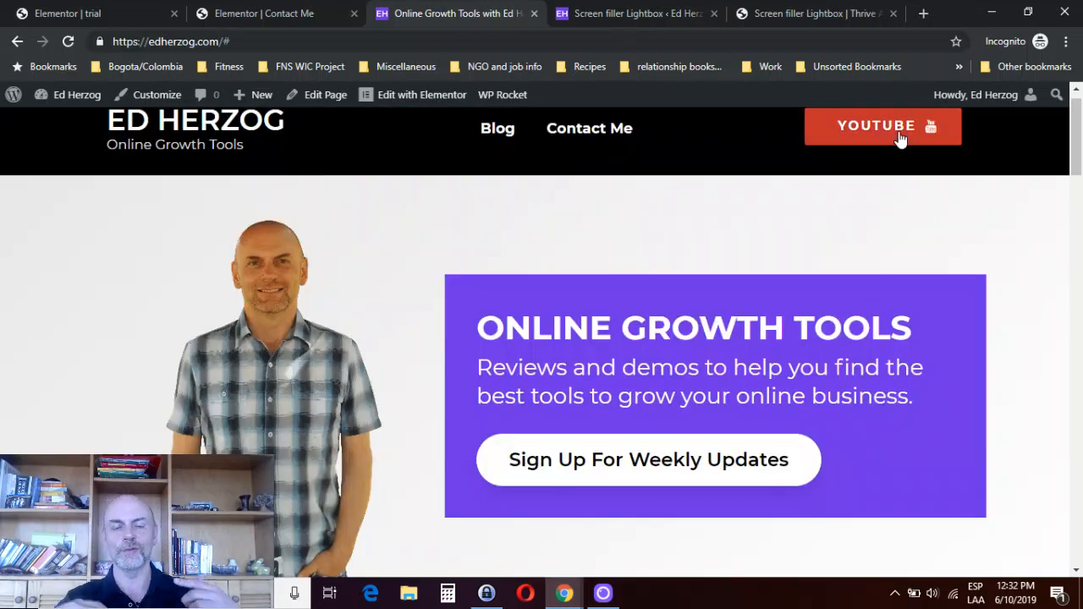
left_click(588, 474)
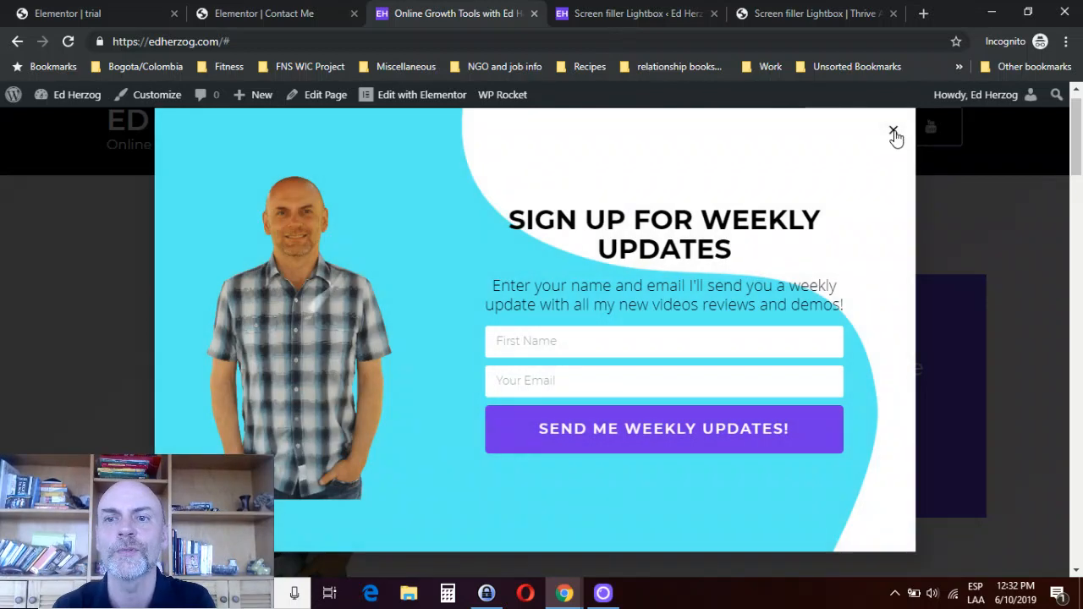
left_click(894, 132)
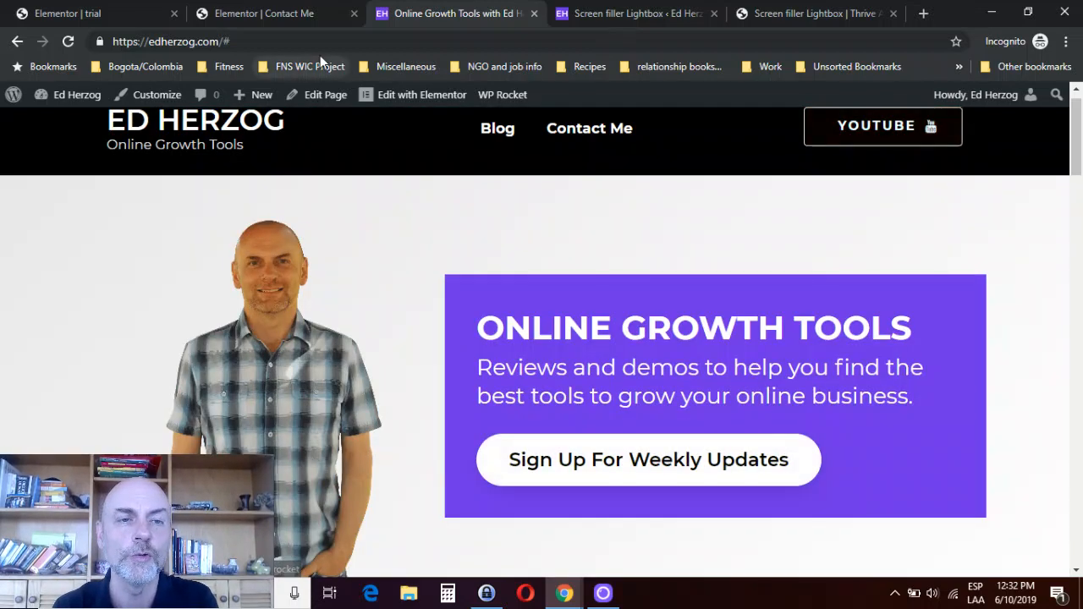
- Filter the popup library to Classic designs and insert the "Be The First To Learn About Our Amazing Product" popup into the trial template
left_click(264, 13)
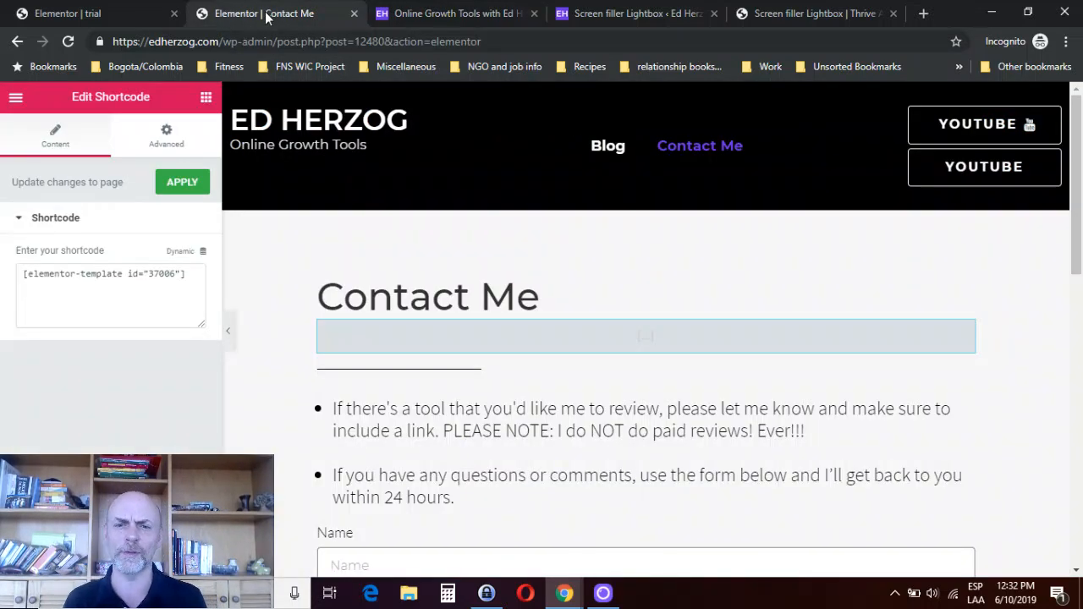
left_click(121, 15)
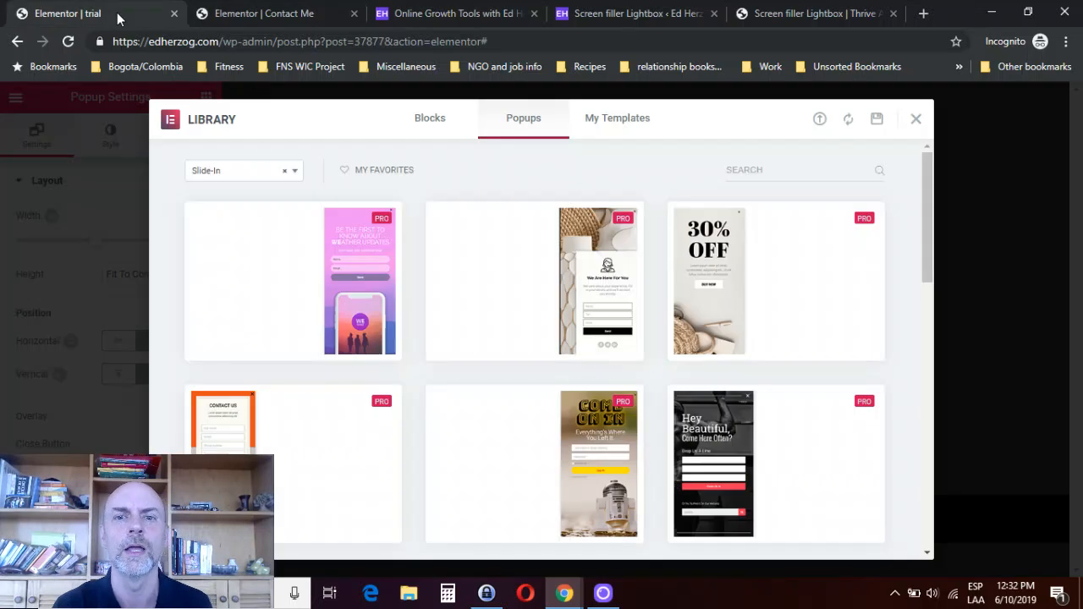
left_click(294, 173)
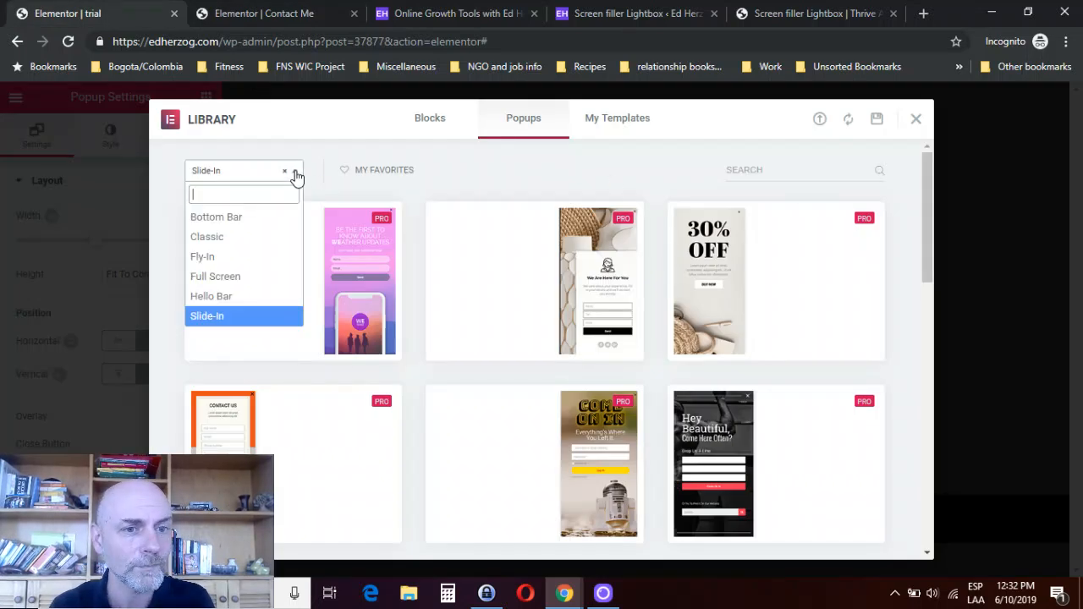
left_click(246, 238)
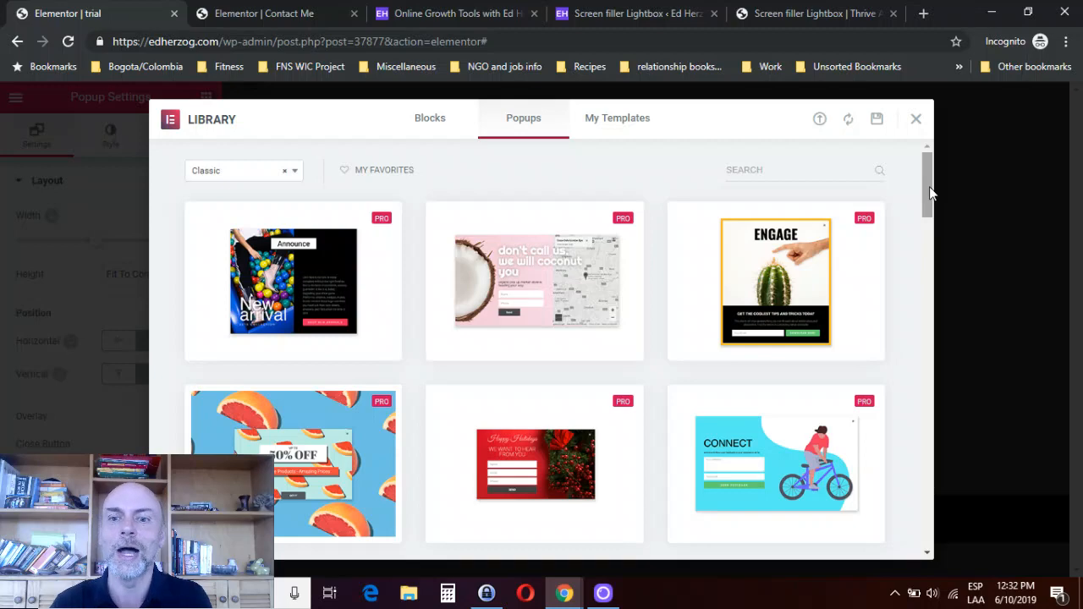
left_click_drag(929, 186, 912, 398)
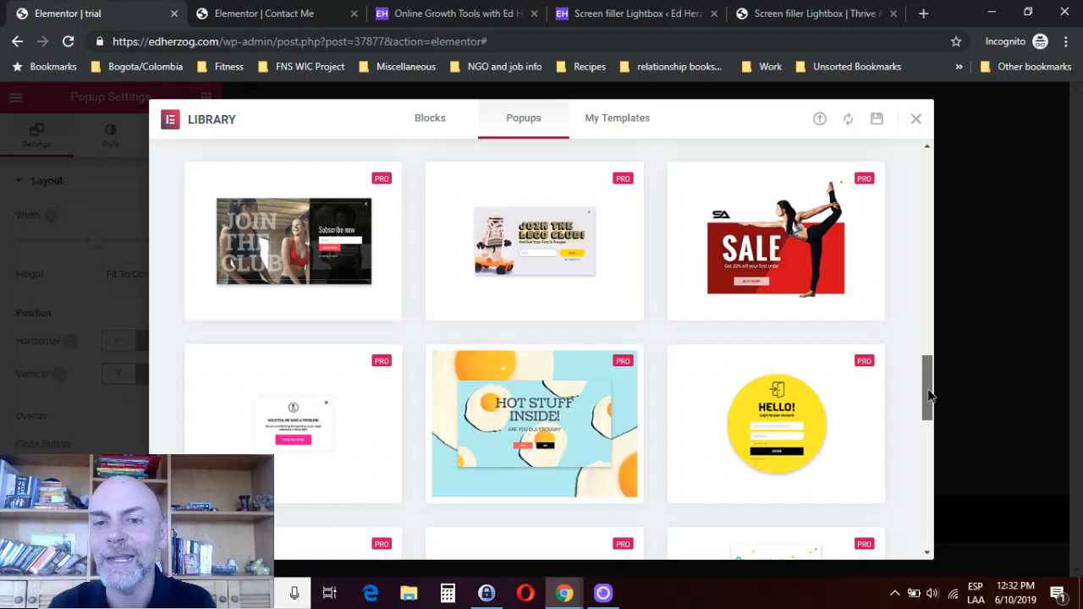
left_click_drag(924, 390, 902, 455)
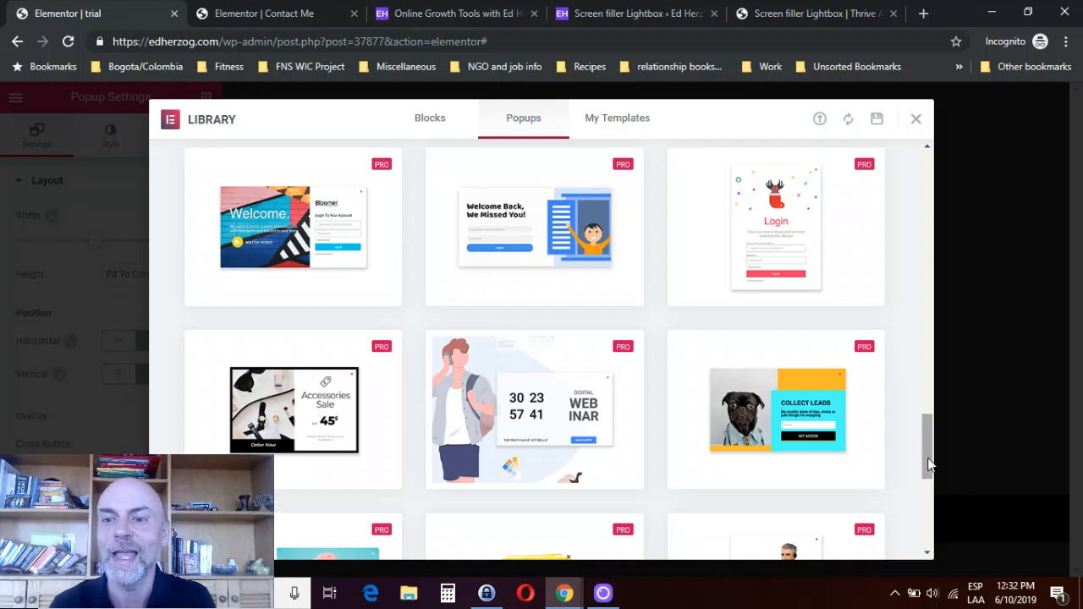
left_click_drag(928, 453, 928, 425)
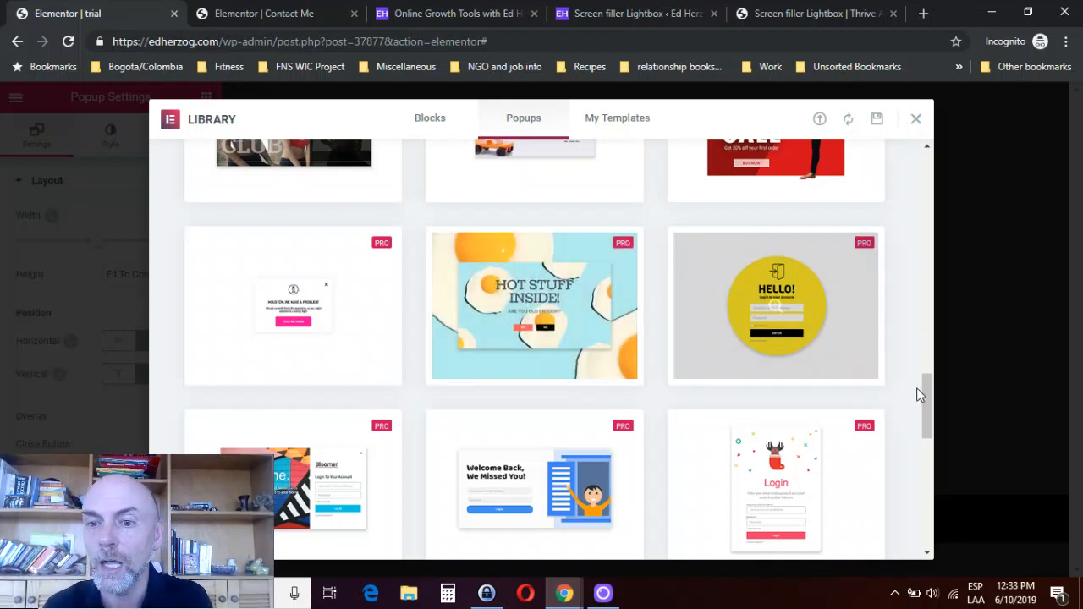
left_click_drag(927, 402, 914, 331)
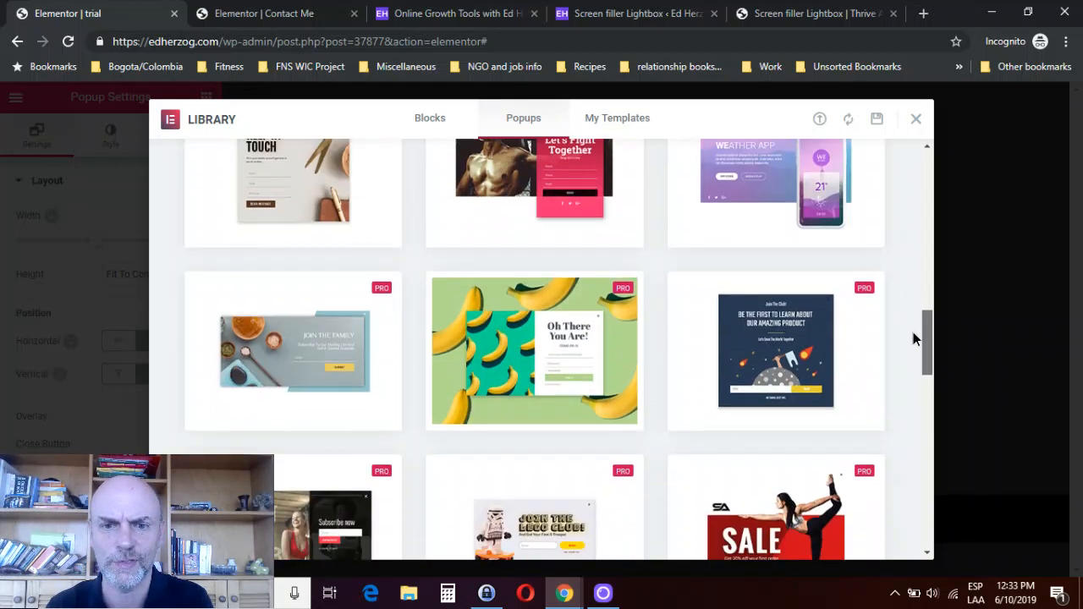
mouse_move(855, 326)
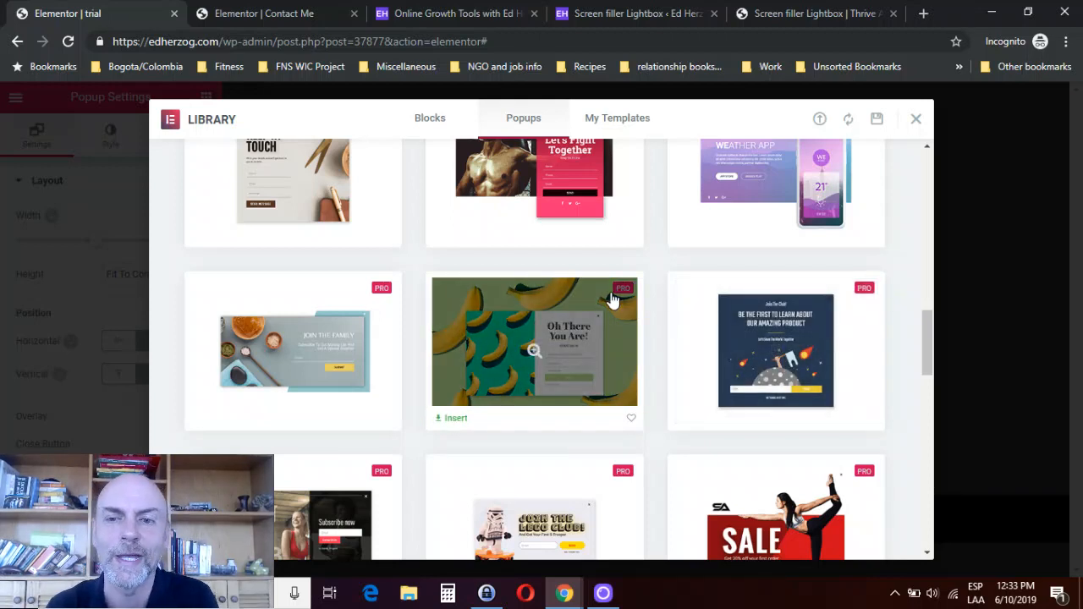
mouse_move(760, 371)
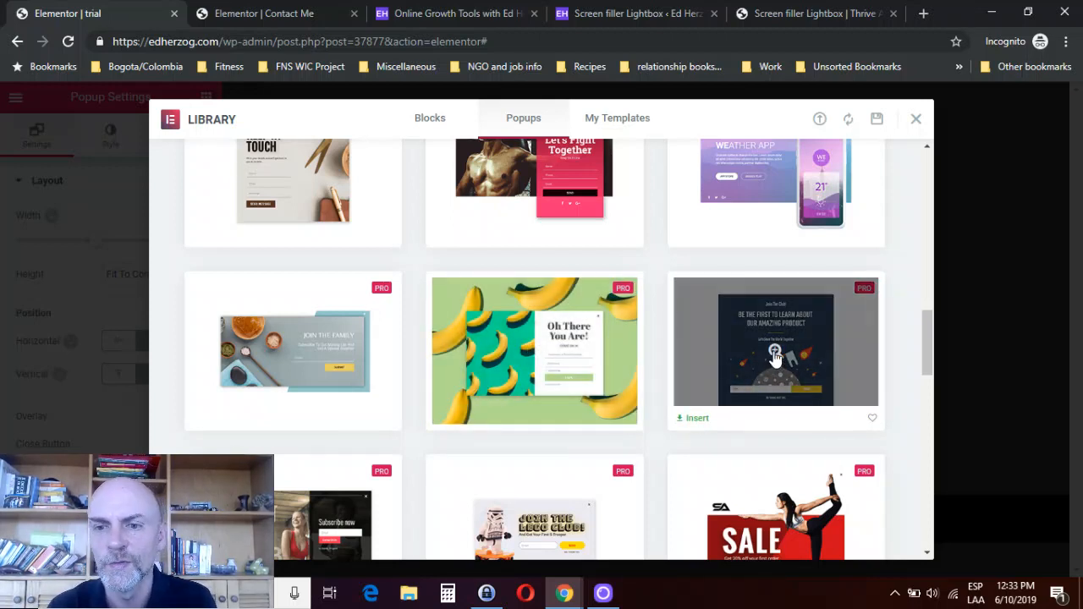
left_click(691, 420)
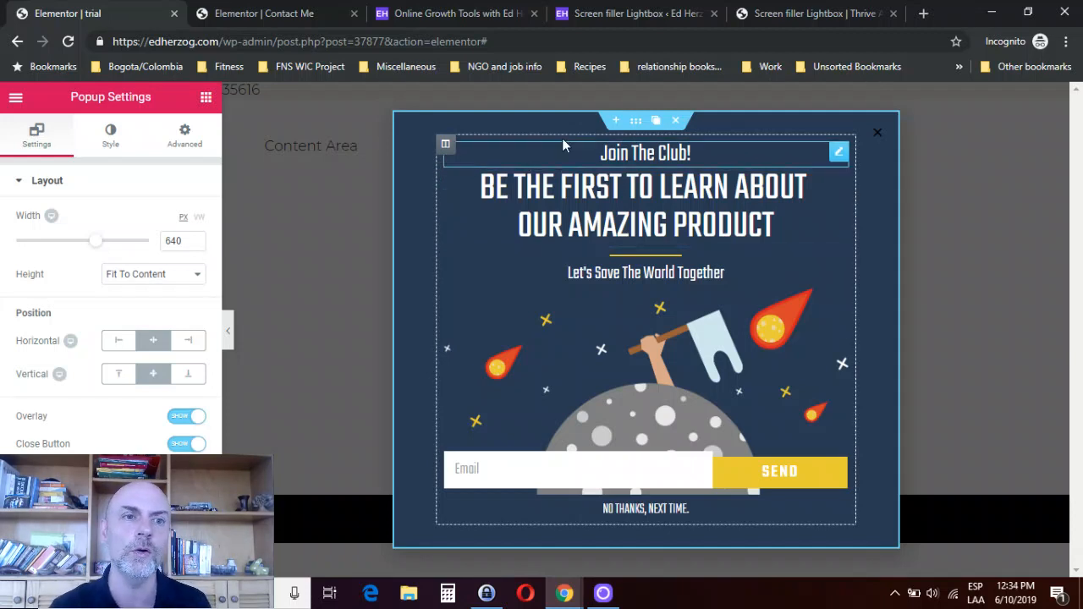
- Try a Video widget directly below the popup's "Join The Club!" heading, then delete it
left_click(205, 99)
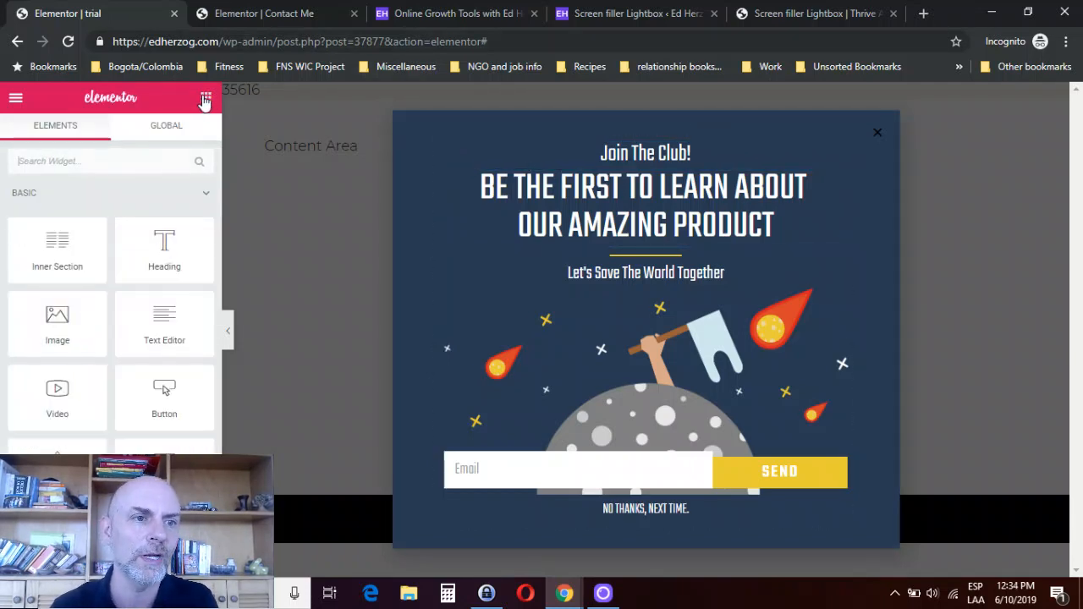
mouse_move(217, 152)
left_mouse_down()
mouse_move(212, 267)
mouse_move(217, 132)
left_mouse_up()
left_click(131, 155)
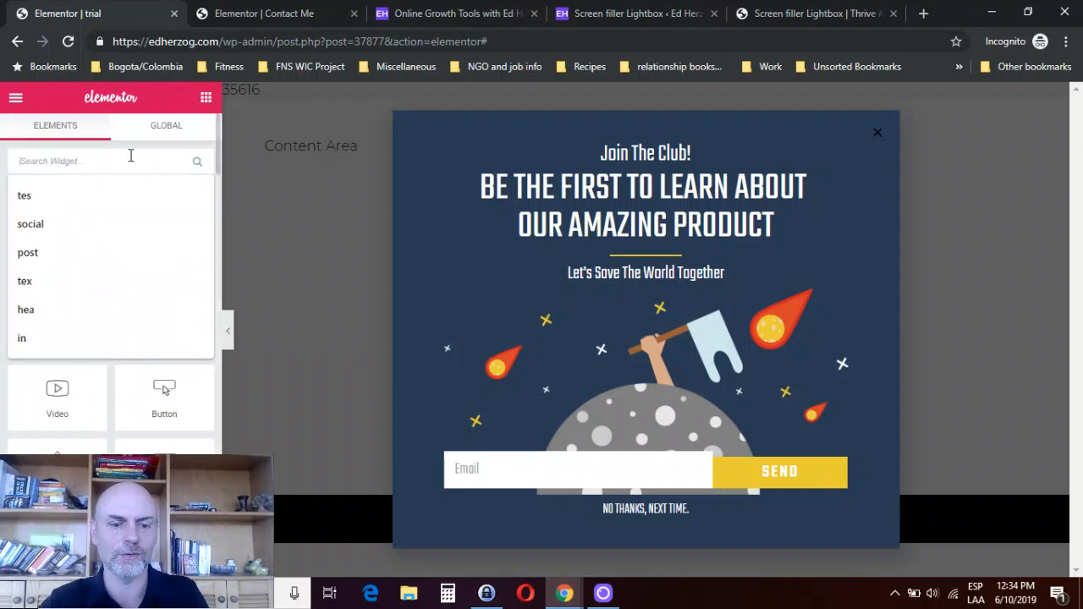
type("vide")
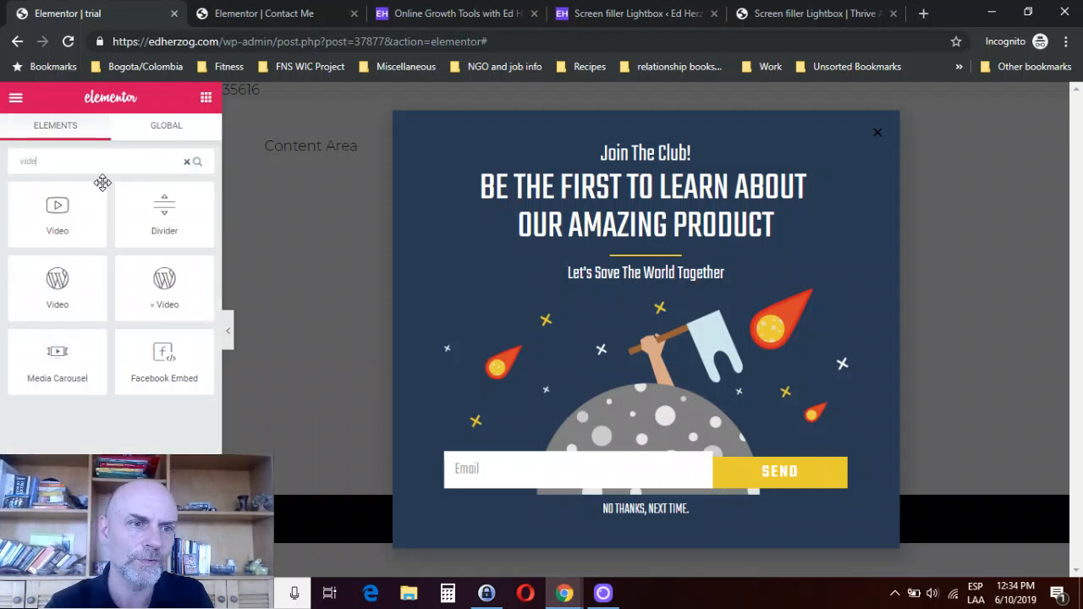
left_click_drag(54, 216, 657, 177)
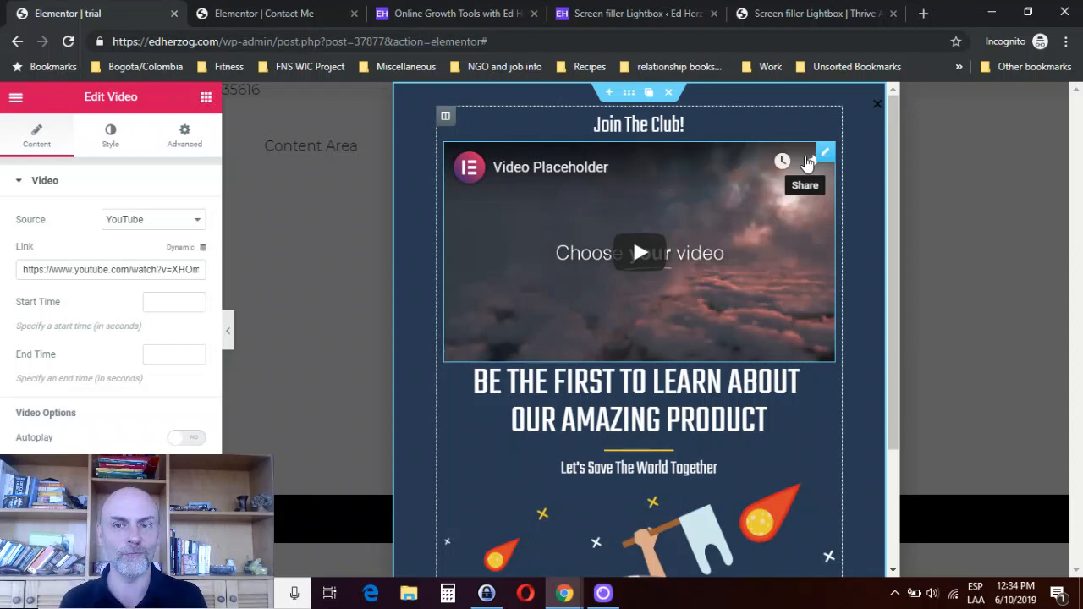
mouse_move(824, 158)
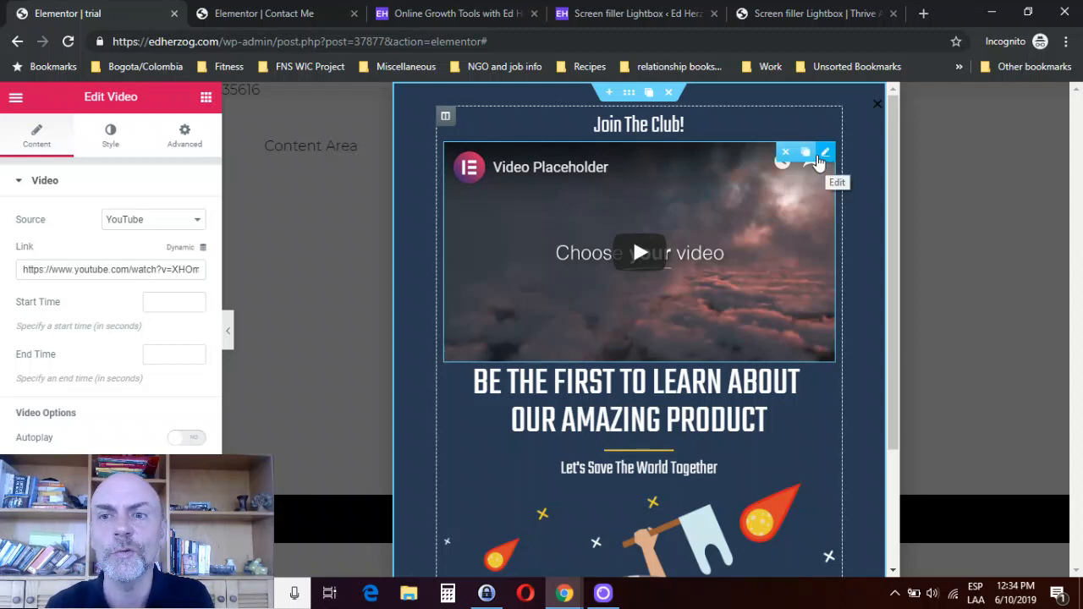
left_click(786, 154)
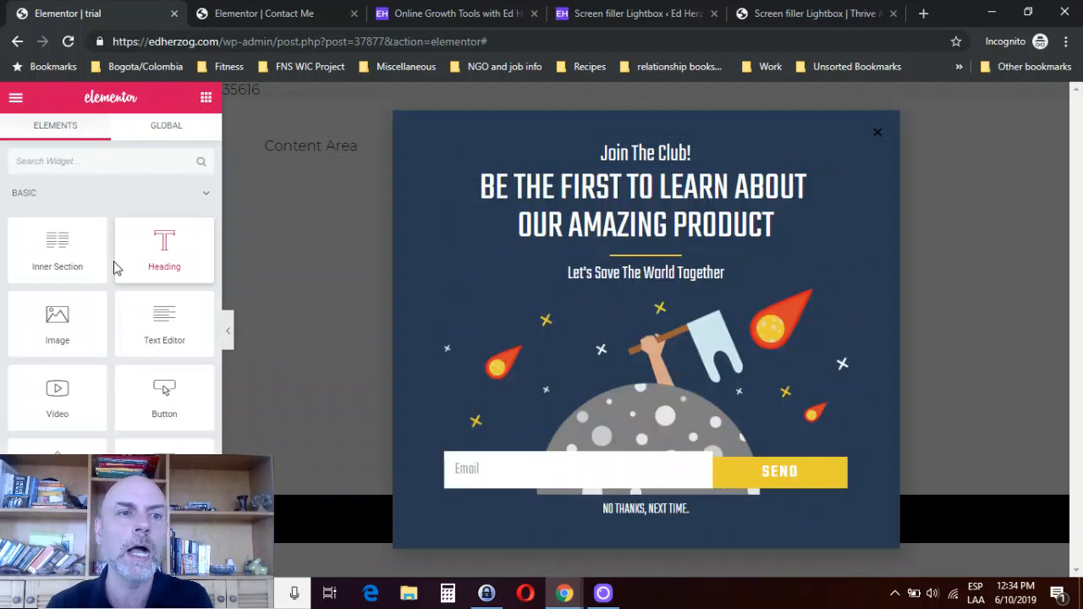
- Try a Counter widget below "Let's Save The World Together" in the popup, then delete it
left_click(72, 163)
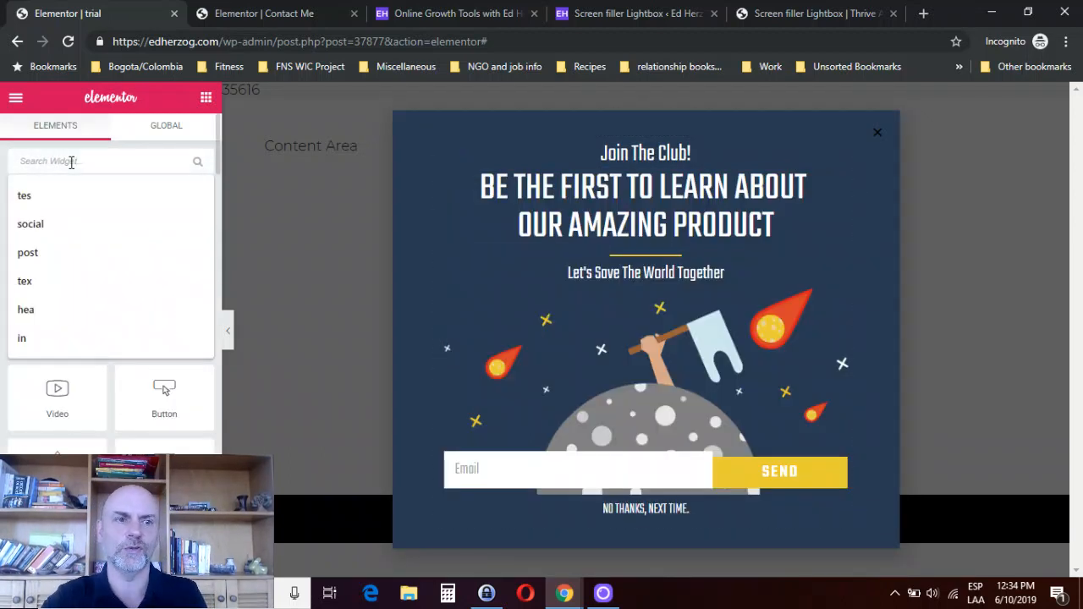
type("coun")
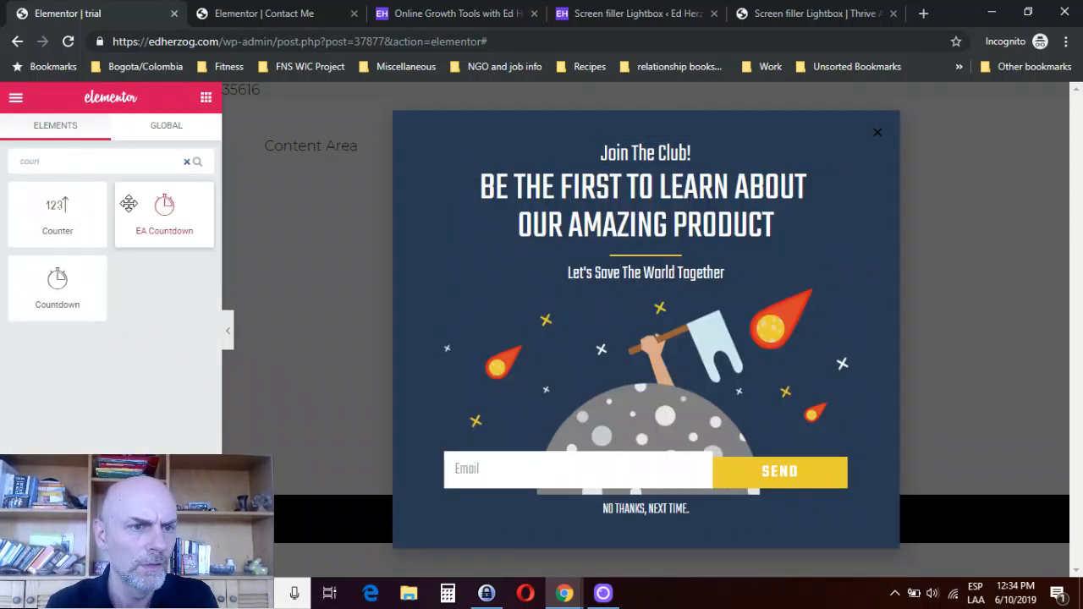
left_click_drag(41, 212, 695, 304)
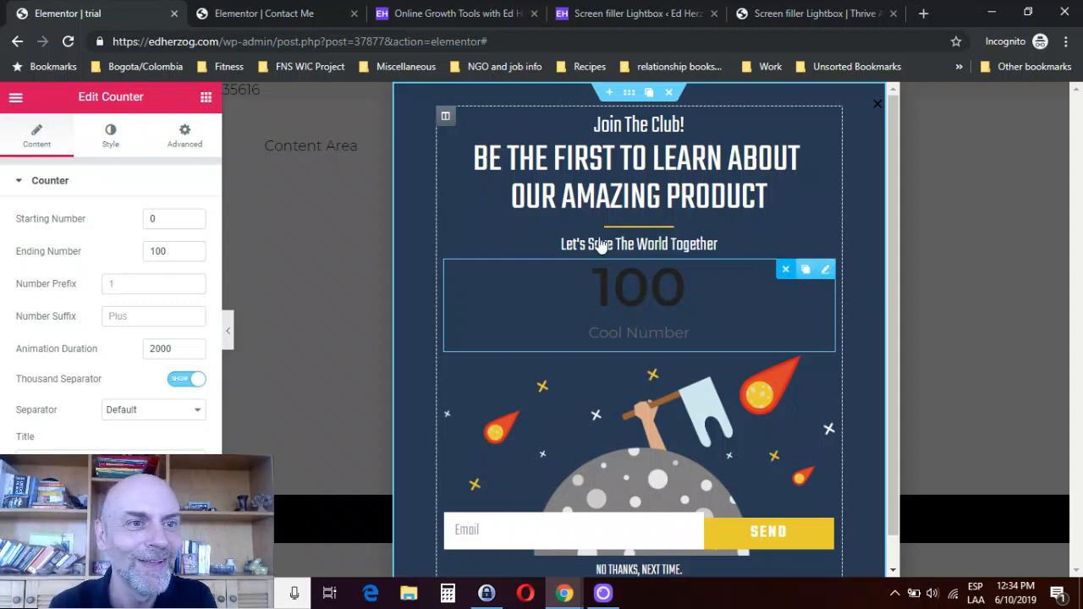
key("Delete")
- Try the standard Countdown widget below "Let's Save The World Together" in the popup, then delete it
left_click(95, 153)
type("cod")
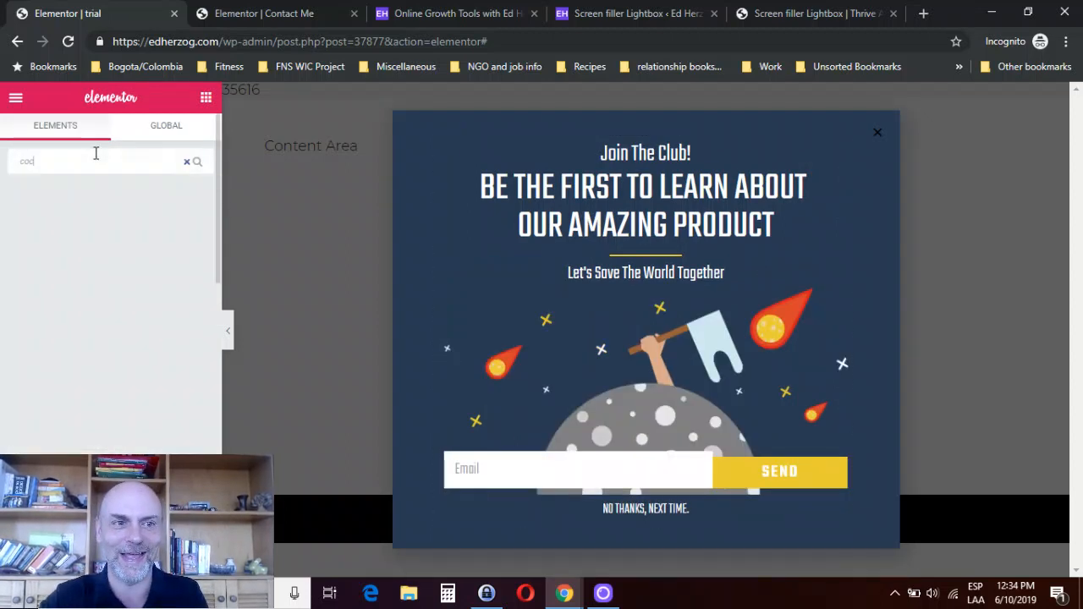
key("BackSpace")
type("un")
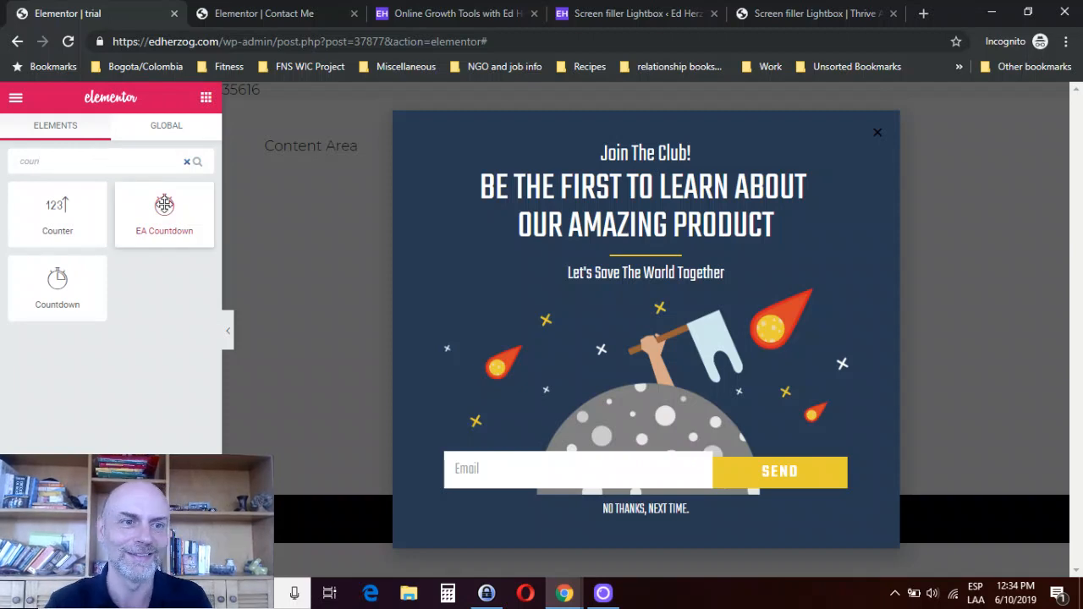
left_click_drag(53, 284, 648, 275)
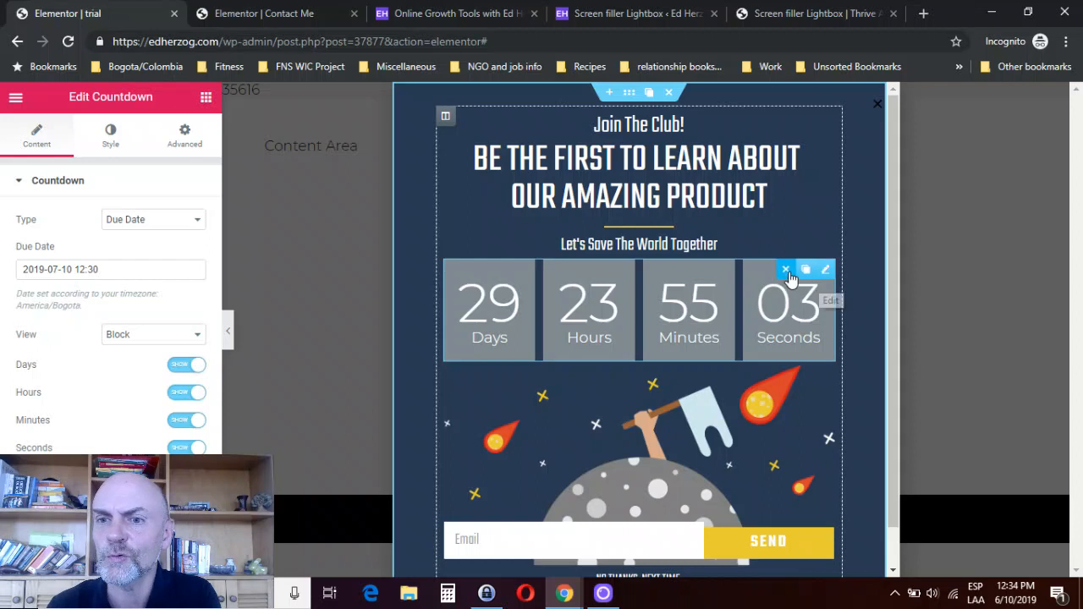
left_click(786, 270)
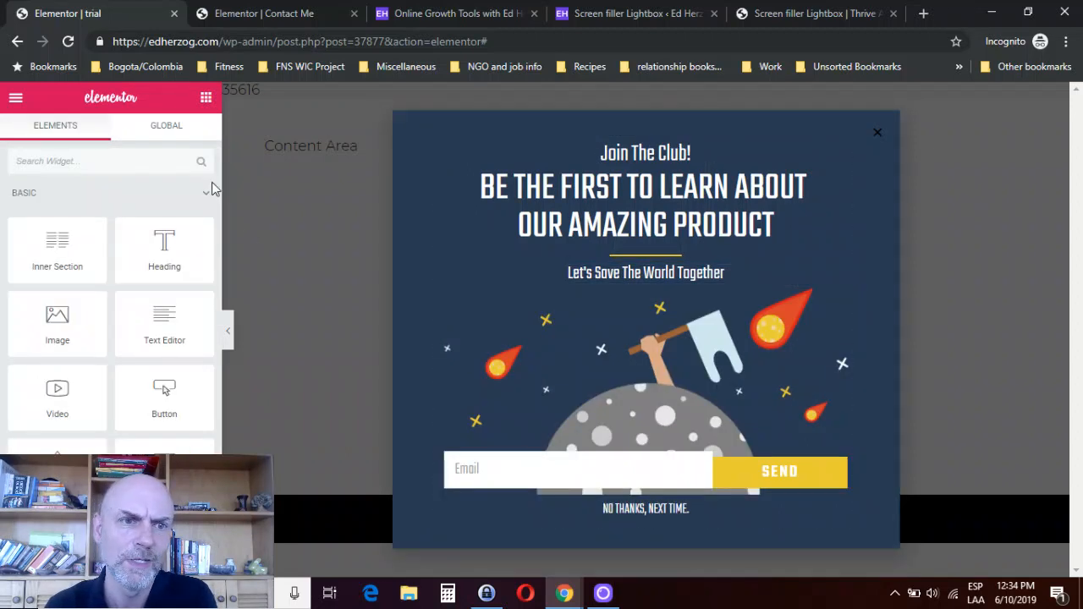
- View the content settings of the popup's main "Be the first to learn about our amazing product" heading, then deselect it
left_click(52, 160)
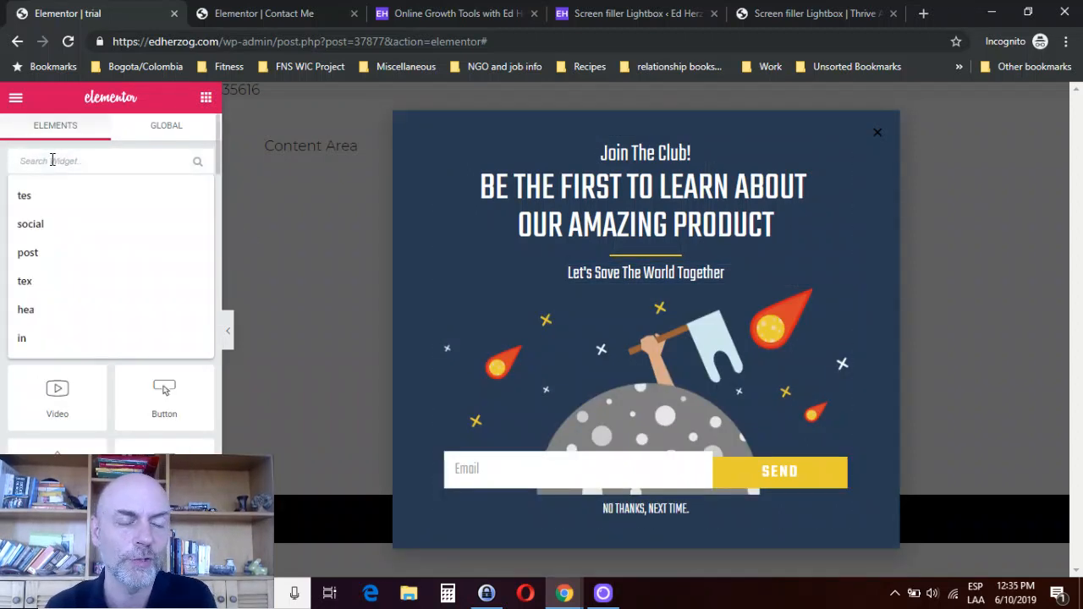
left_click(51, 104)
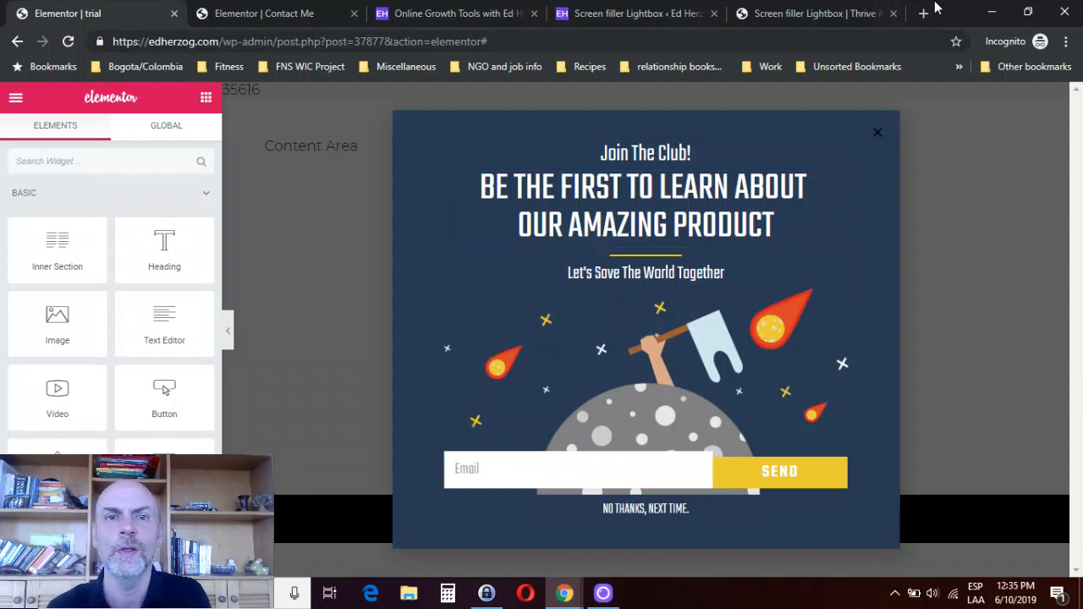
left_click(600, 225)
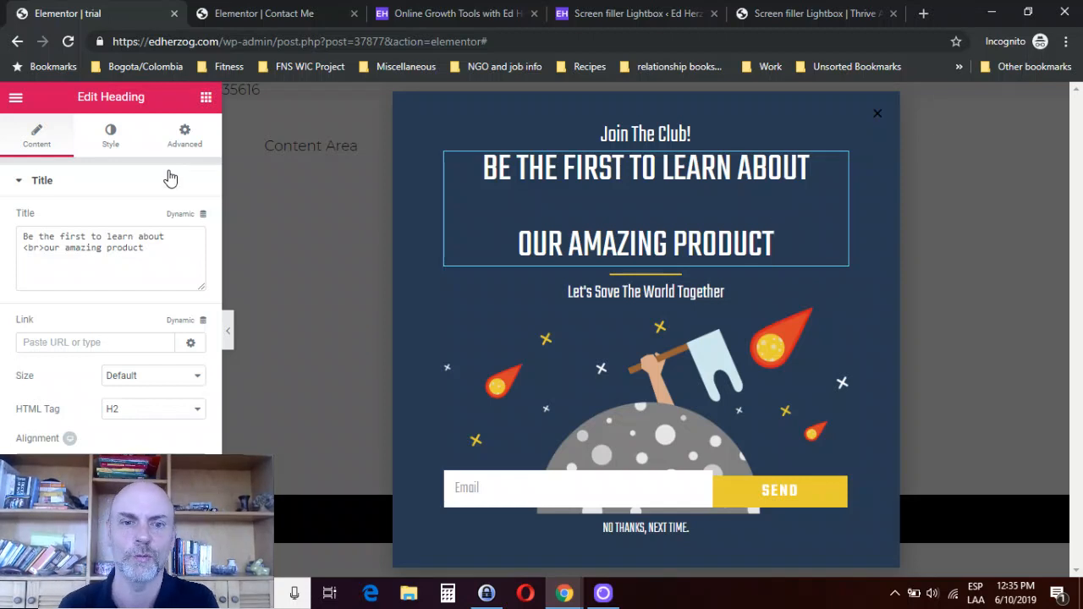
left_click(809, 105)
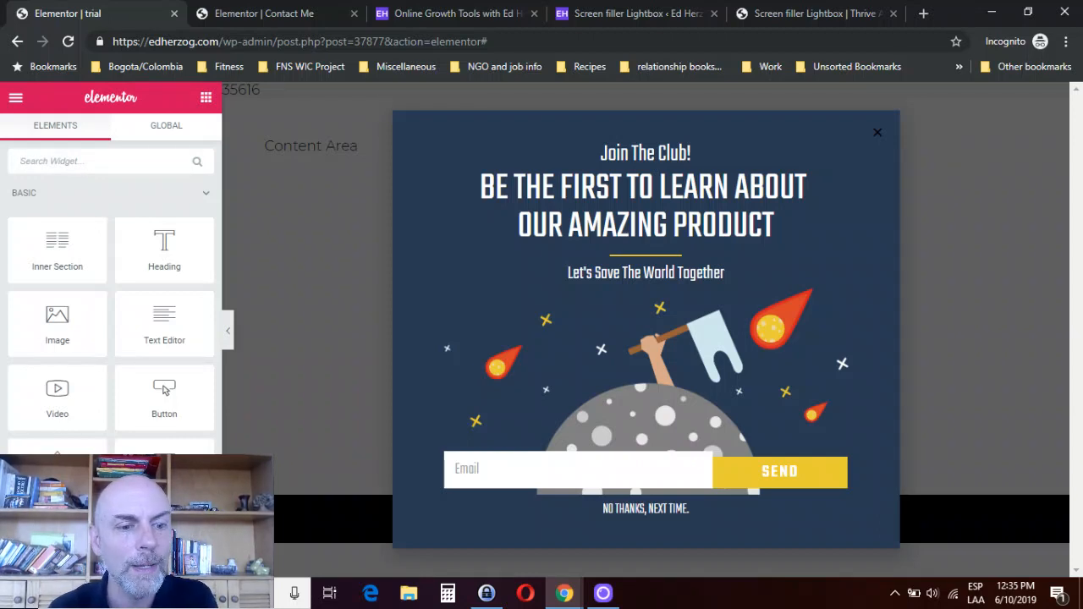
- Open the popup's display conditions, add a condition, and view its Include and Exclude choices
left_click(212, 561)
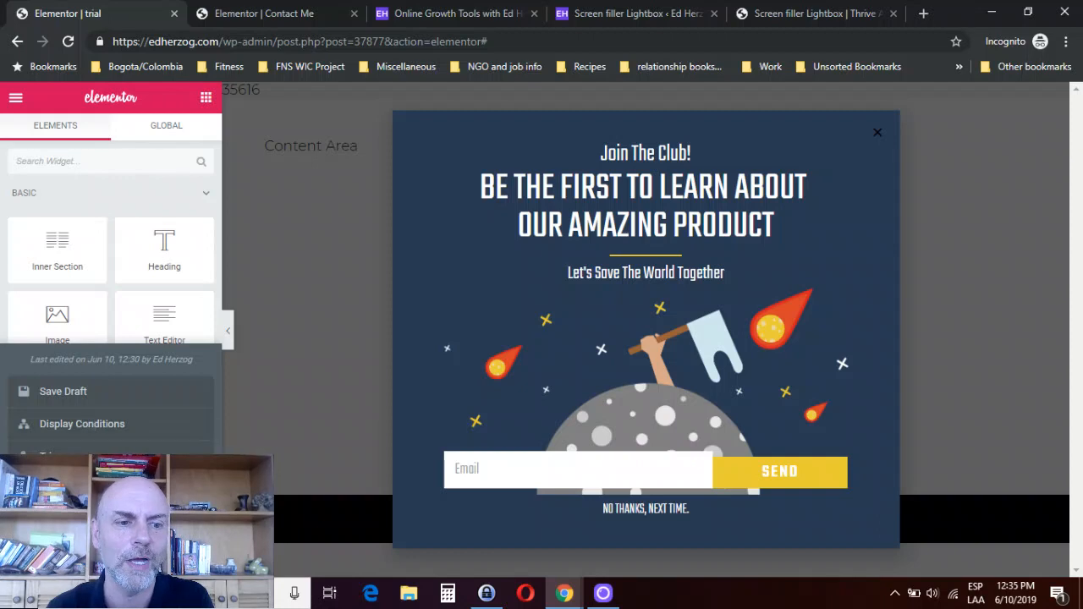
left_click(102, 419)
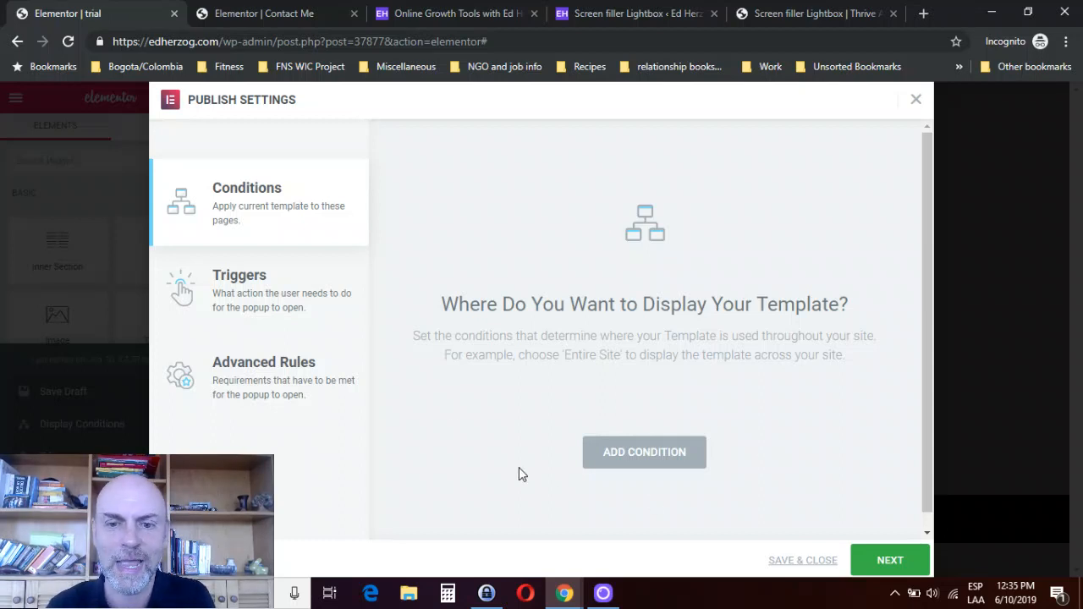
left_click(622, 450)
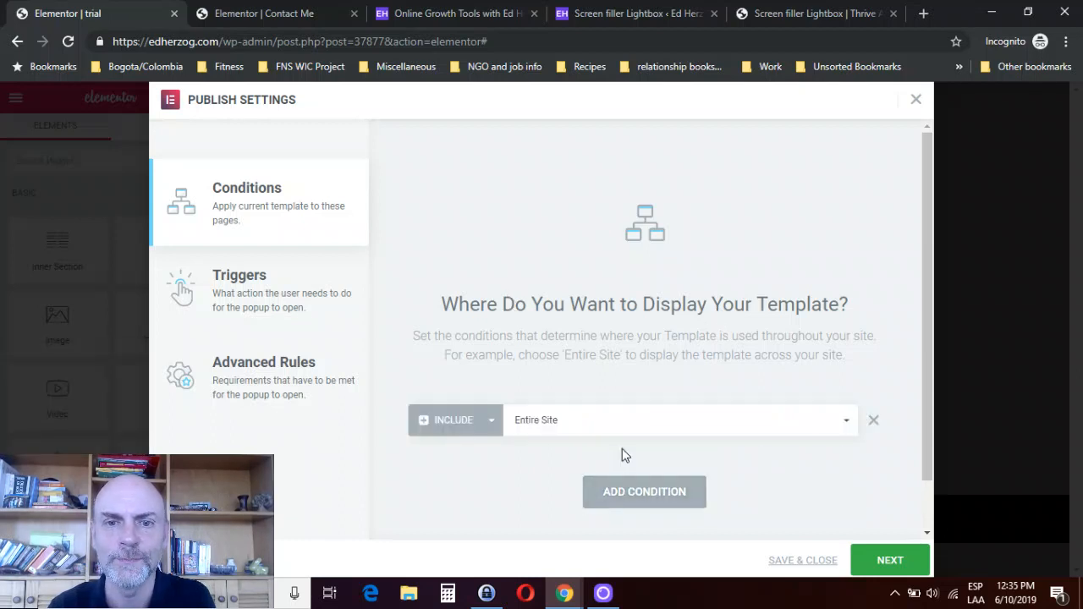
left_click(482, 432)
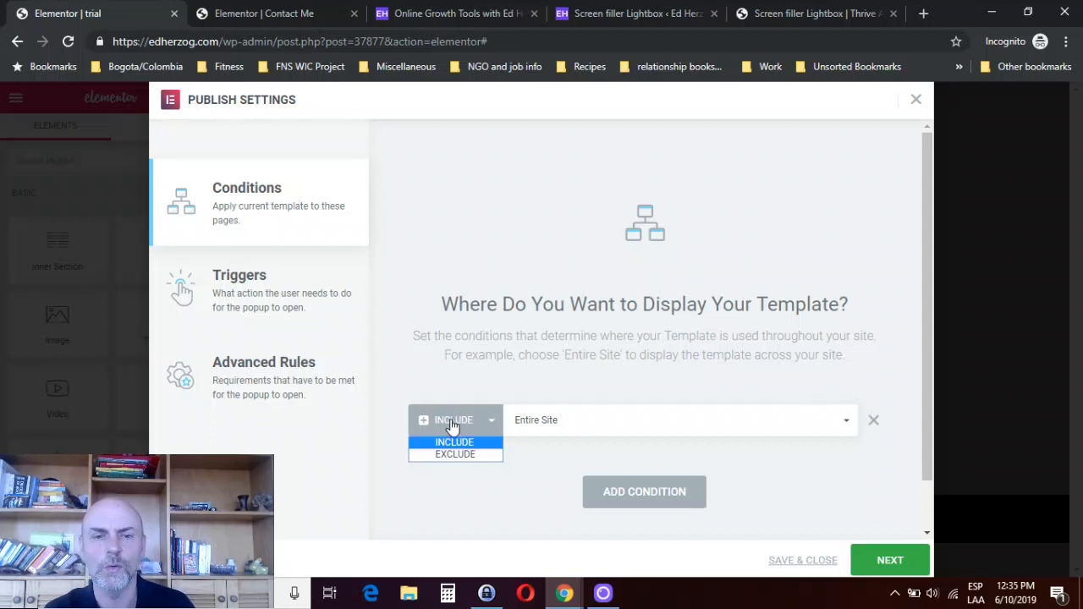
- Set the include condition to Singular, Pages, and the "Contact Me" page
left_click(575, 429)
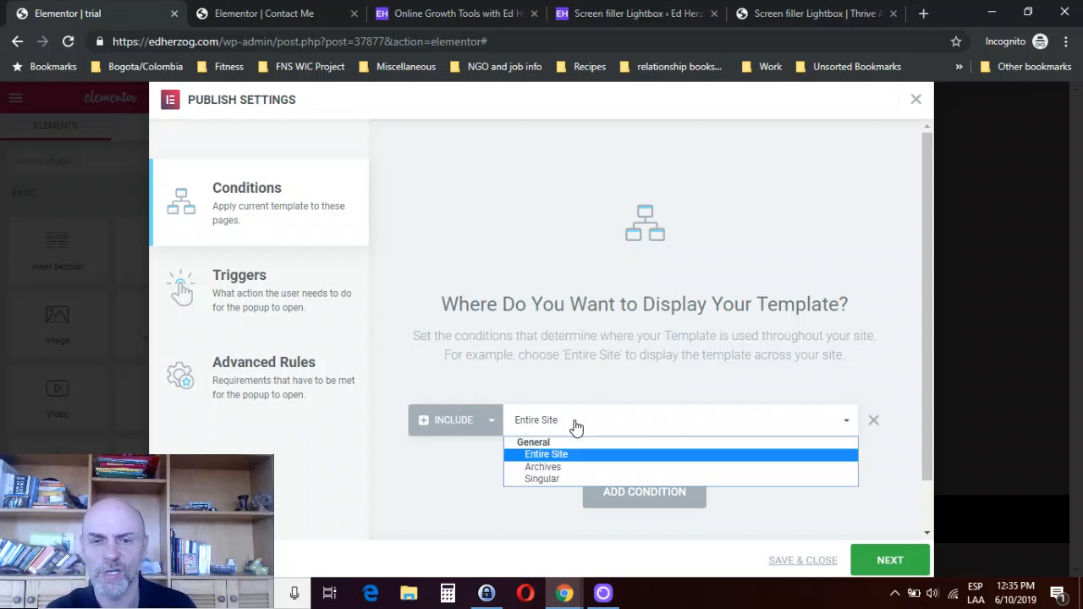
left_click(546, 479)
left_click(706, 423)
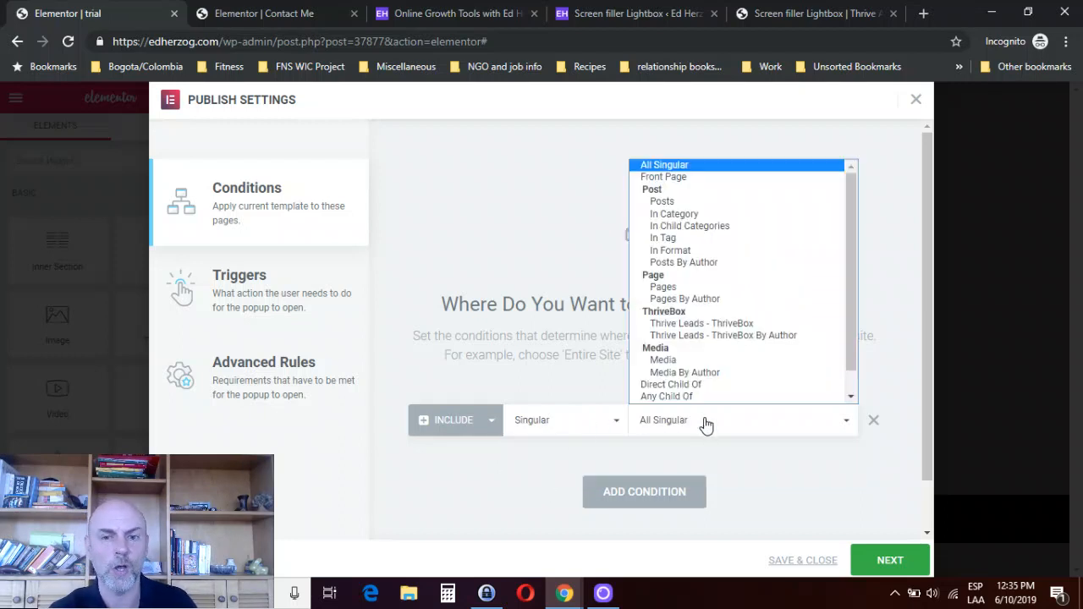
scroll(699, 297, "down", 1)
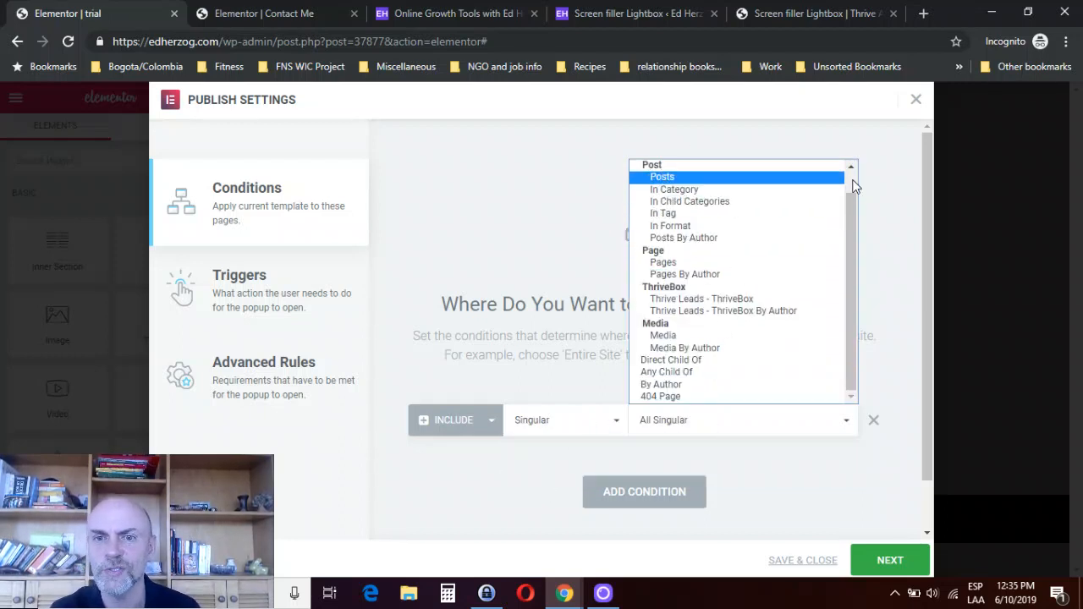
left_click(669, 264)
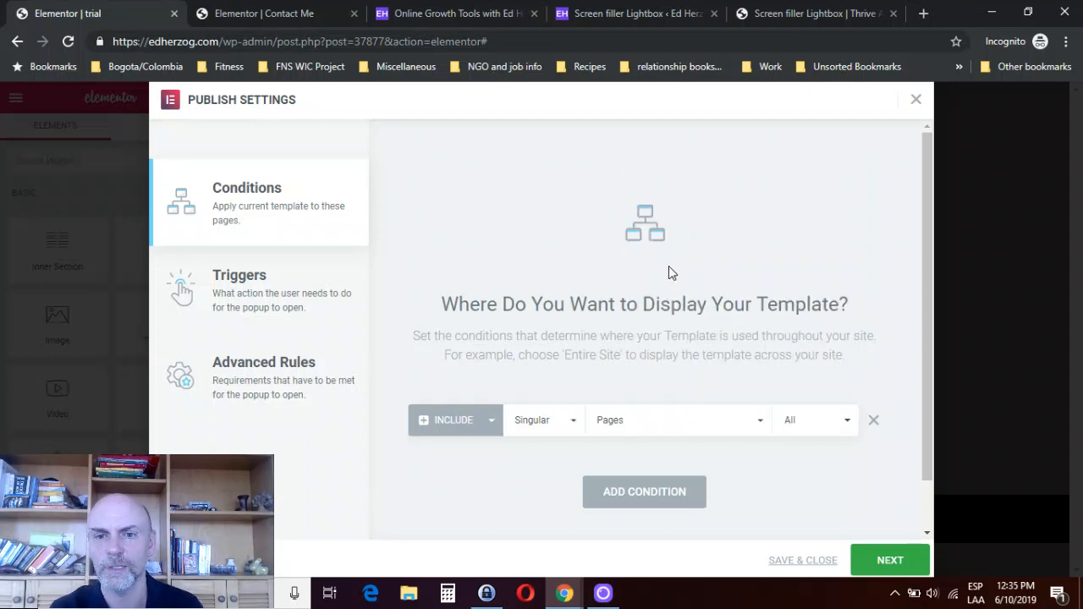
left_click(828, 426)
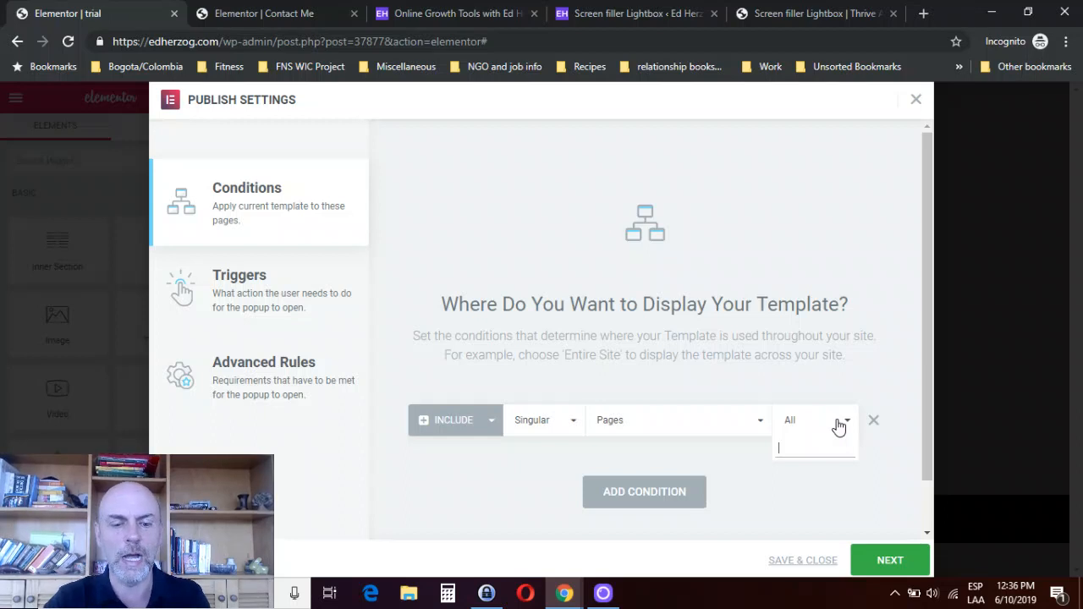
type("ho")
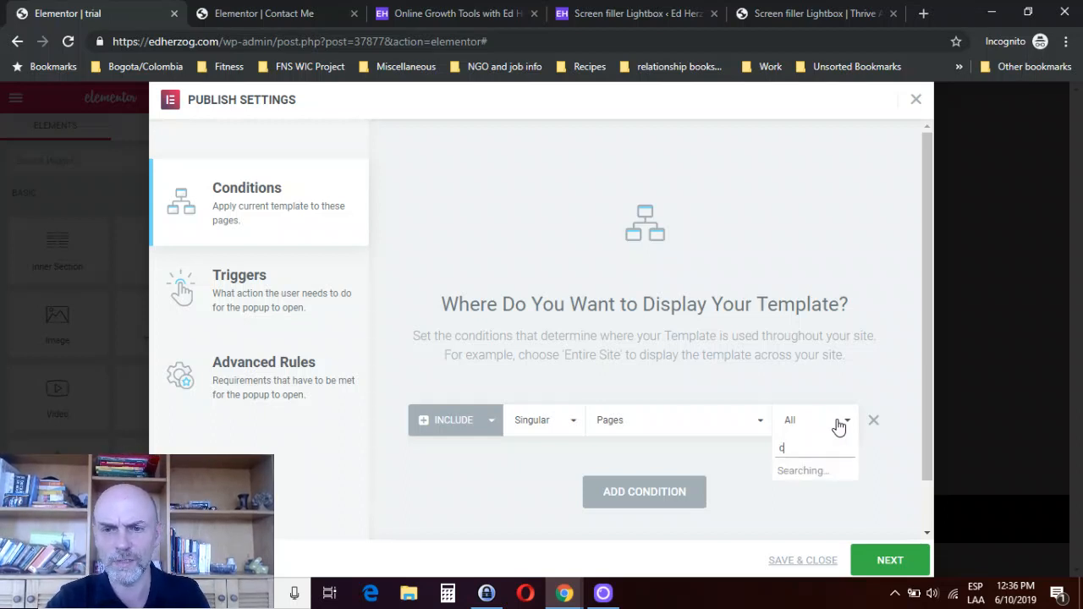
type("on")
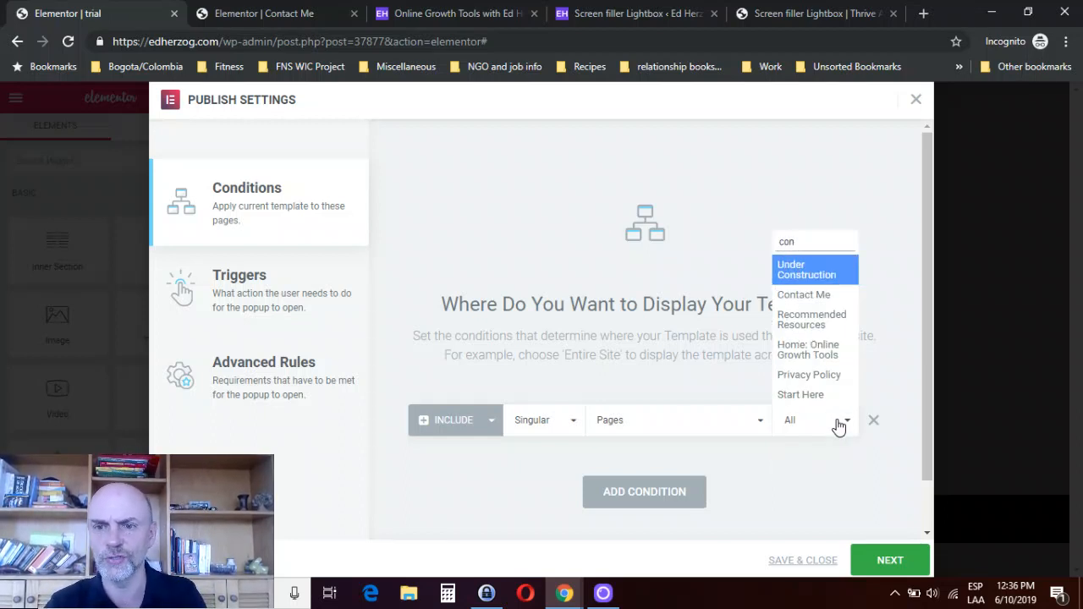
left_click(814, 301)
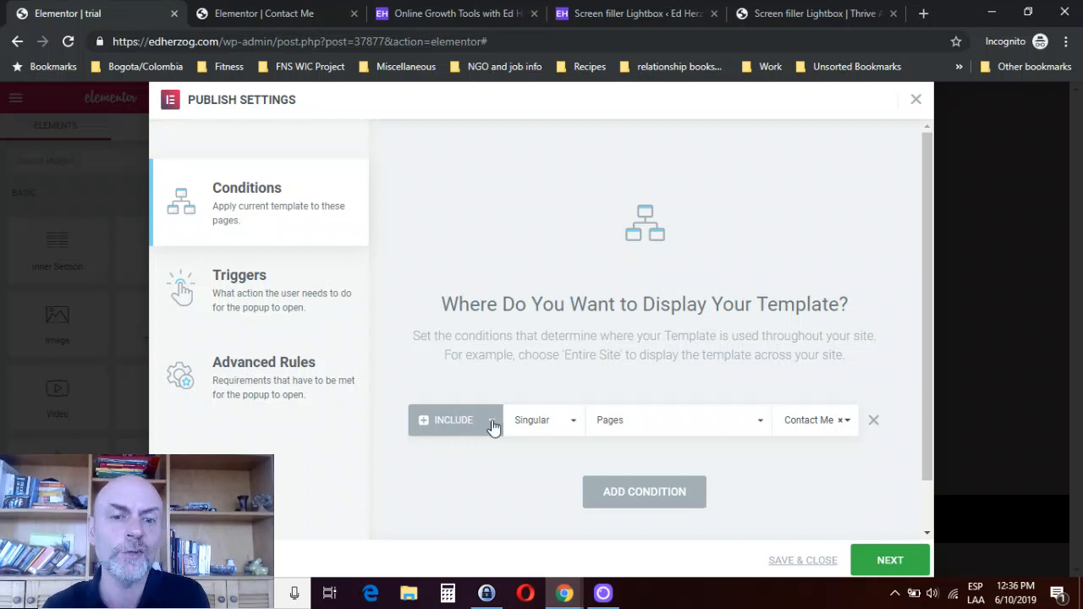
- Add a second display condition and set it to Exclude
left_click(612, 501)
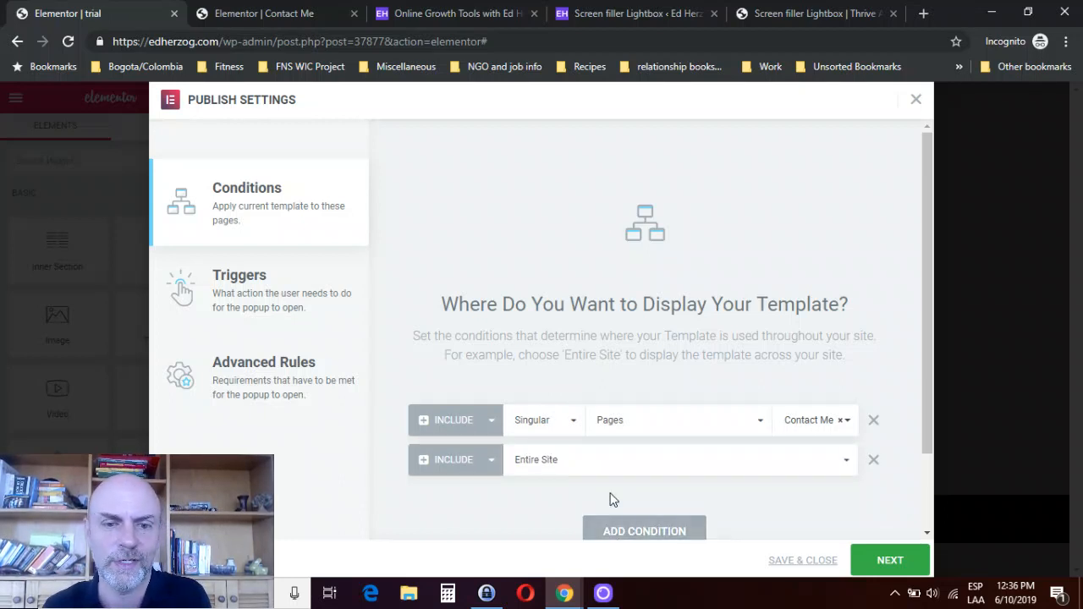
left_click(494, 466)
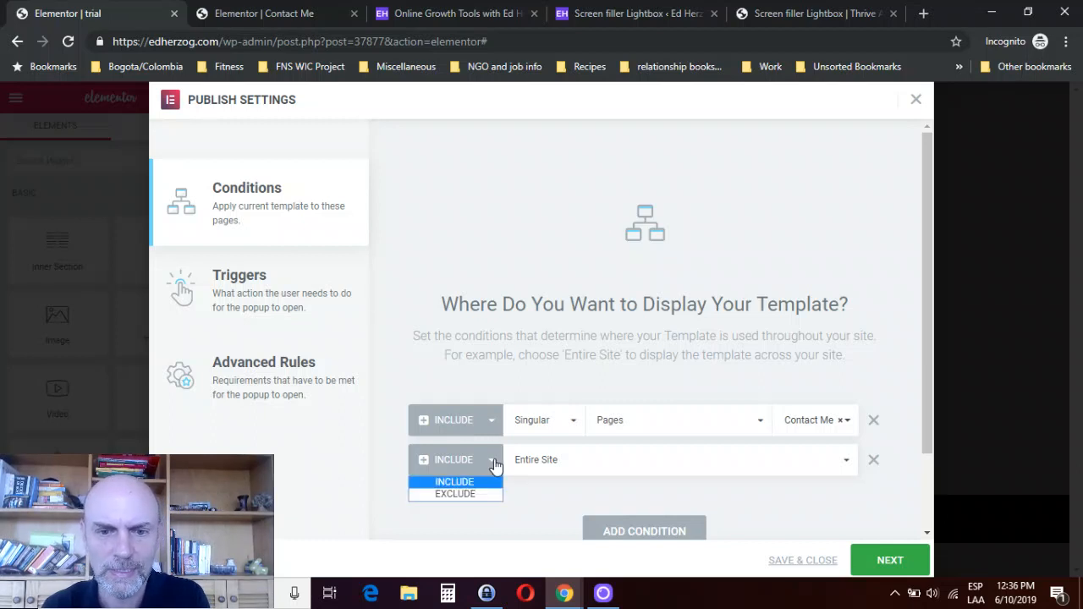
left_click(453, 495)
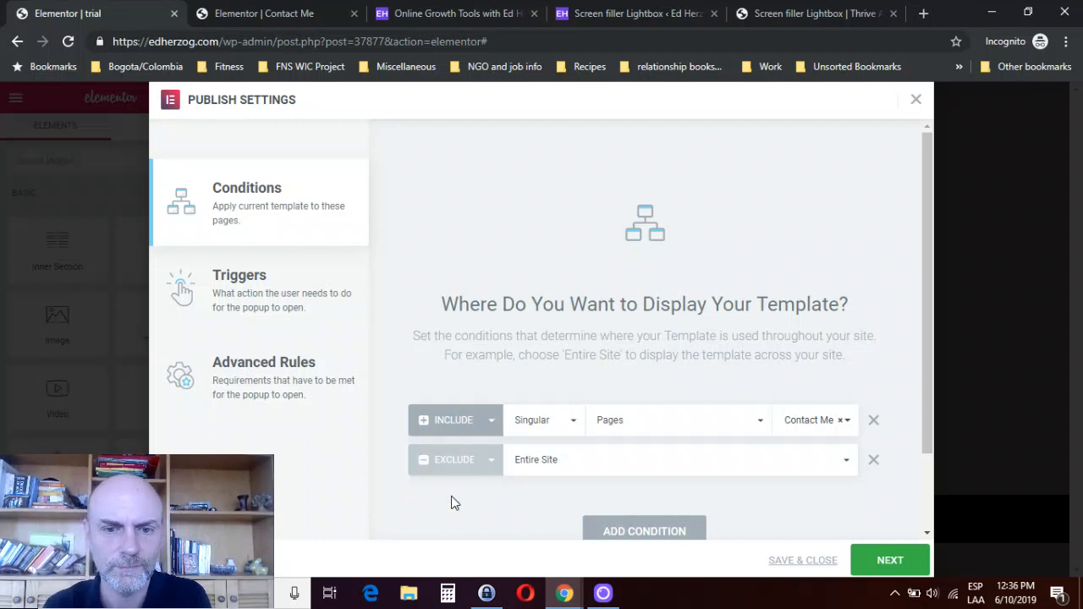
- Set the include condition to Entire Site and the exclude condition to Singular, Posts
left_click(575, 424)
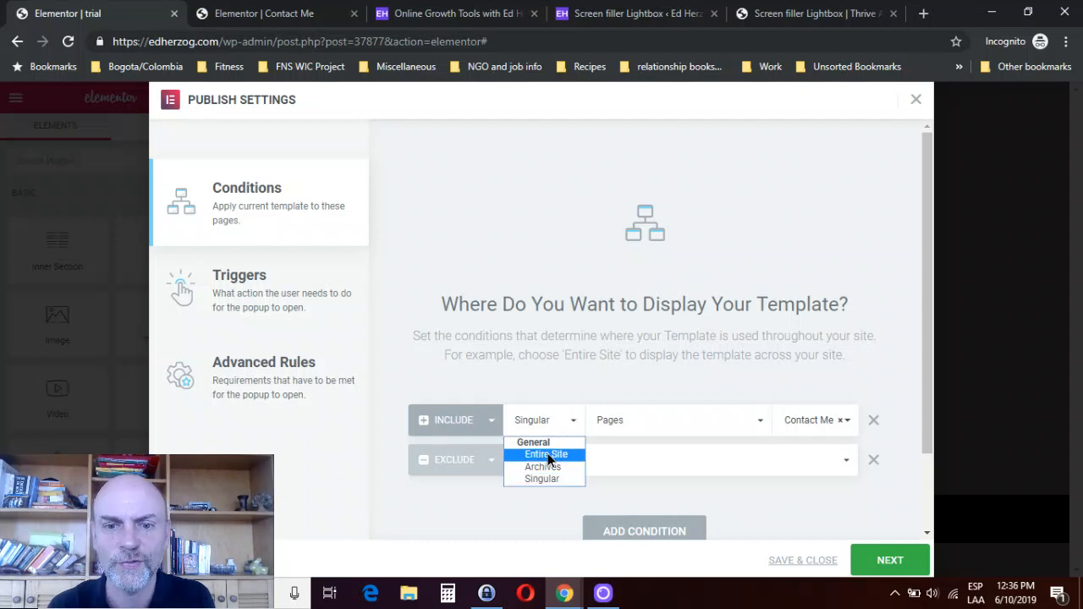
left_click(546, 454)
left_click(565, 466)
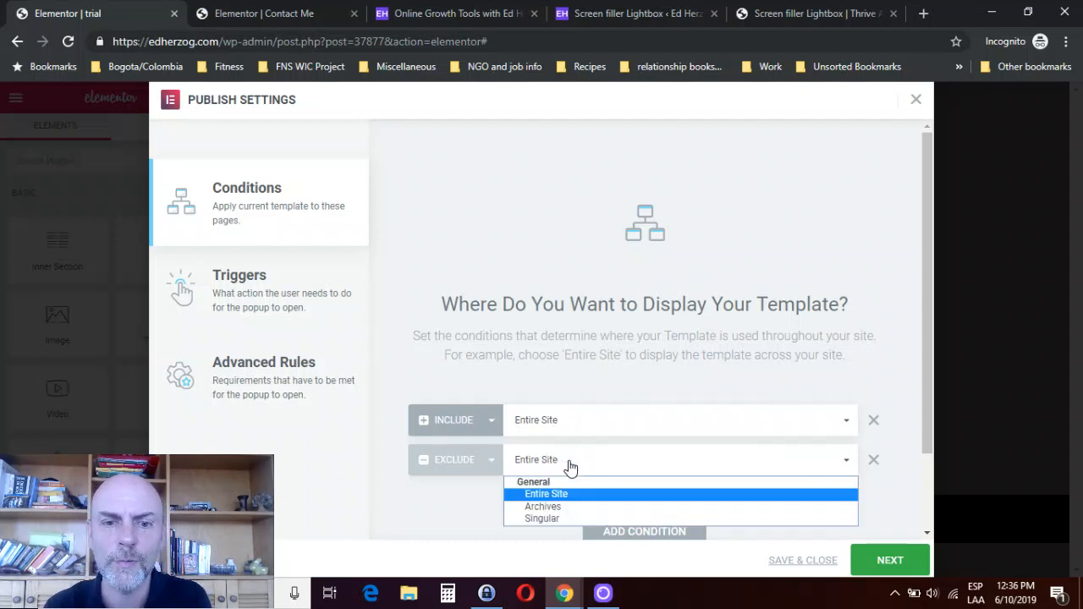
left_click(541, 518)
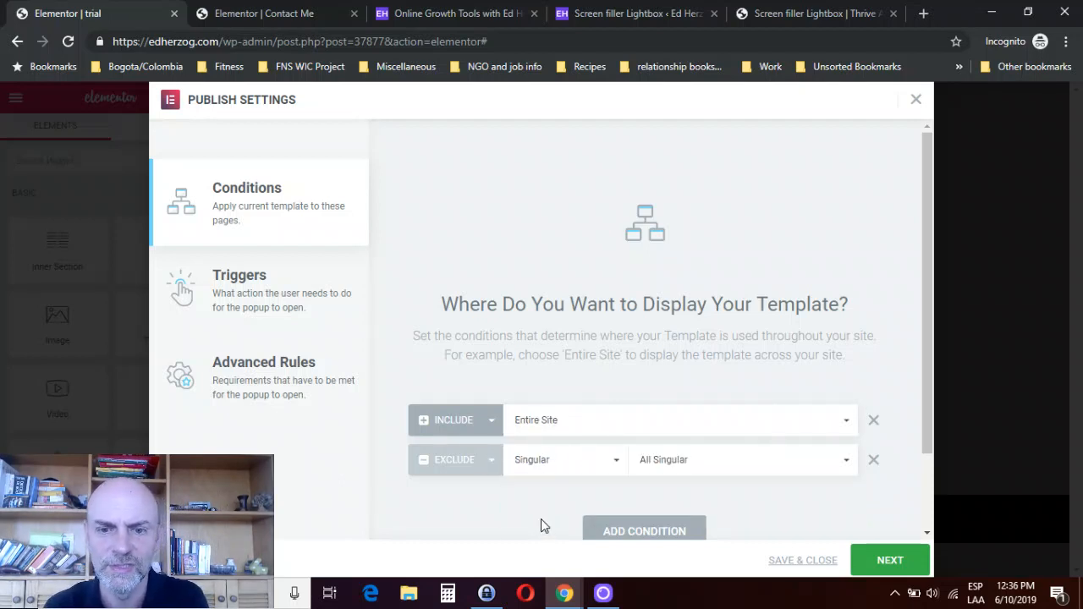
left_click(759, 464)
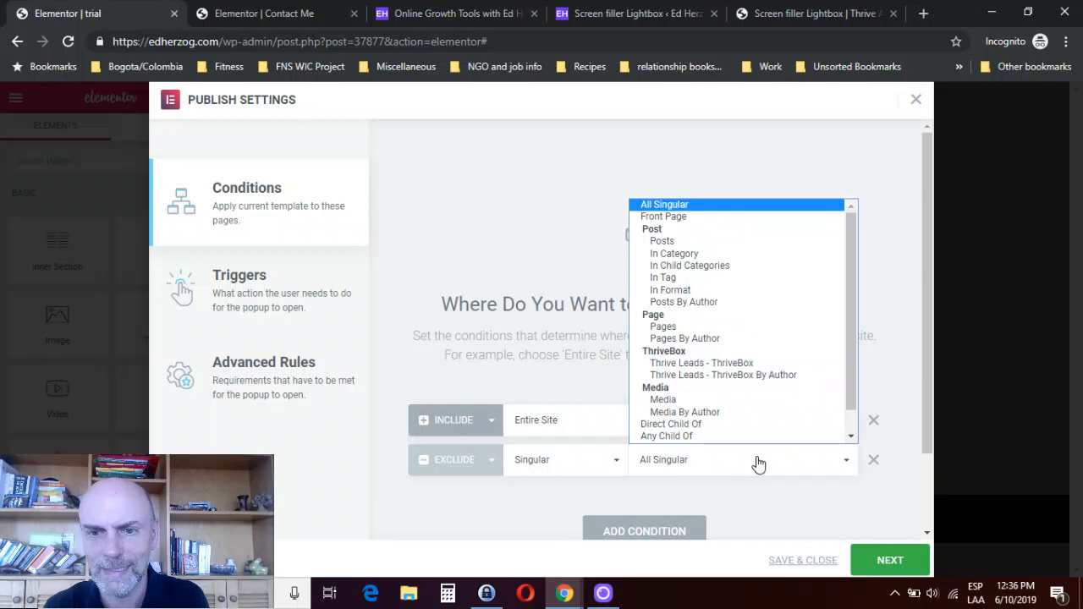
left_click(693, 241)
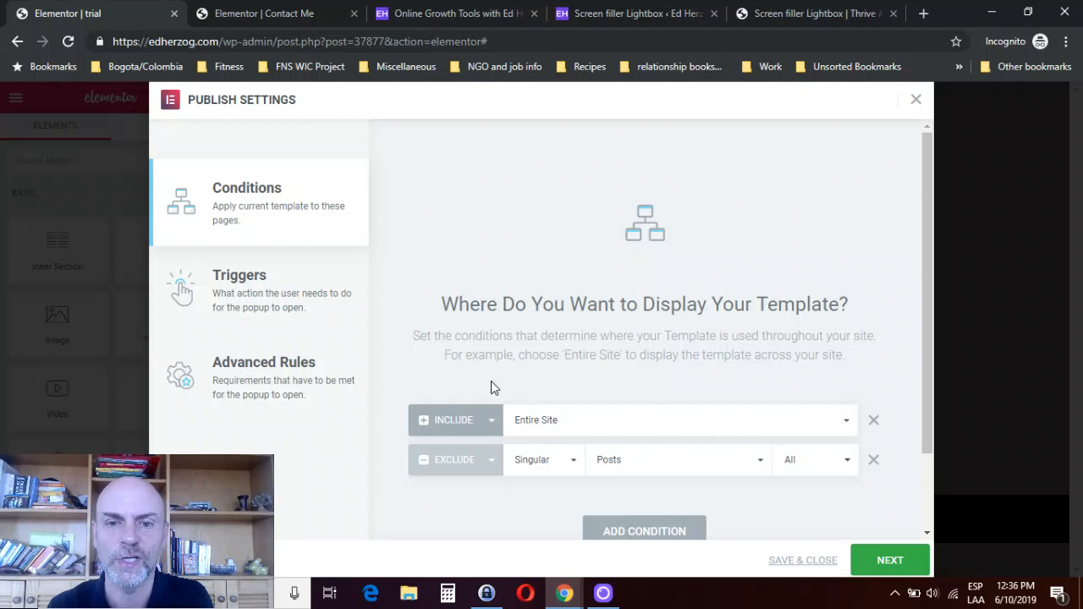
- Proceed to the popup's triggers and try the On Page Load trigger, turning it off again
left_click(886, 561)
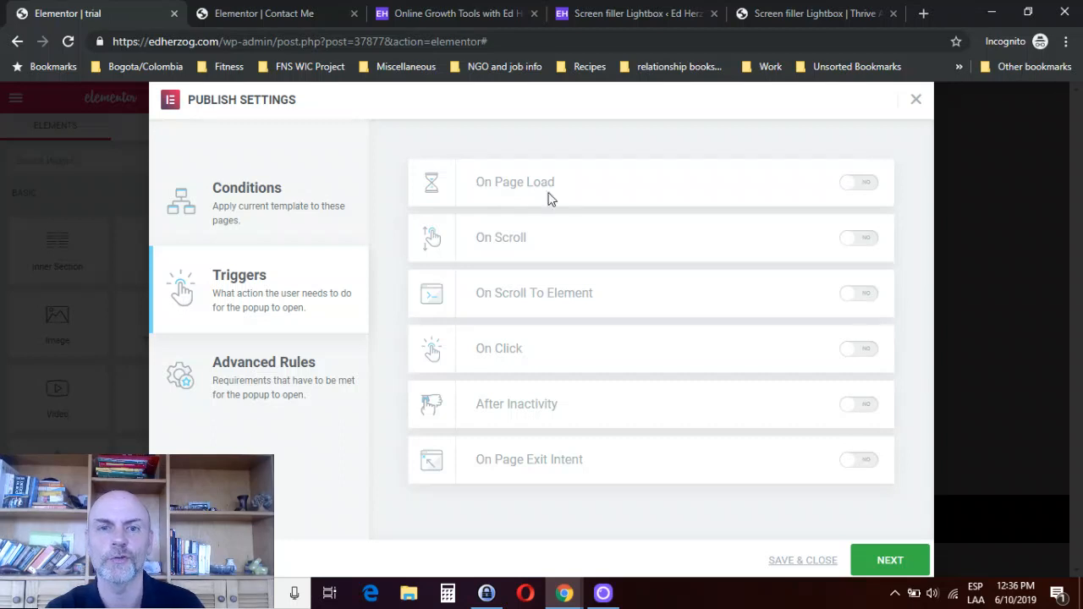
left_click(869, 185)
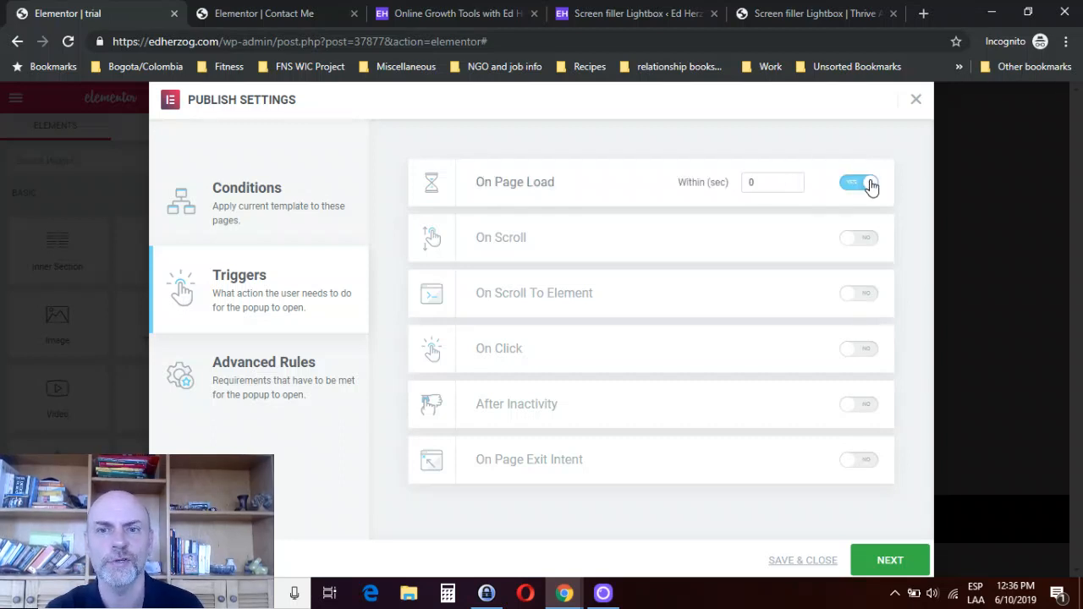
left_click(854, 193)
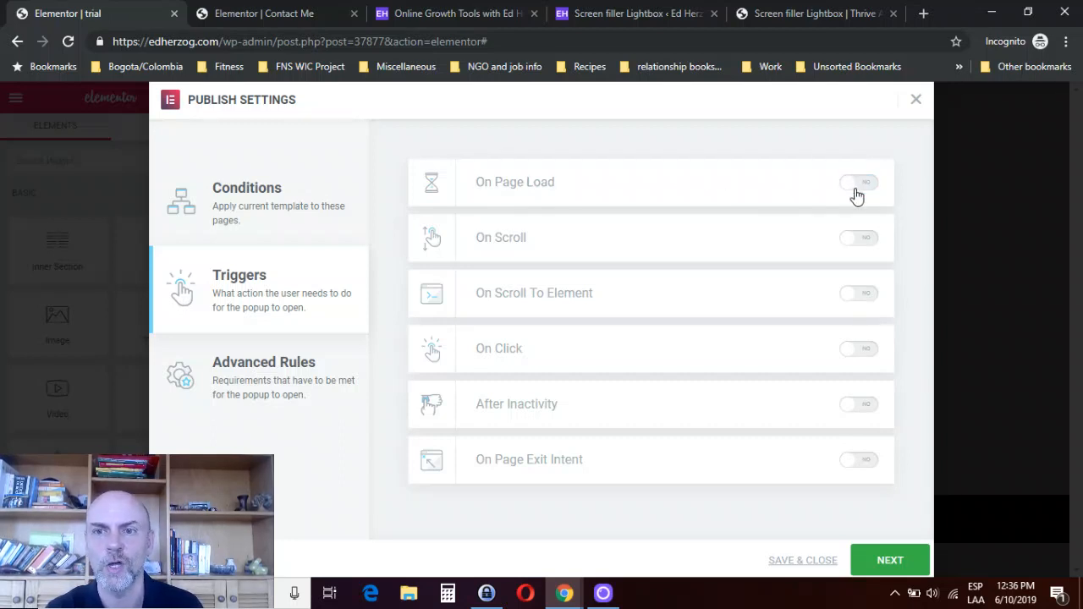
- Try the On Scroll trigger with its direction setting and the On Scroll To Element trigger, turning each off again
left_click(860, 240)
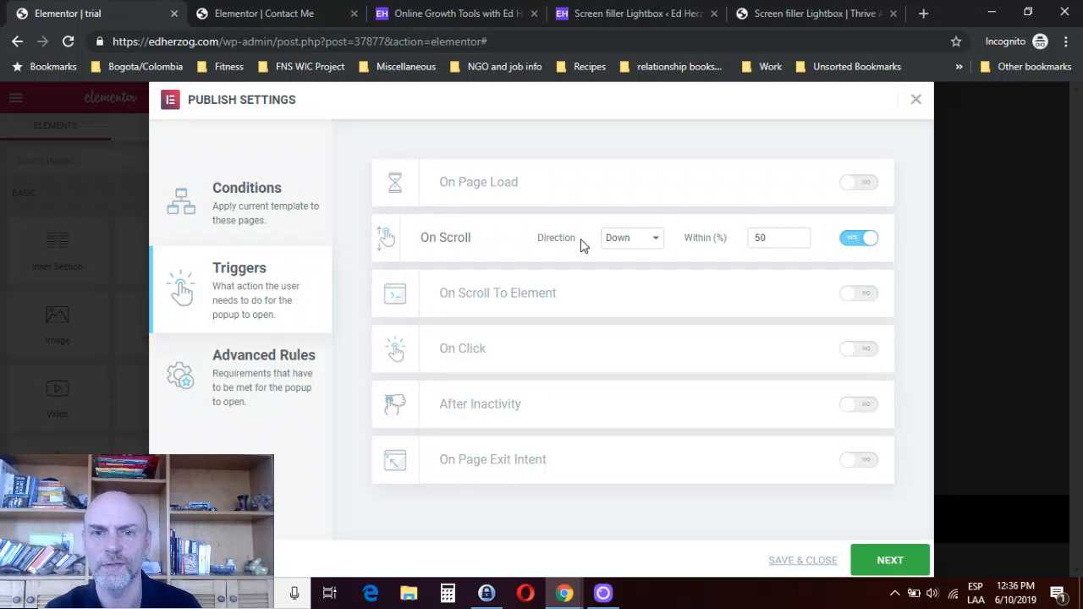
left_click(640, 241)
left_click(640, 242)
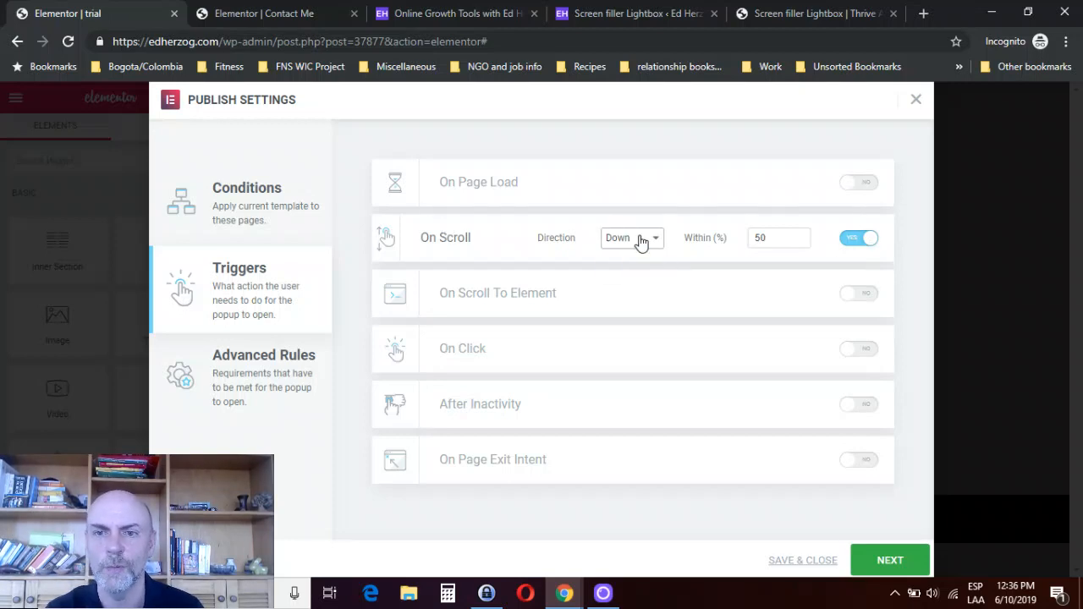
left_click(858, 239)
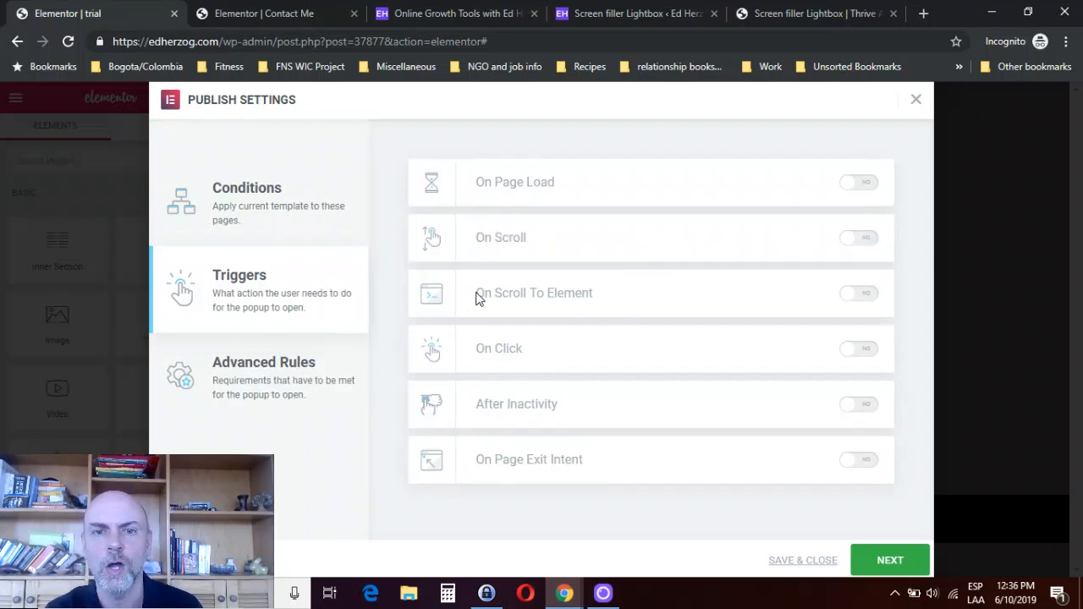
left_click(859, 296)
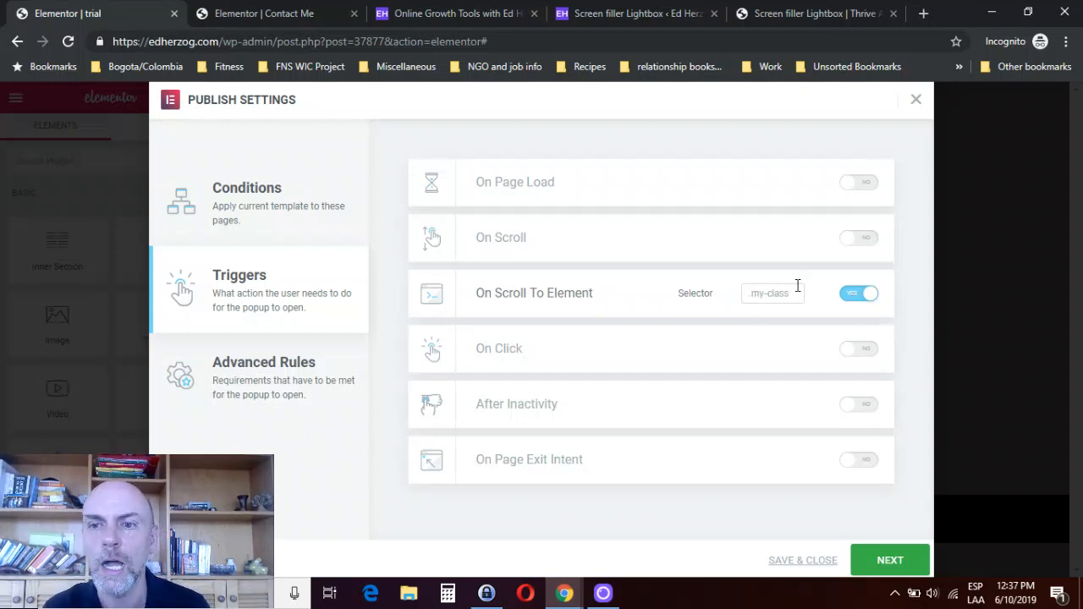
left_click(851, 294)
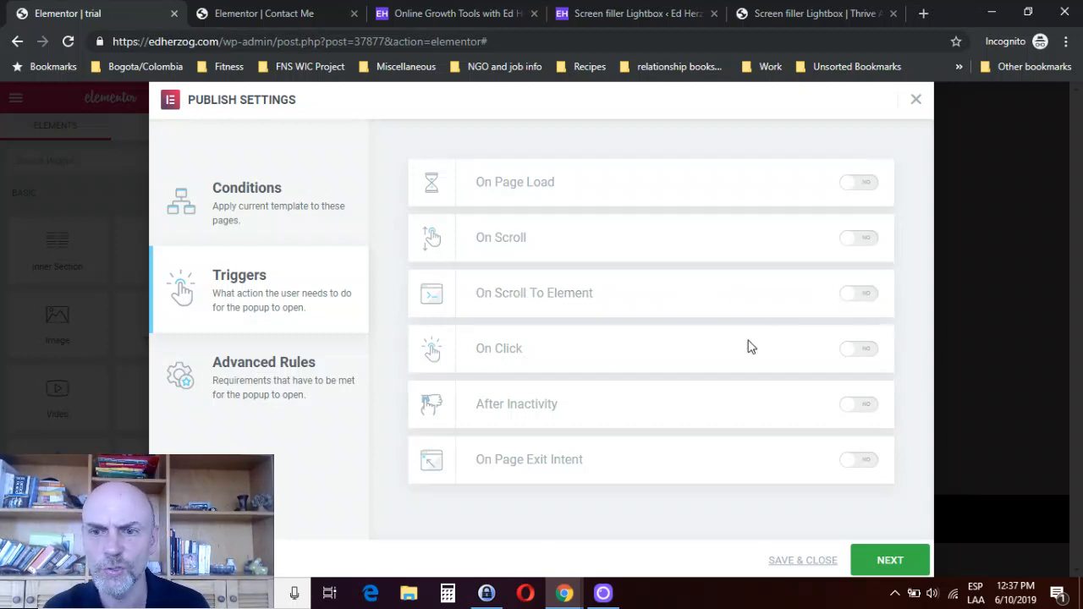
- Try the On Click trigger, view the "Sign Up For Weekly Updates" popup on the live home page, and turn the trigger off again
left_click(860, 352)
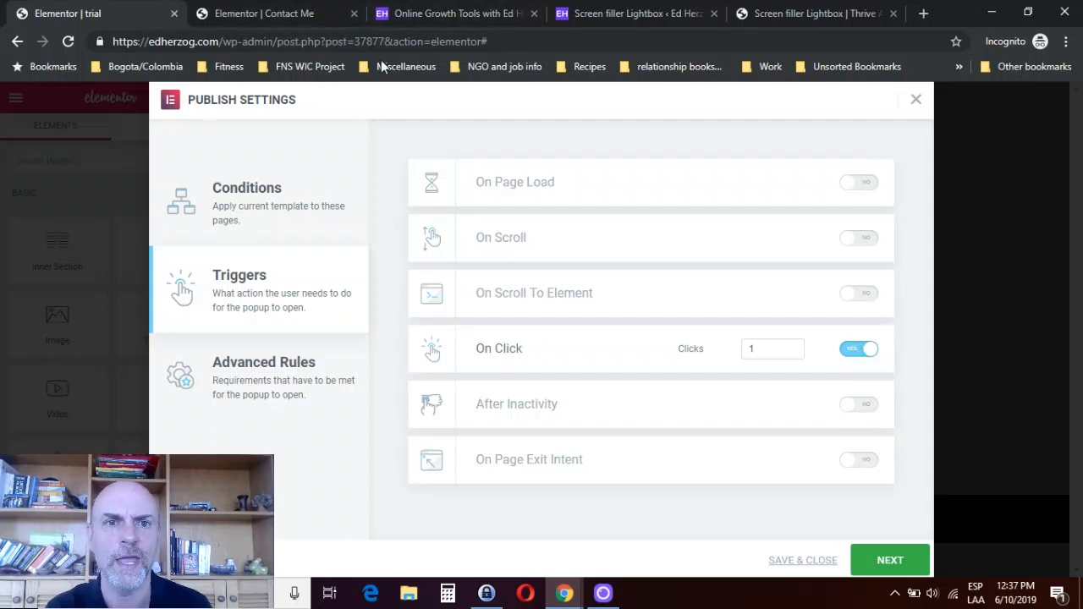
left_click(284, 14)
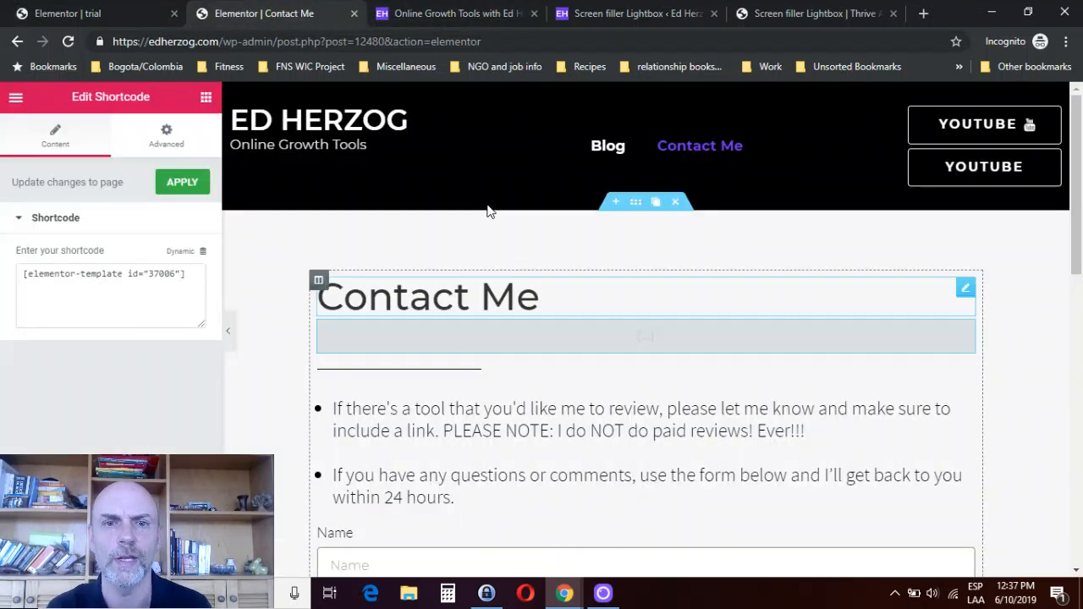
left_click(439, 15)
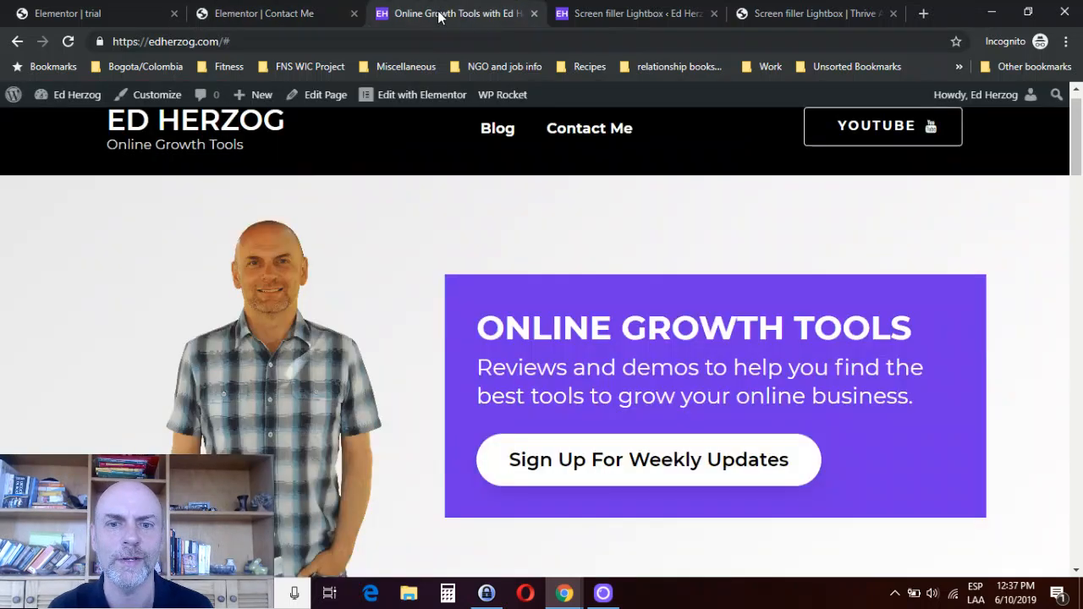
left_click(597, 470)
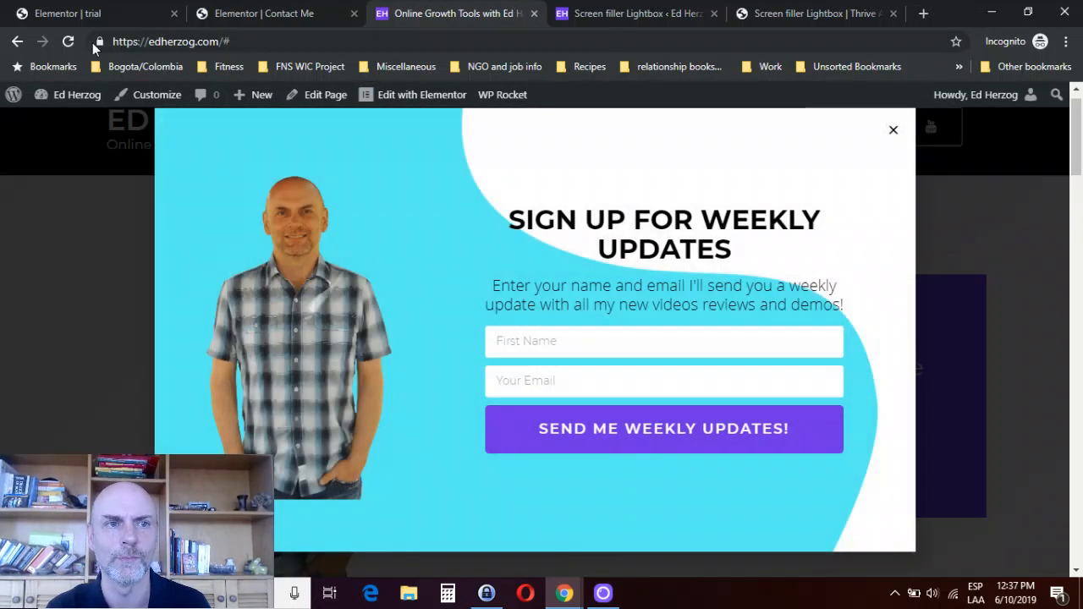
left_click(74, 17)
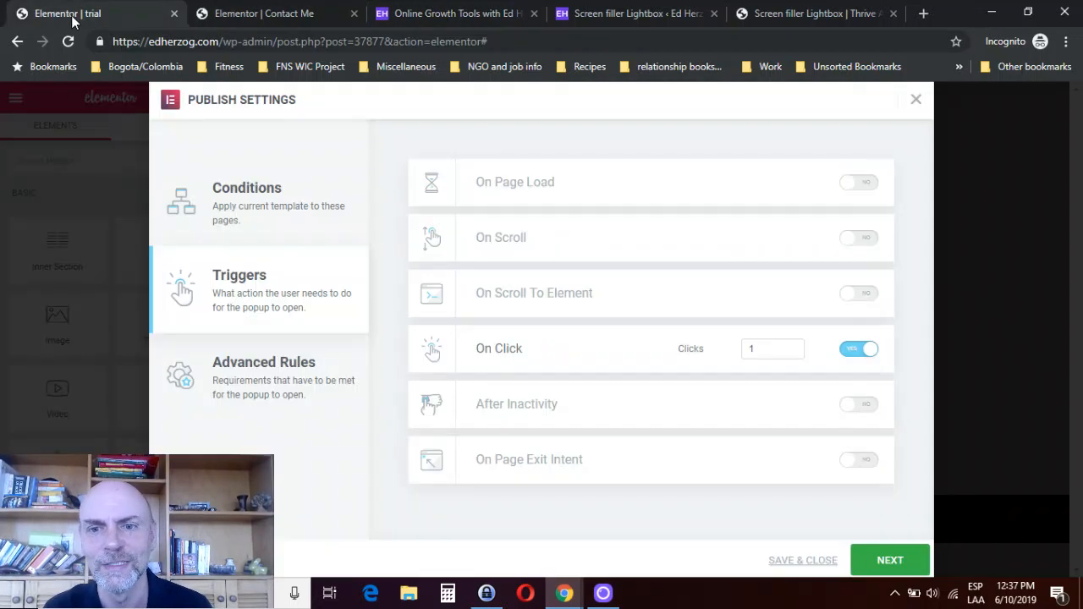
left_click(850, 355)
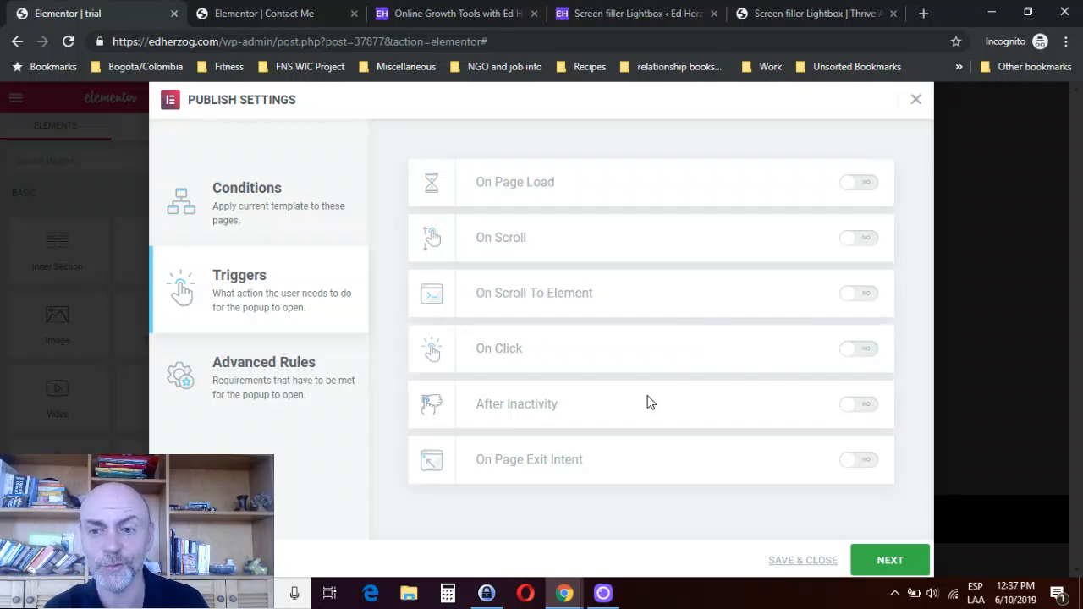
- Try the After Inactivity, On Page Load and On Scroll To Element triggers, turning each off again
left_click(867, 406)
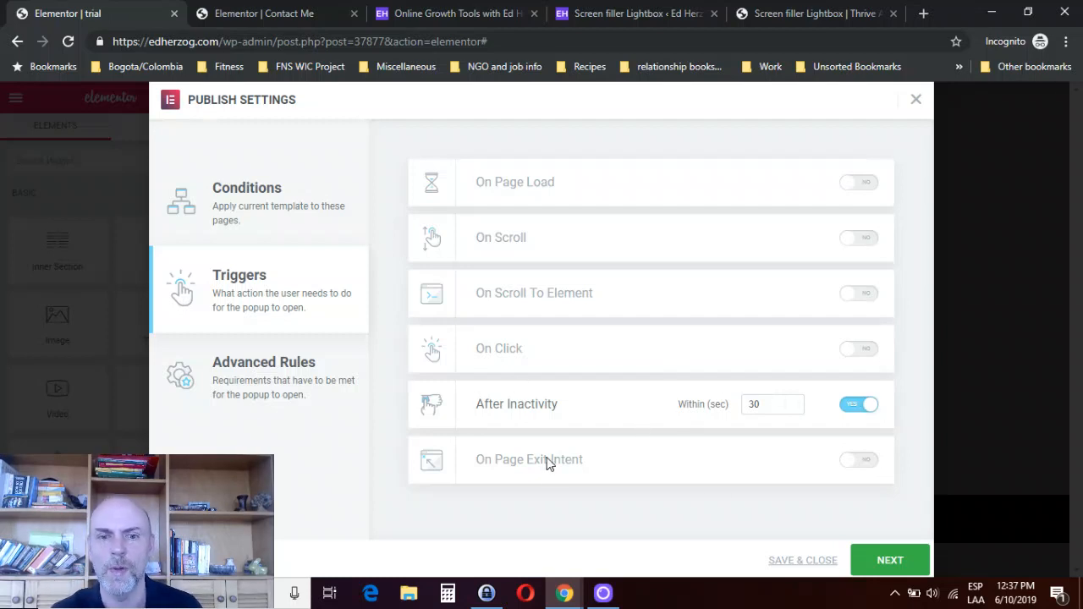
left_click(853, 407)
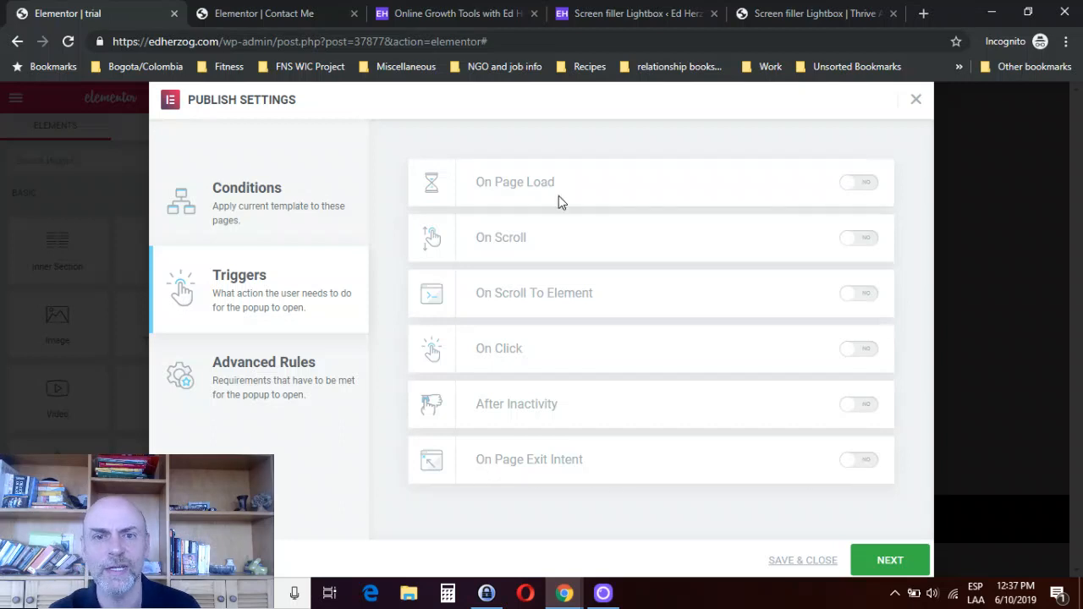
left_click(868, 186)
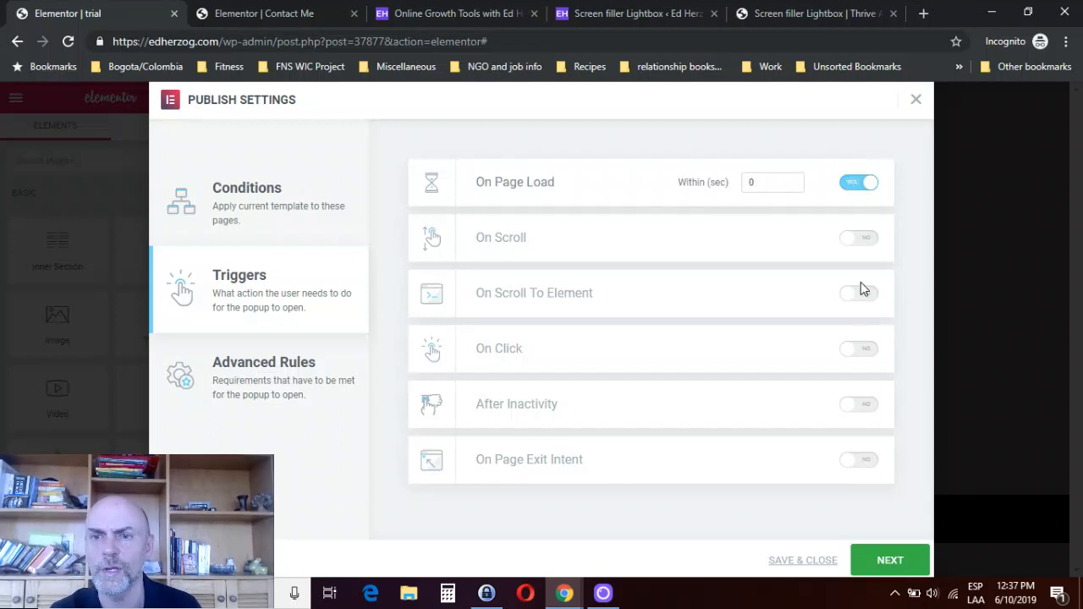
left_click(863, 297)
left_click(863, 297)
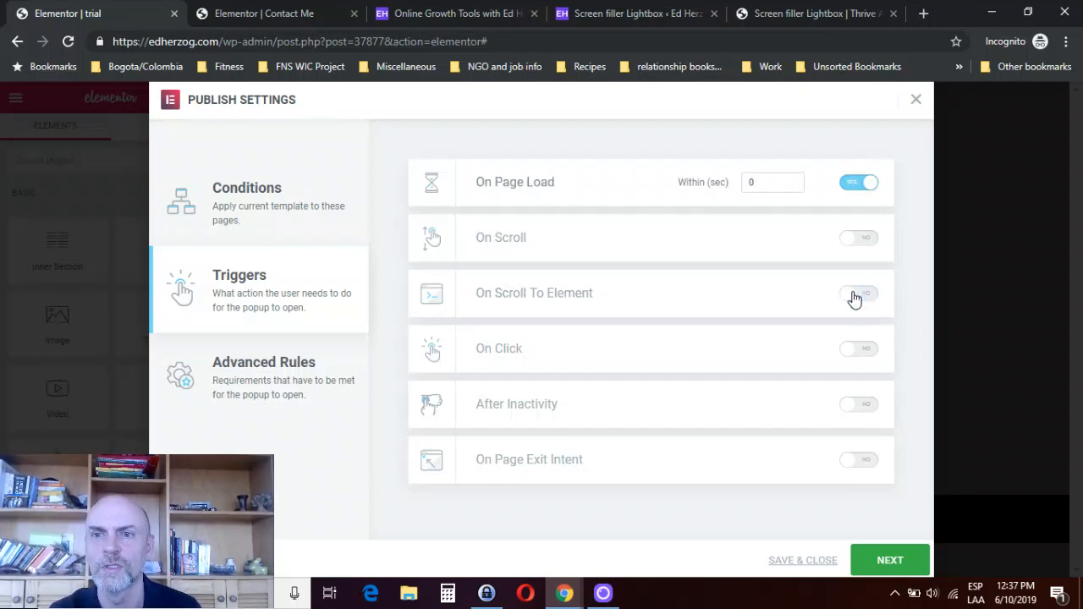
left_click(859, 191)
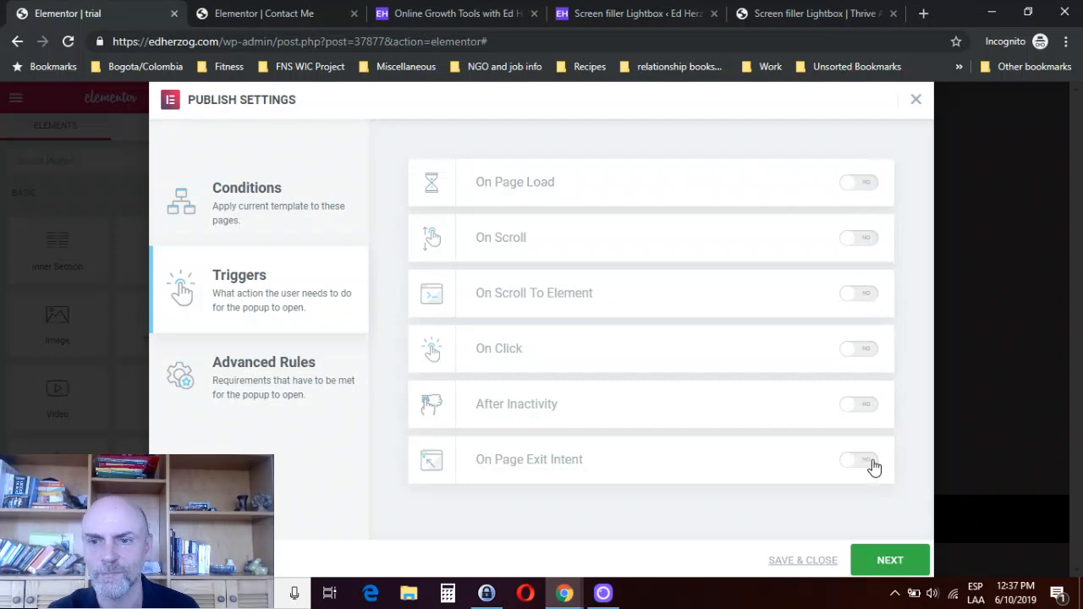
- On the live home page, close the sign-up popup, reopen it through "Sign Up For Weekly Updates", close it and return to the trial popup's editor
left_click(455, 12)
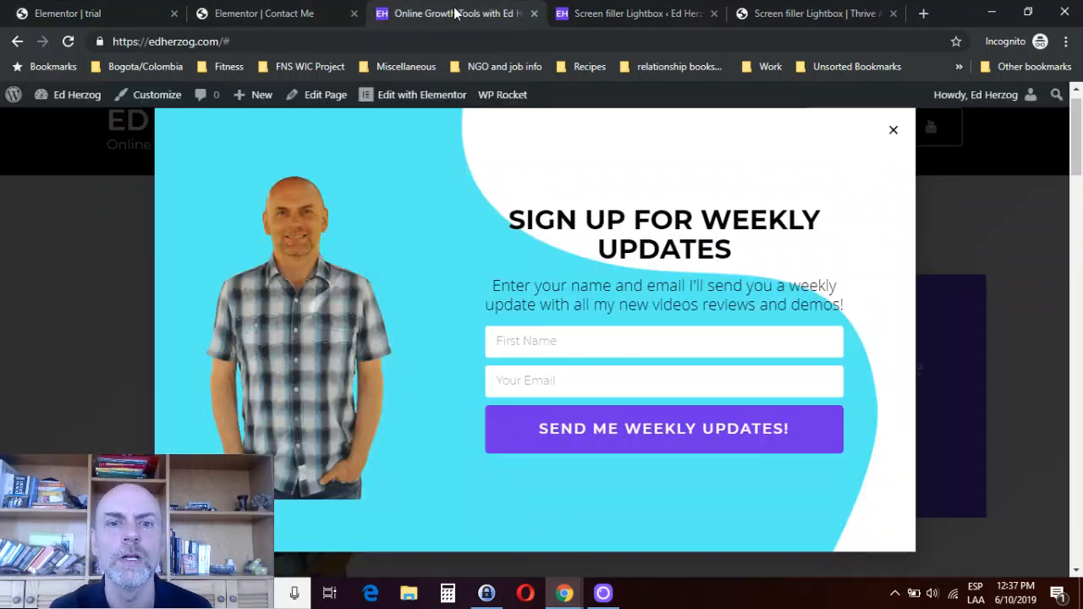
left_click(893, 131)
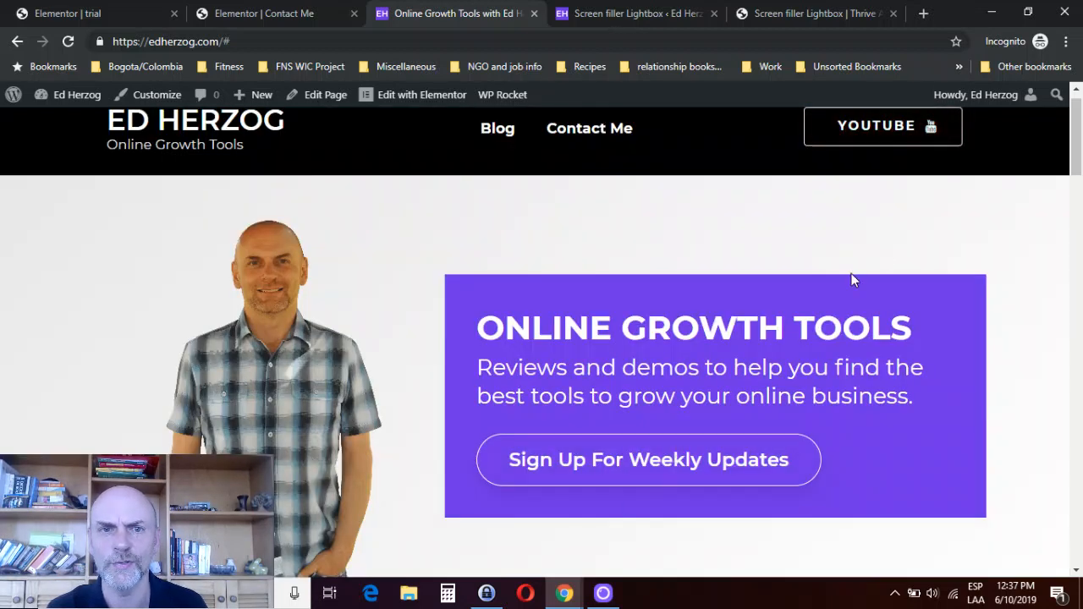
left_click(332, 39)
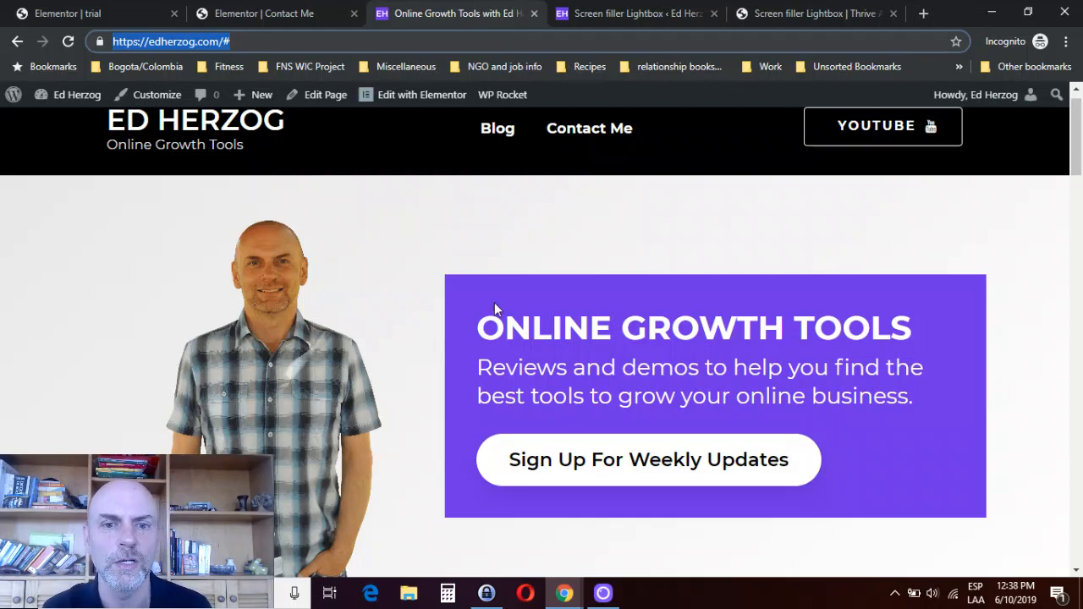
left_click(558, 477)
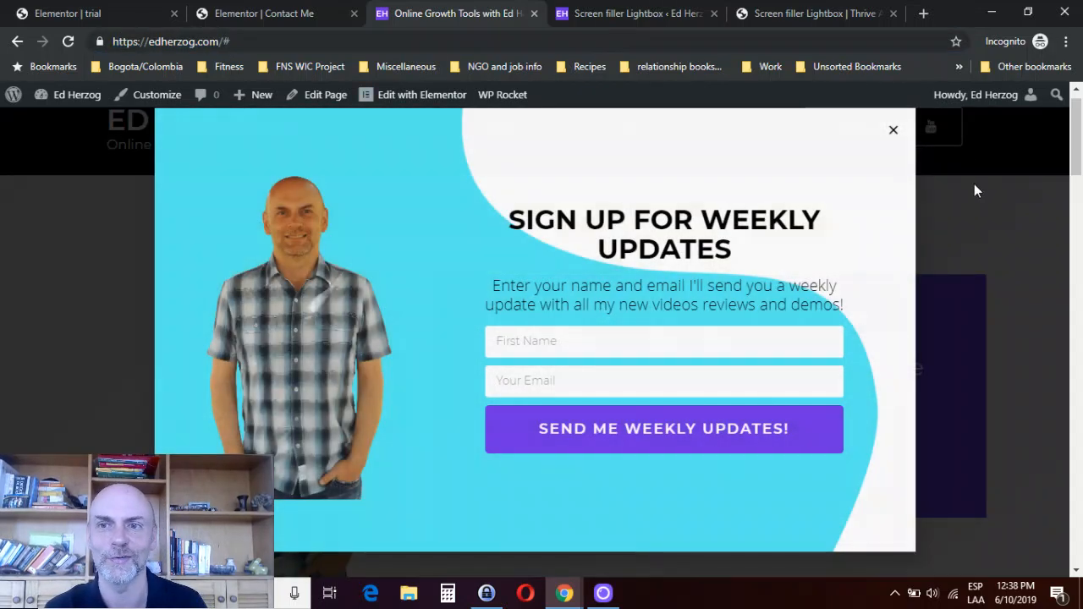
left_click(893, 131)
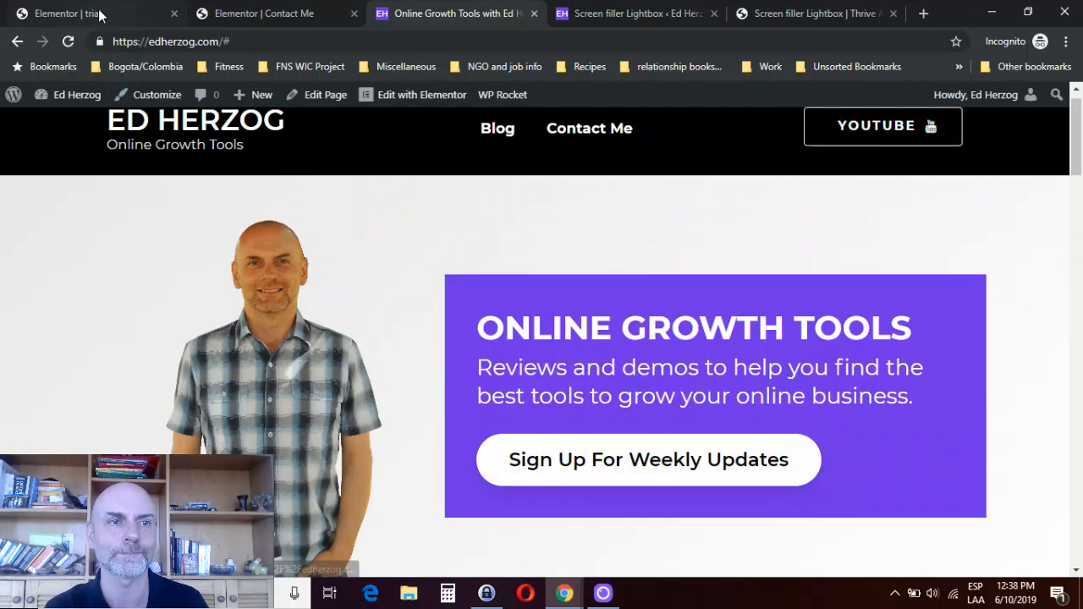
left_click(99, 13)
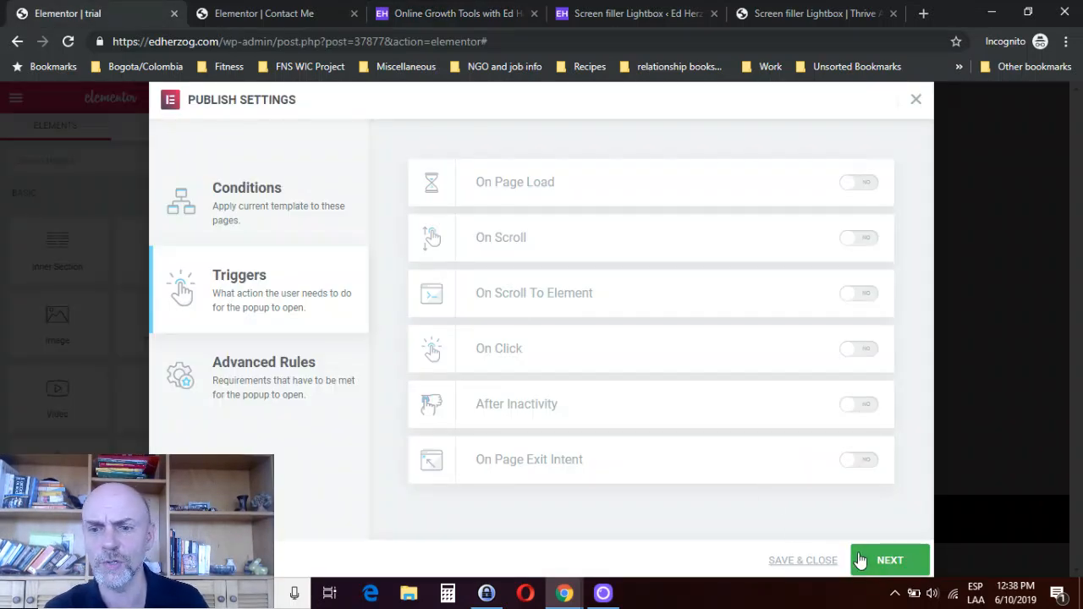
- Enable the On Page Load trigger within 2 seconds and proceed to the advanced rules
left_click(867, 186)
double_click(765, 182)
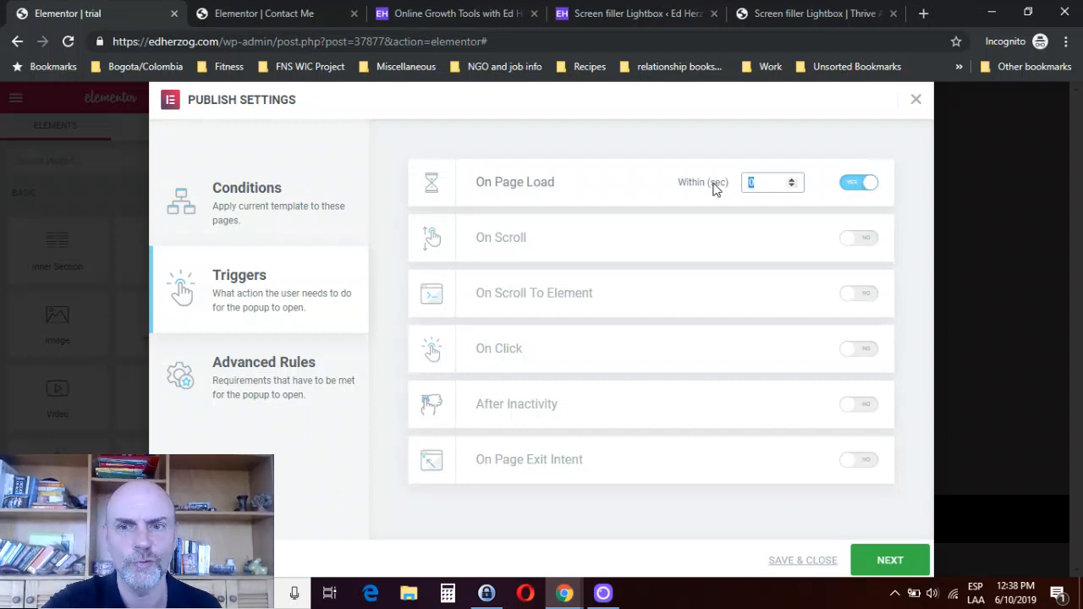
left_click(700, 151)
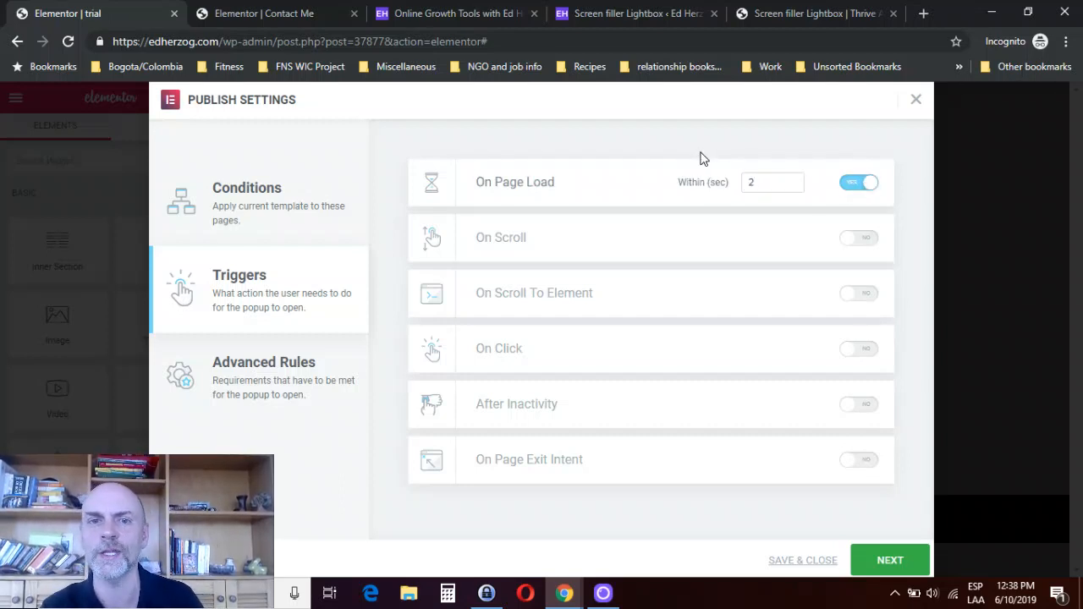
left_click(872, 562)
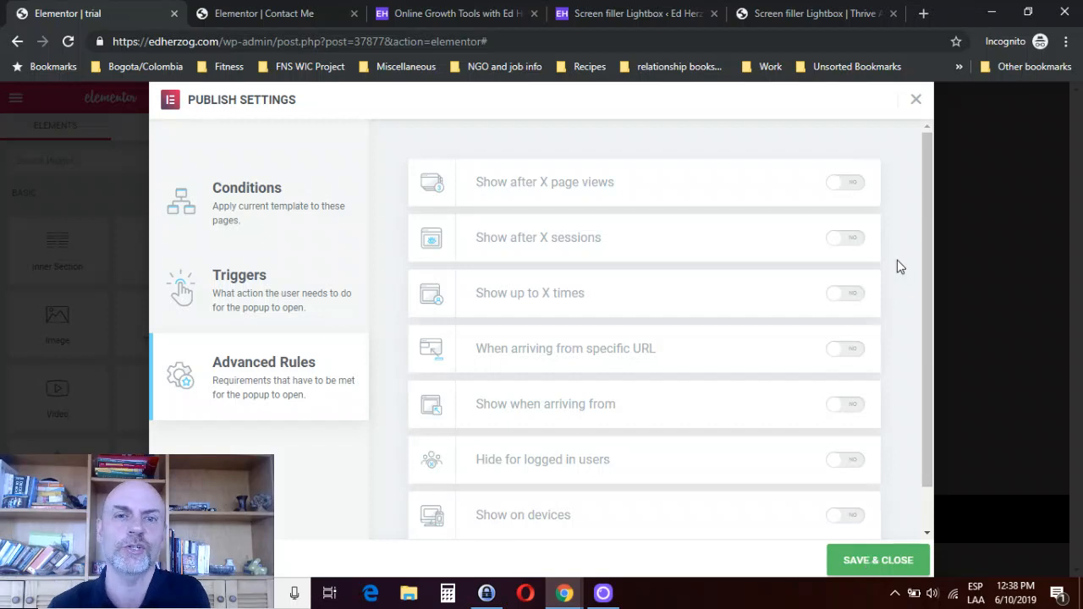
- Try the Show after X page views and Show after X sessions rules, turning each off again
left_click(847, 183)
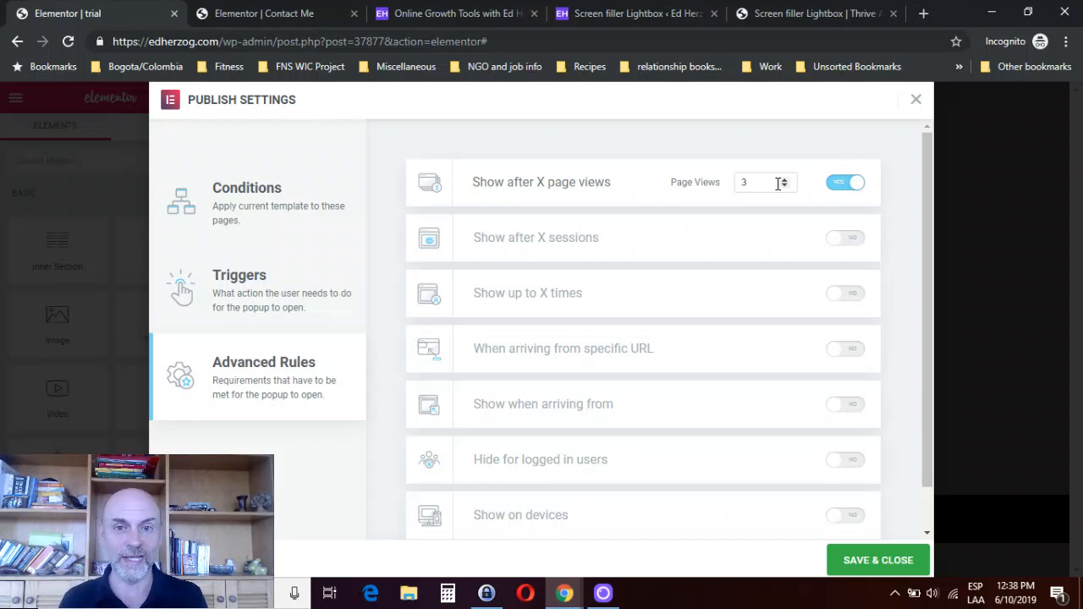
left_click(836, 188)
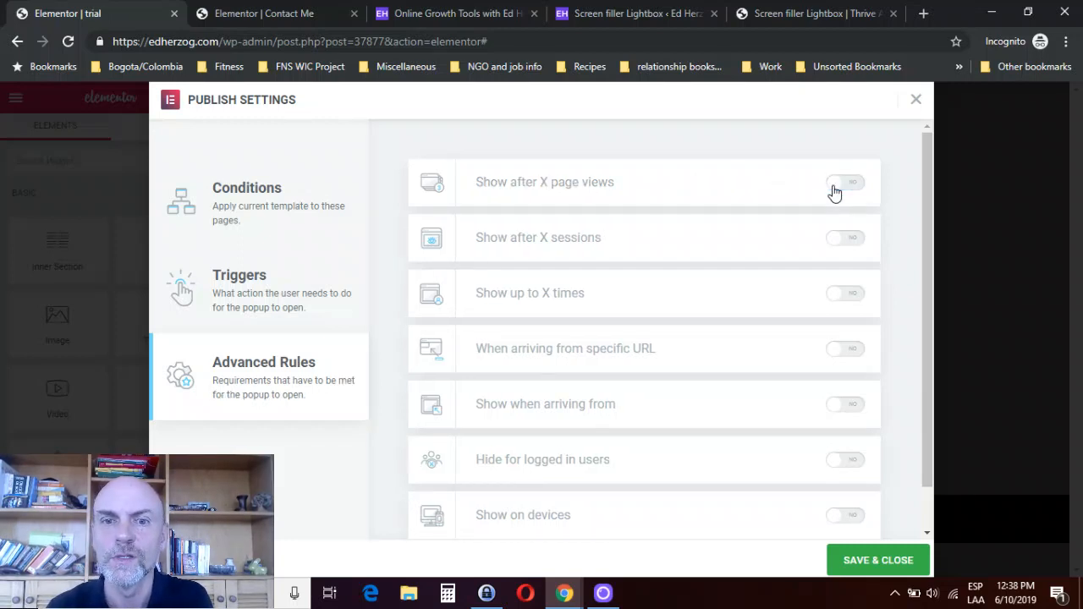
left_click(851, 243)
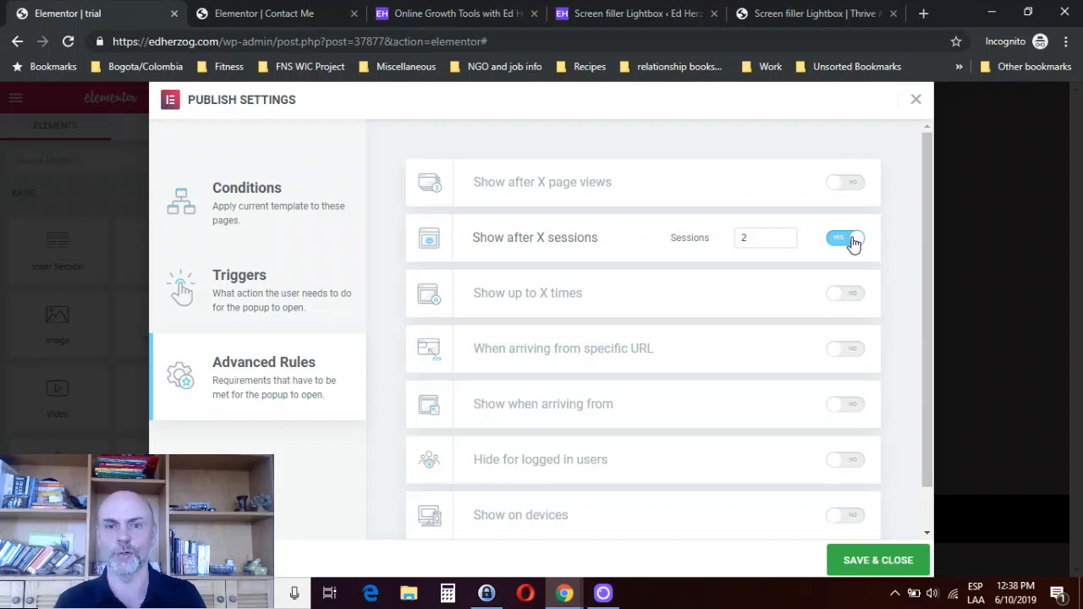
left_click(851, 241)
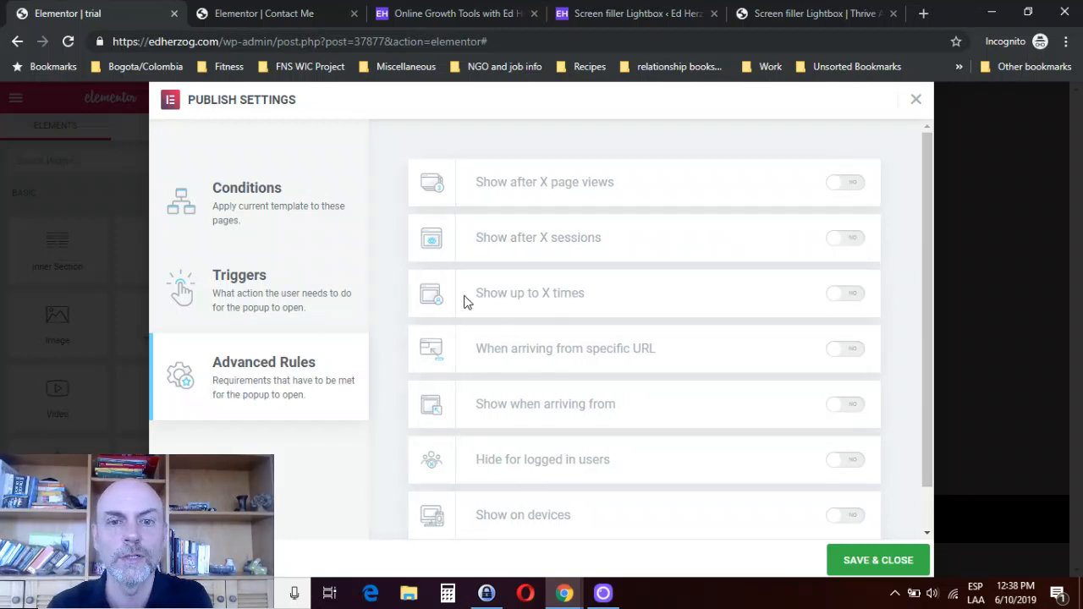
- Try the Show up to X times rule, view its count options, and turn the rule off again
left_click(852, 293)
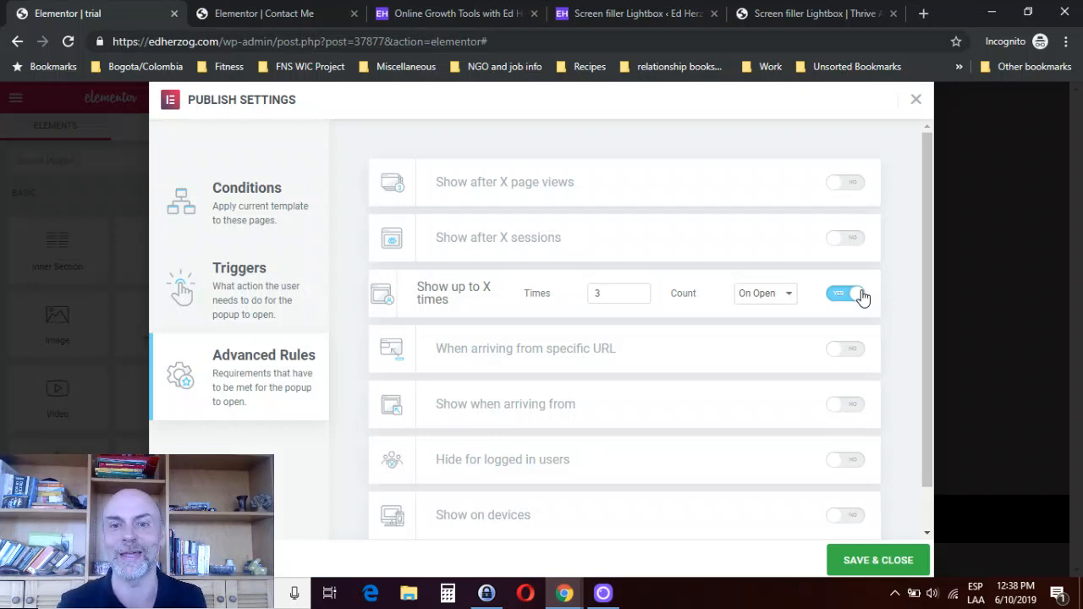
left_click(781, 299)
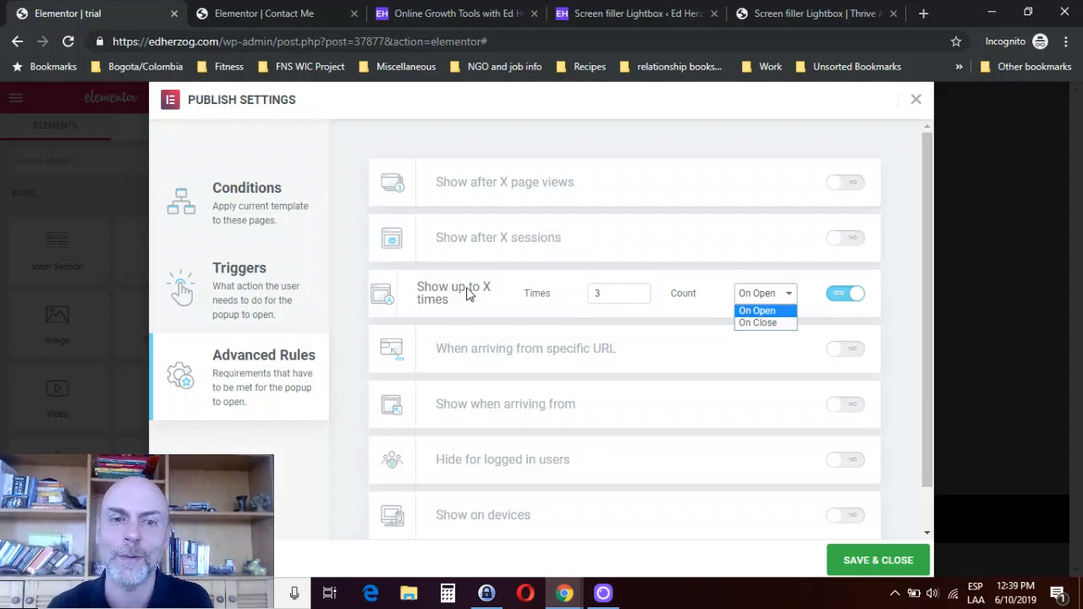
left_click(836, 303)
left_click(836, 296)
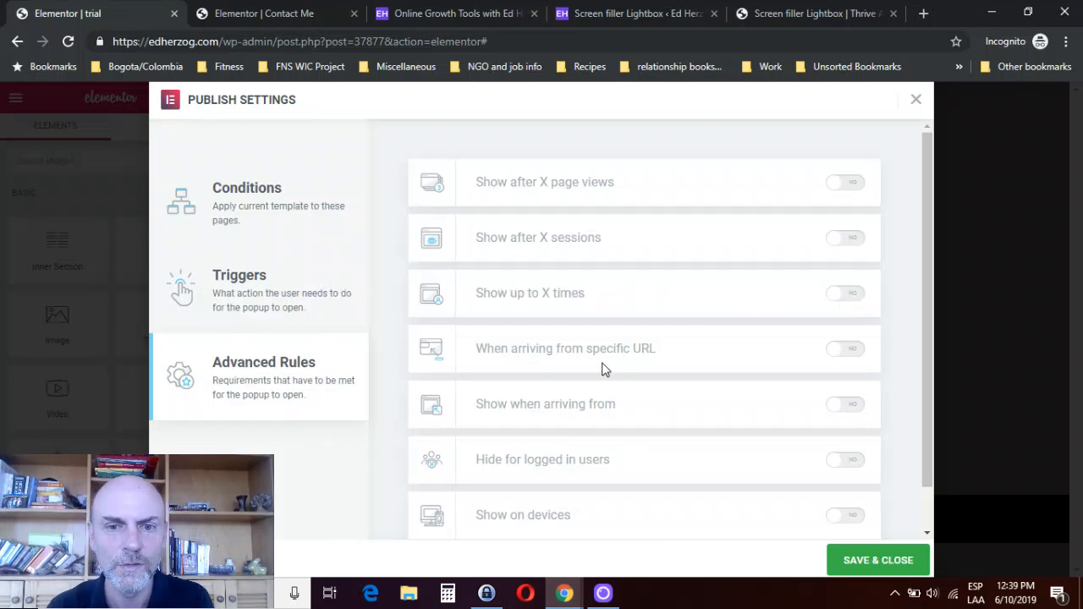
- Try the When arriving from specific URL rule with its display options and the Show when arriving from rule, turning each off again
left_click(849, 353)
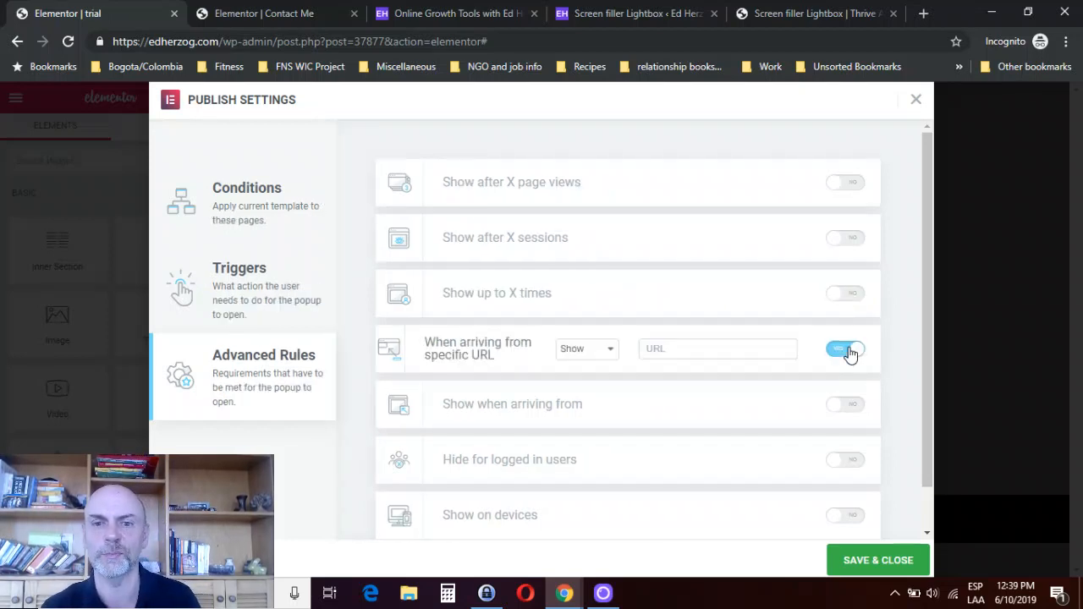
left_click(613, 352)
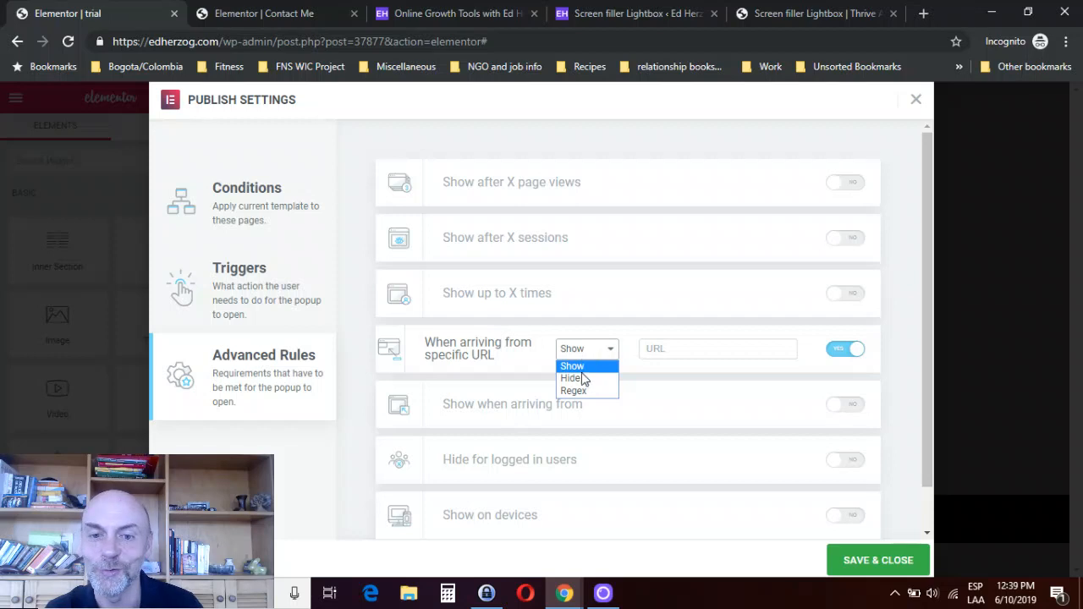
left_click(841, 352)
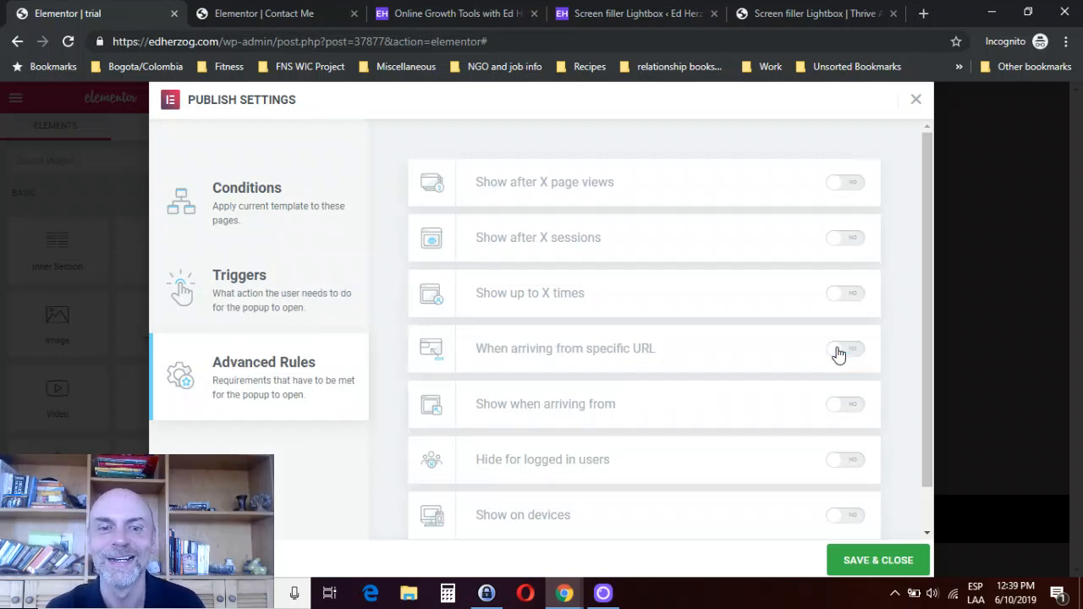
left_click(846, 409)
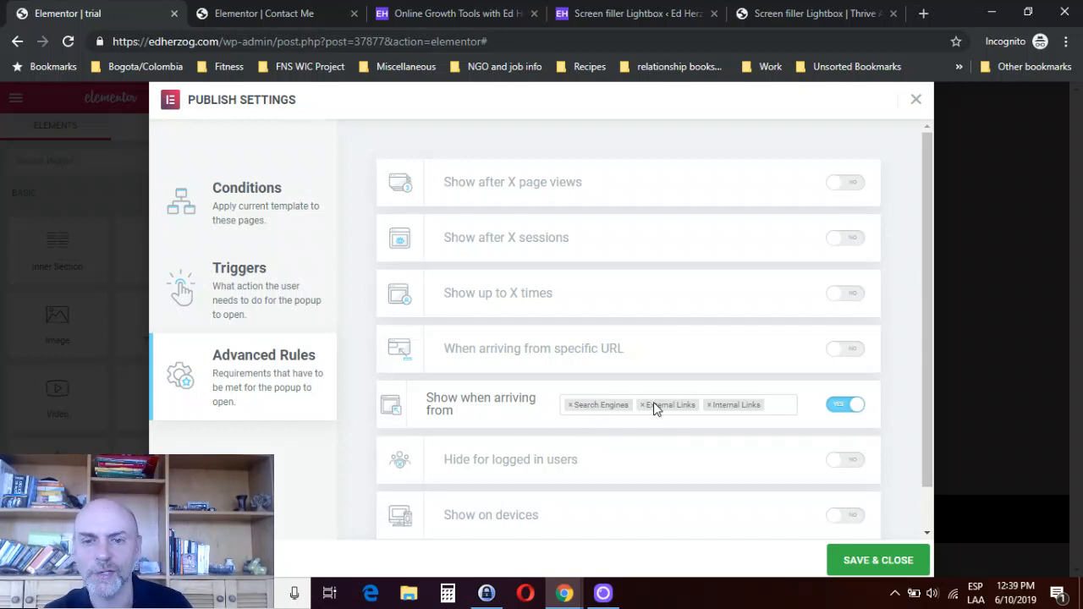
left_click(846, 408)
- Try the Hide for logged in users rule with Custom user roles and turn it off again
left_click(853, 460)
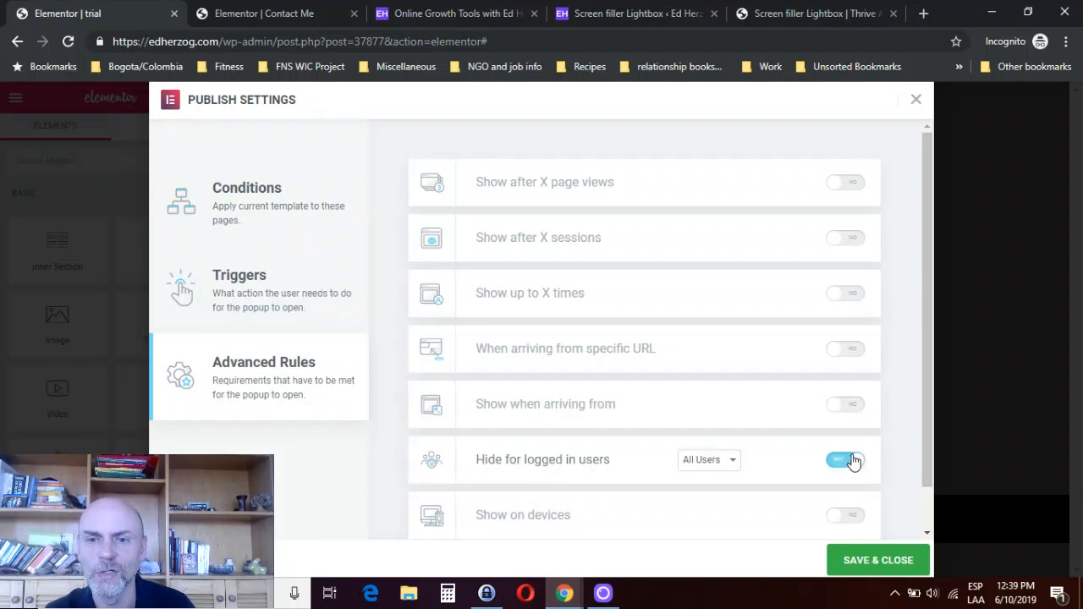
left_click(729, 461)
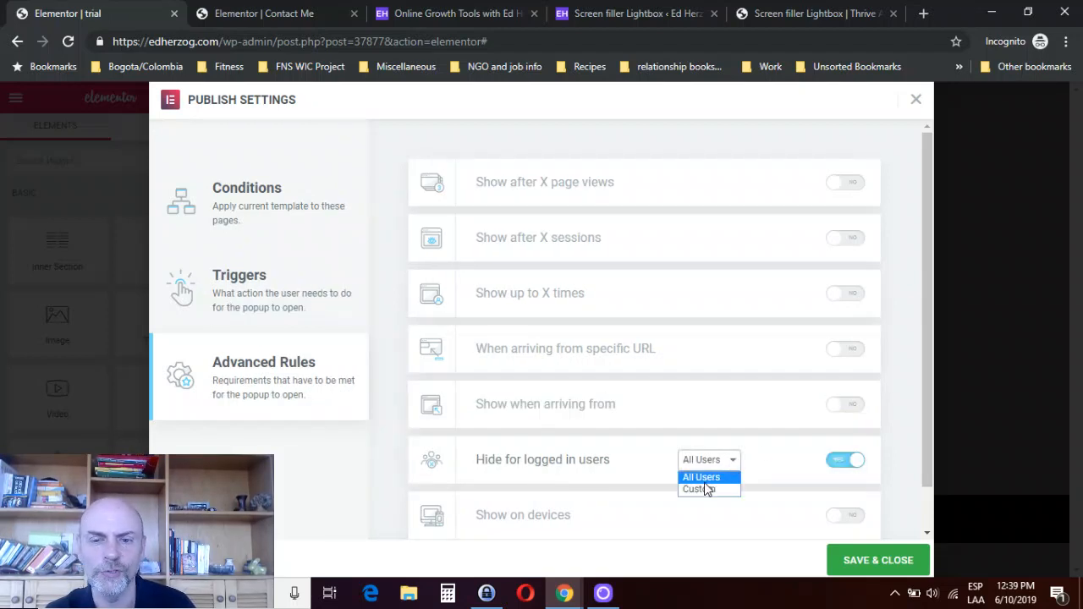
left_click(700, 490)
left_click(680, 462)
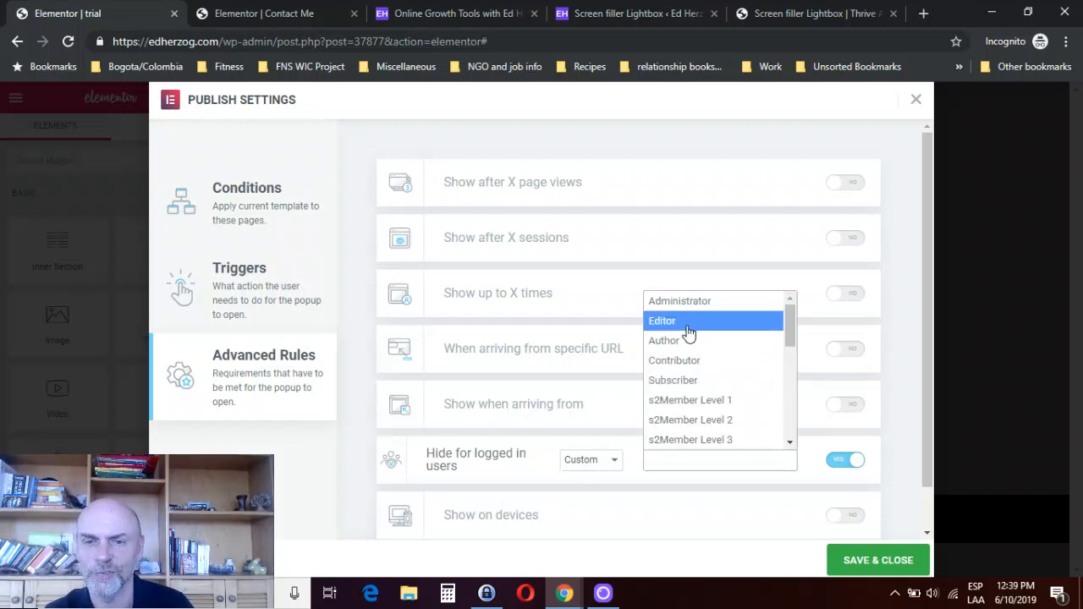
left_click(839, 465)
left_click(839, 465)
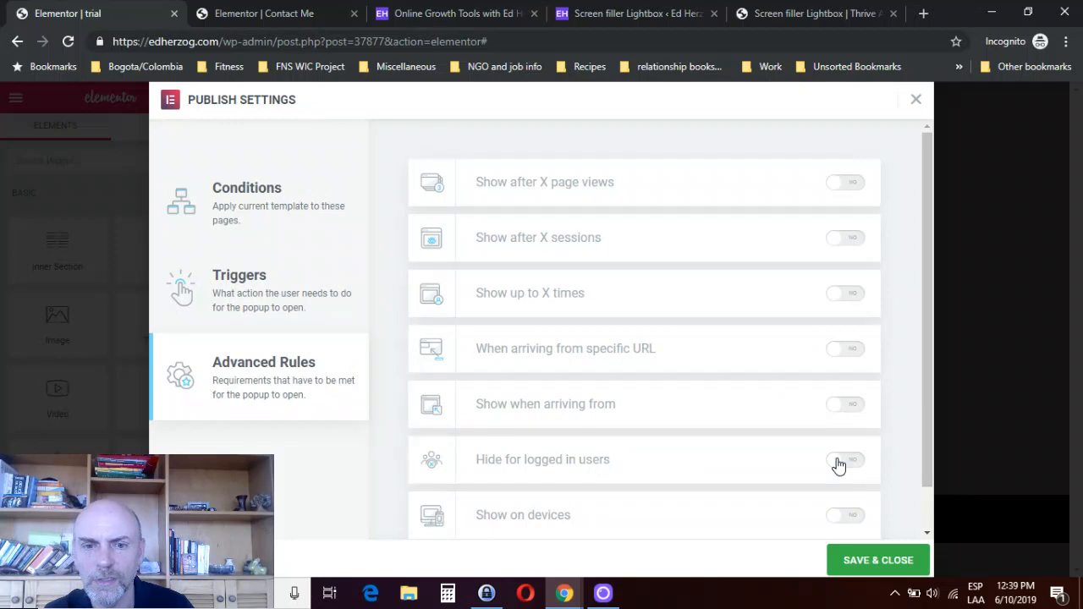
- Enable the rules to show the popup after 3 page views and on Desktop only, removing Tablet and Mobile from the devices
left_click(845, 518)
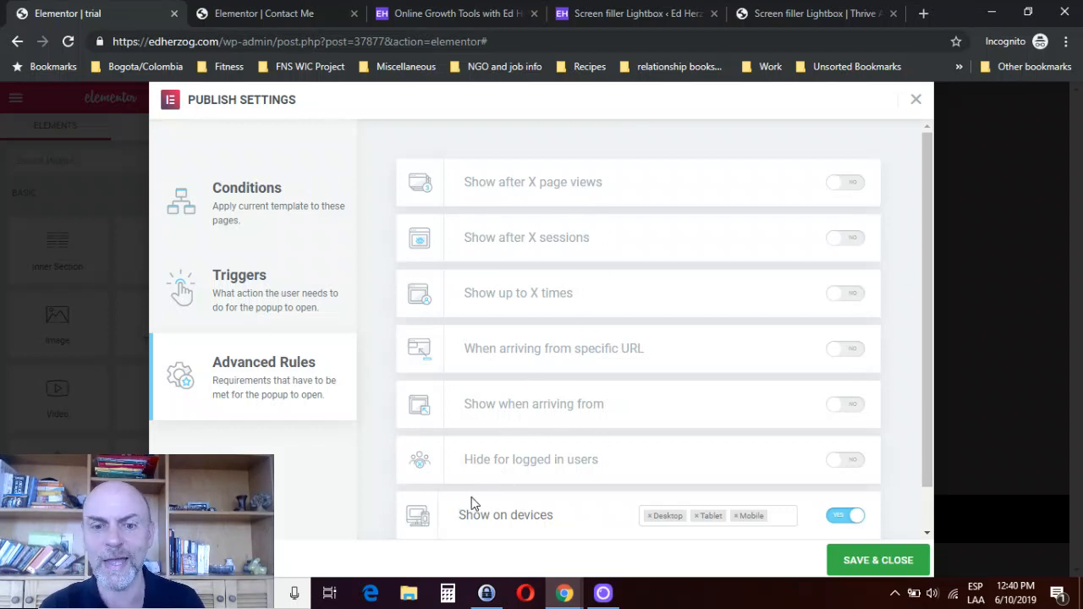
left_click(847, 183)
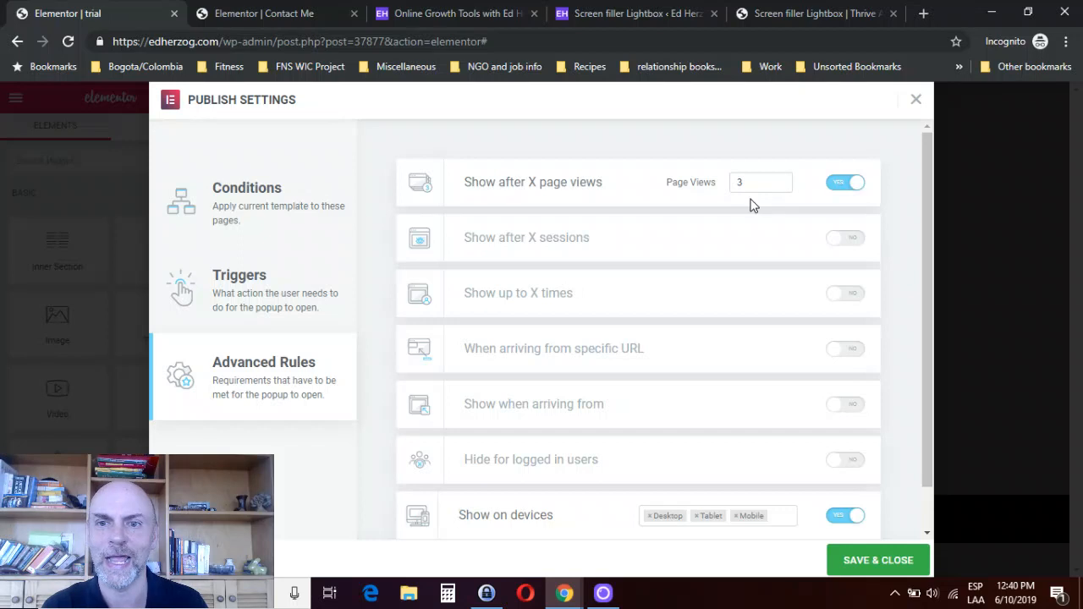
left_click(734, 517)
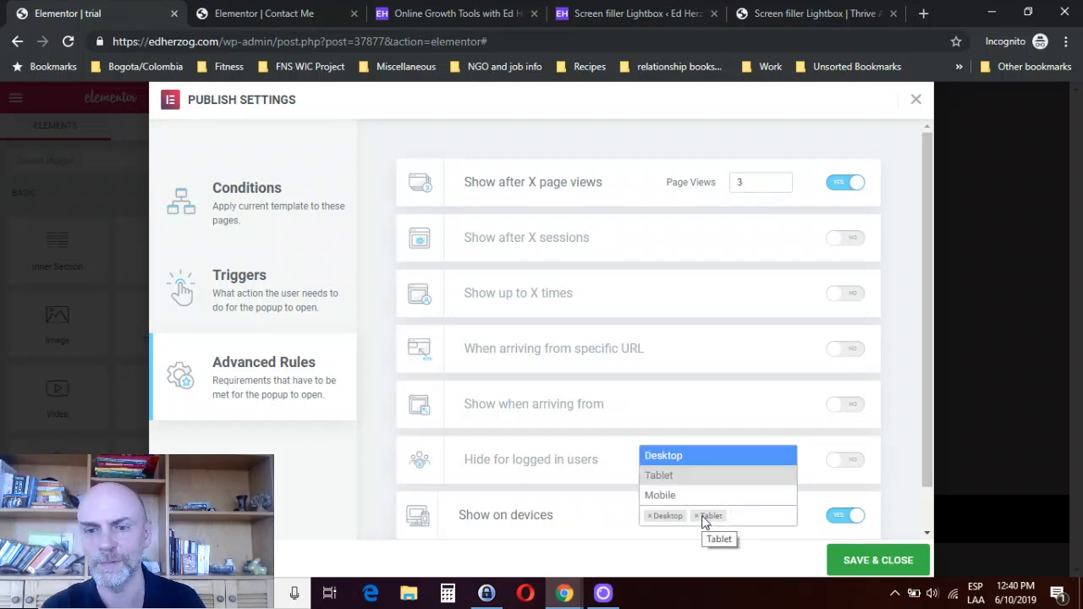
left_click(698, 516)
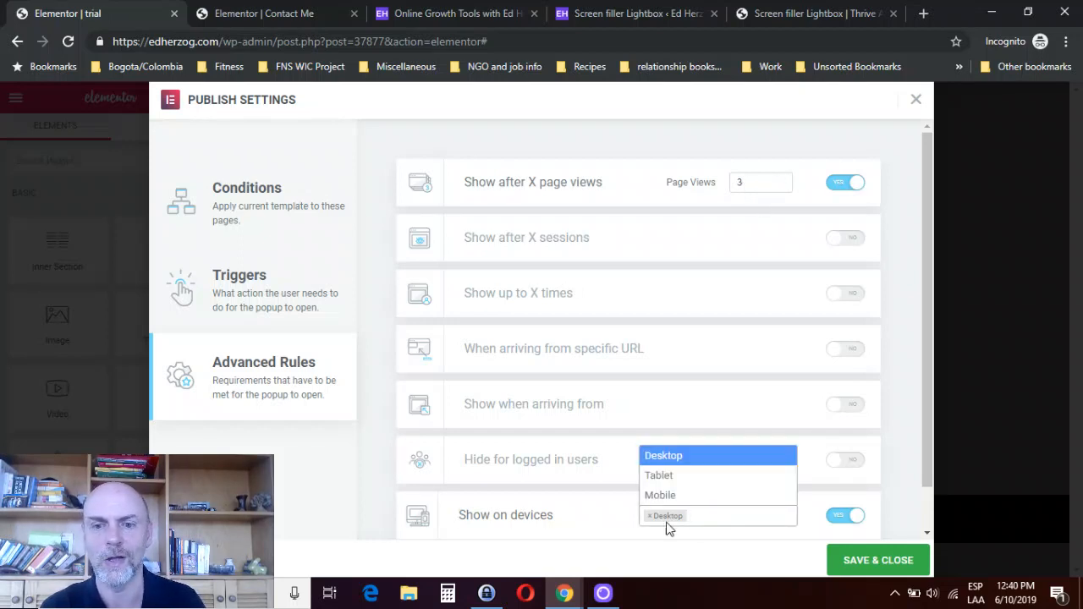
left_click(592, 546)
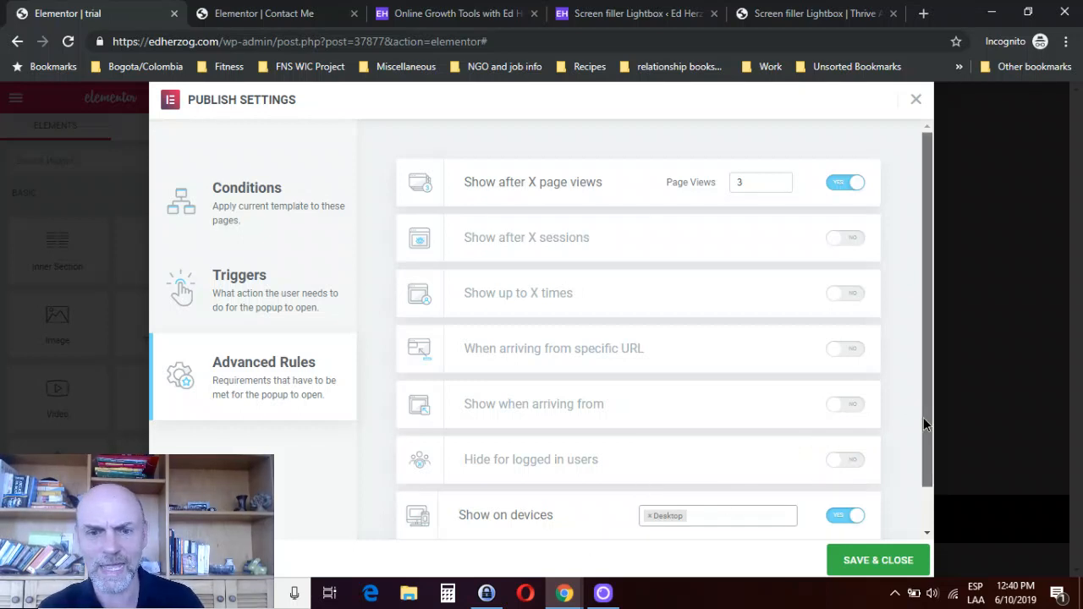
left_click_drag(924, 418, 926, 471)
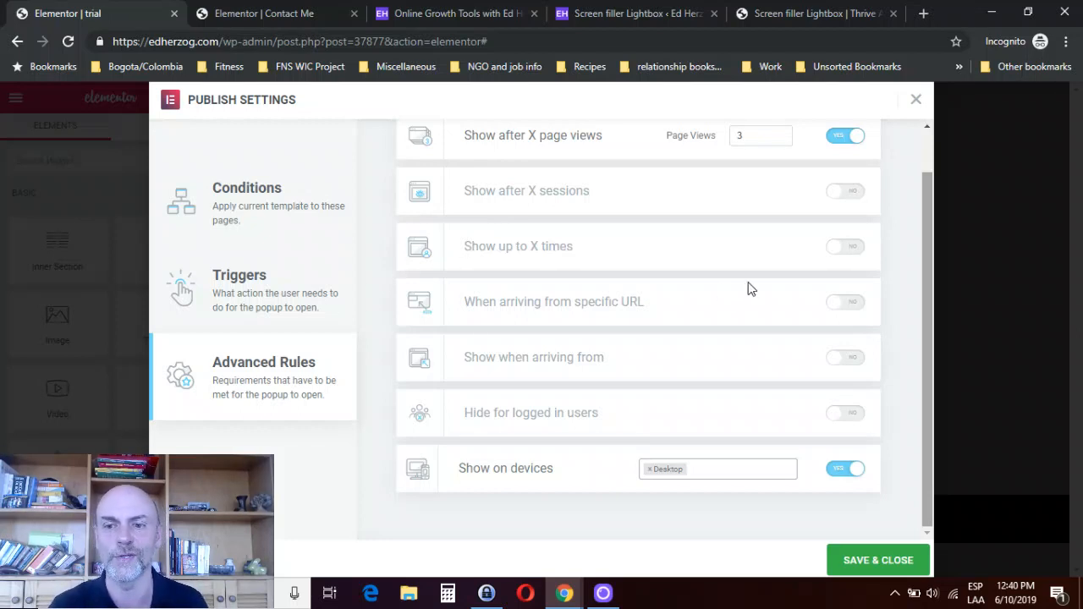
- Save the publish settings and open the popup's own settings
left_click(843, 567)
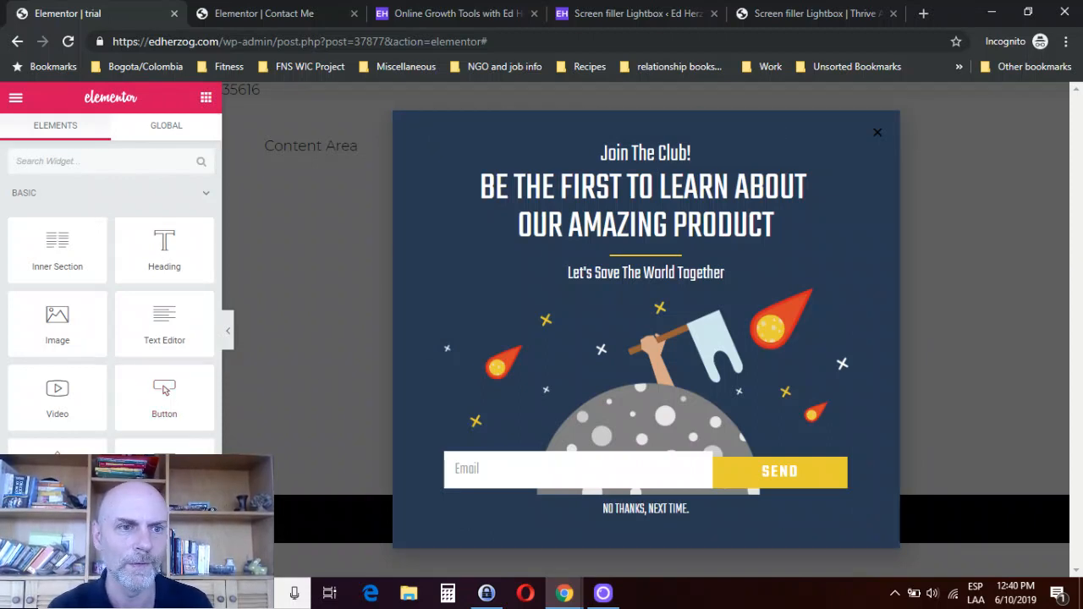
left_click(15, 561)
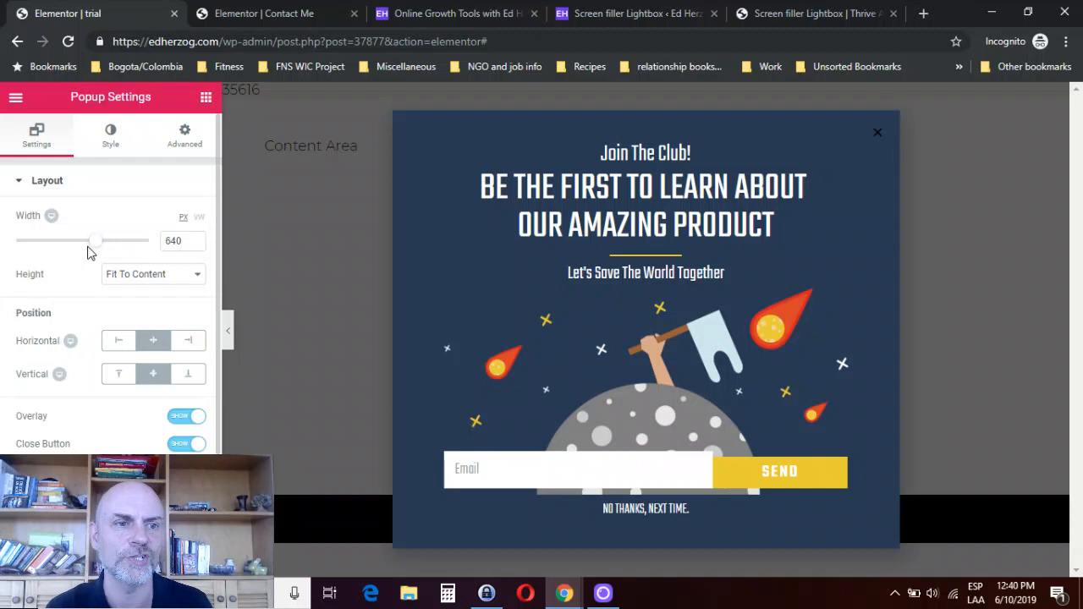
- Try the Fit To Screen height for the popup and set the height back to Fit To Content
mouse_move(94, 247)
left_mouse_down()
mouse_move(128, 246)
mouse_move(49, 253)
mouse_move(95, 247)
left_mouse_up()
left_click(172, 279)
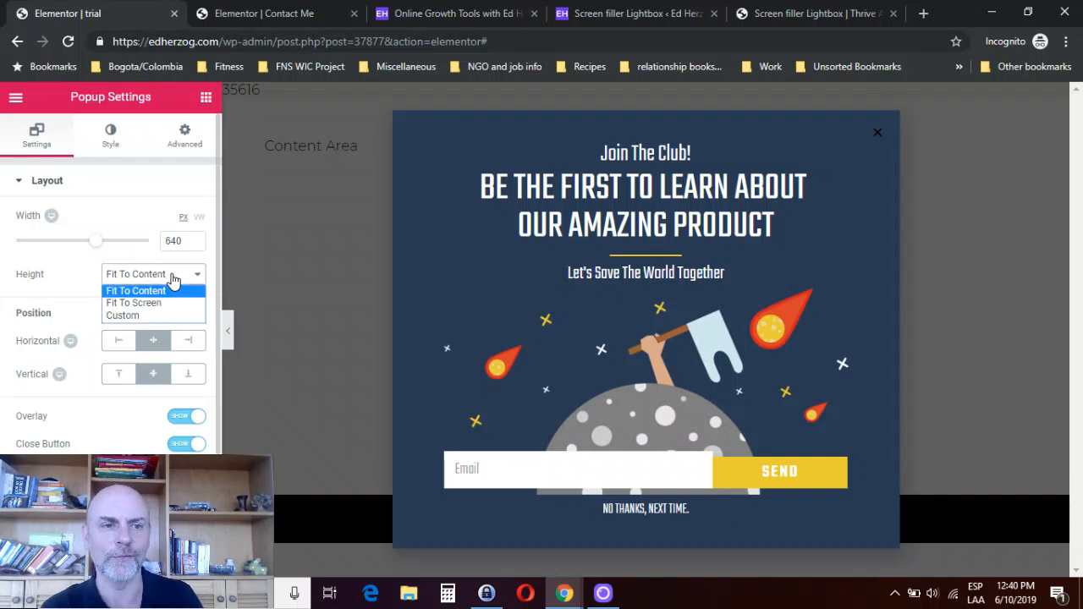
left_click(133, 302)
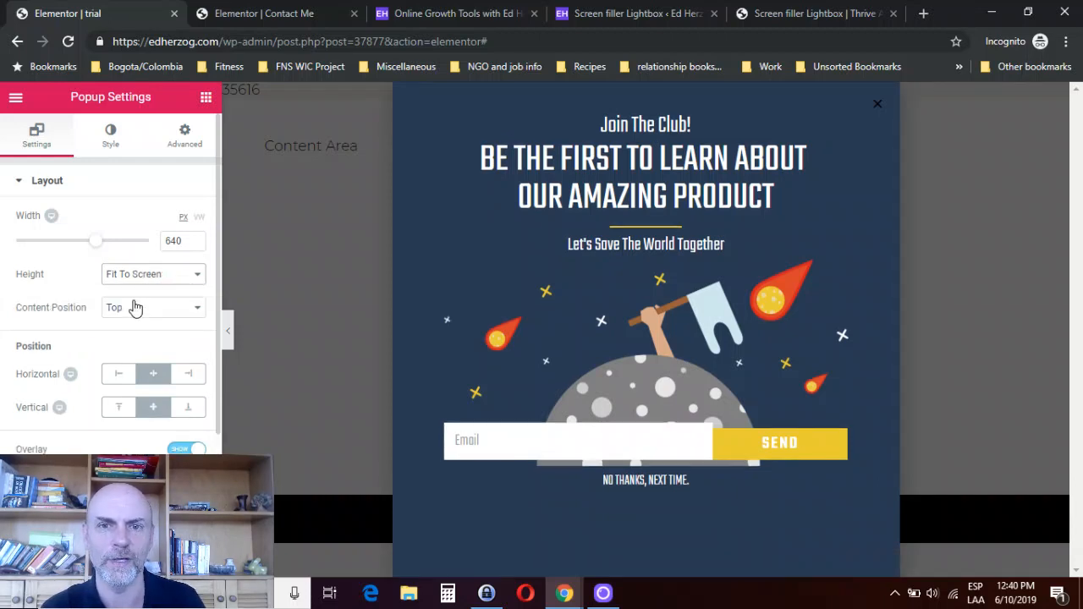
left_click(178, 279)
left_click(165, 290)
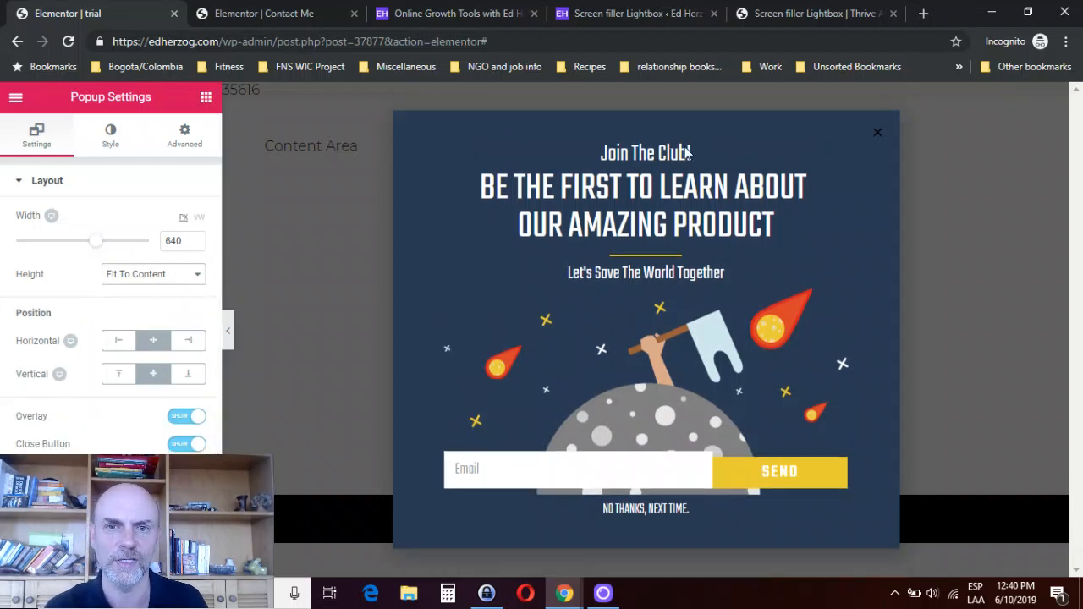
- Try the Left, Top and Bottom placements, and position the popup horizontally Right and vertically centred
left_click(119, 340)
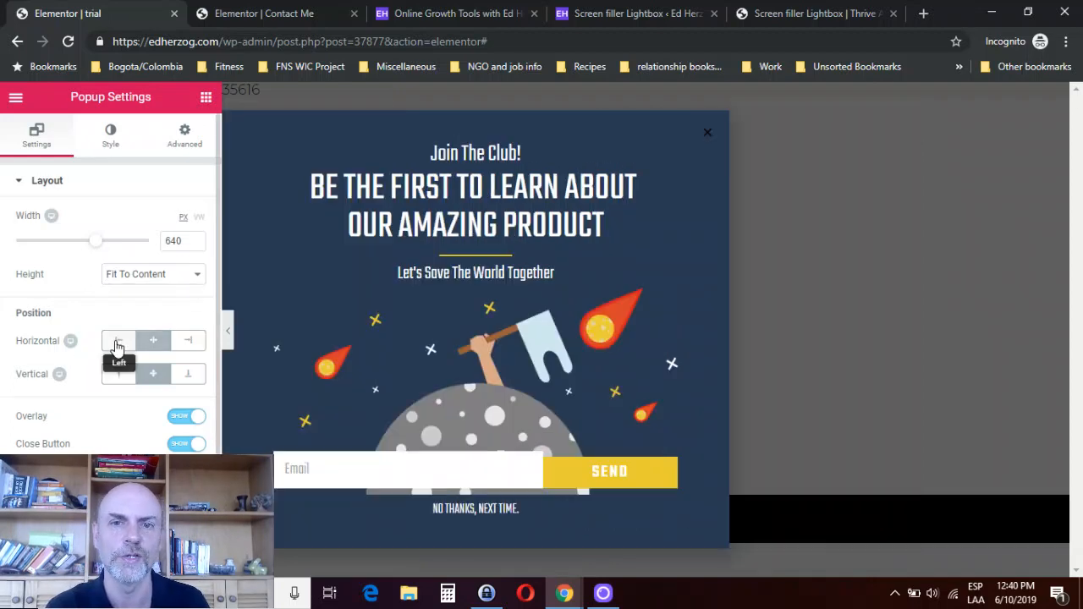
left_click(191, 341)
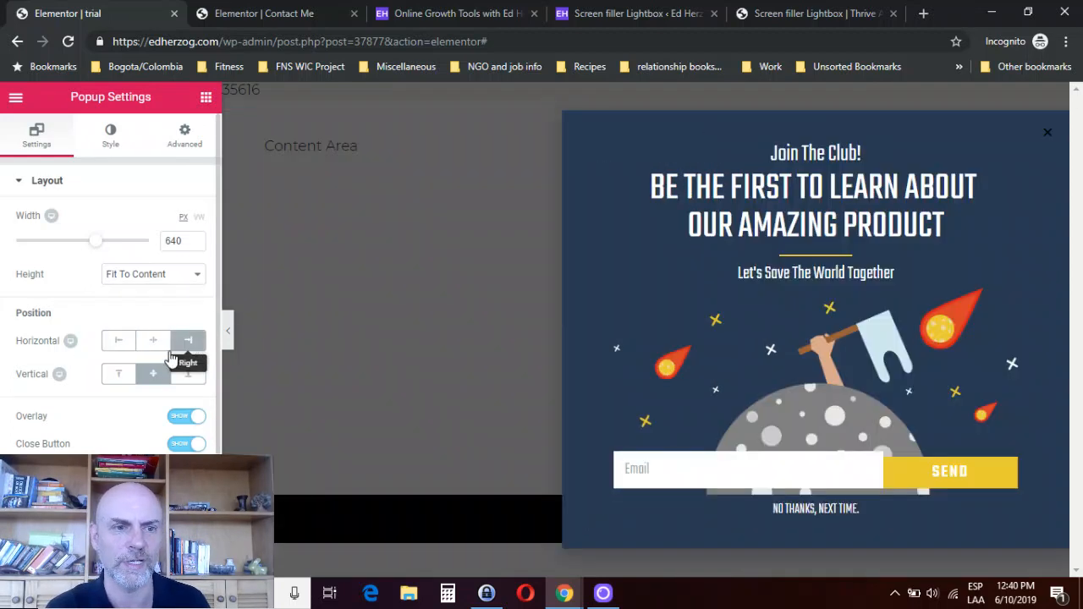
left_click(116, 377)
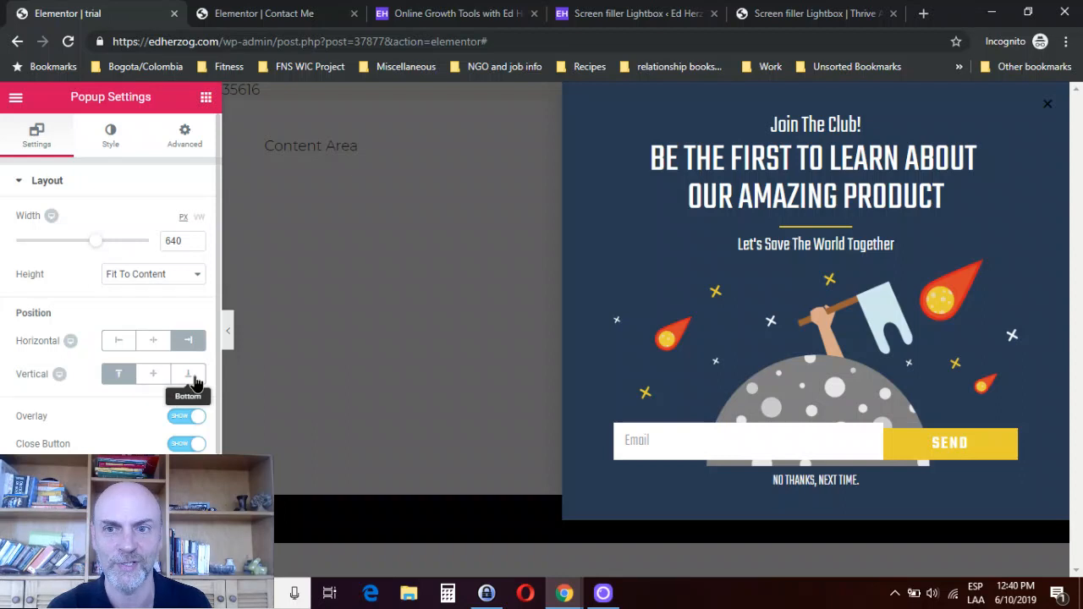
left_click(187, 375)
left_click(140, 383)
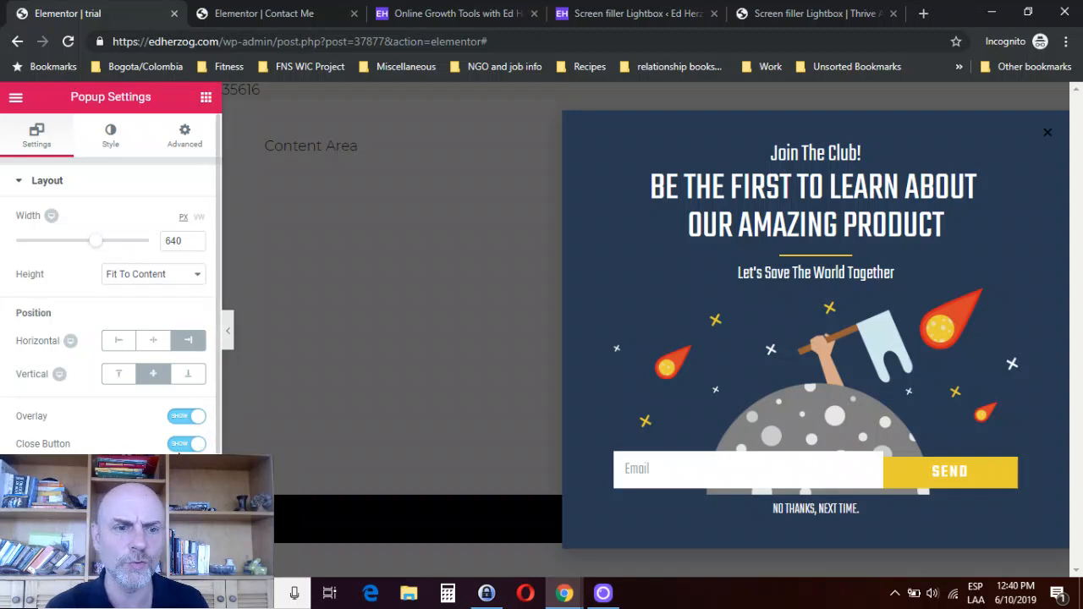
- Hide the popup's close button and show it again
left_click(181, 444)
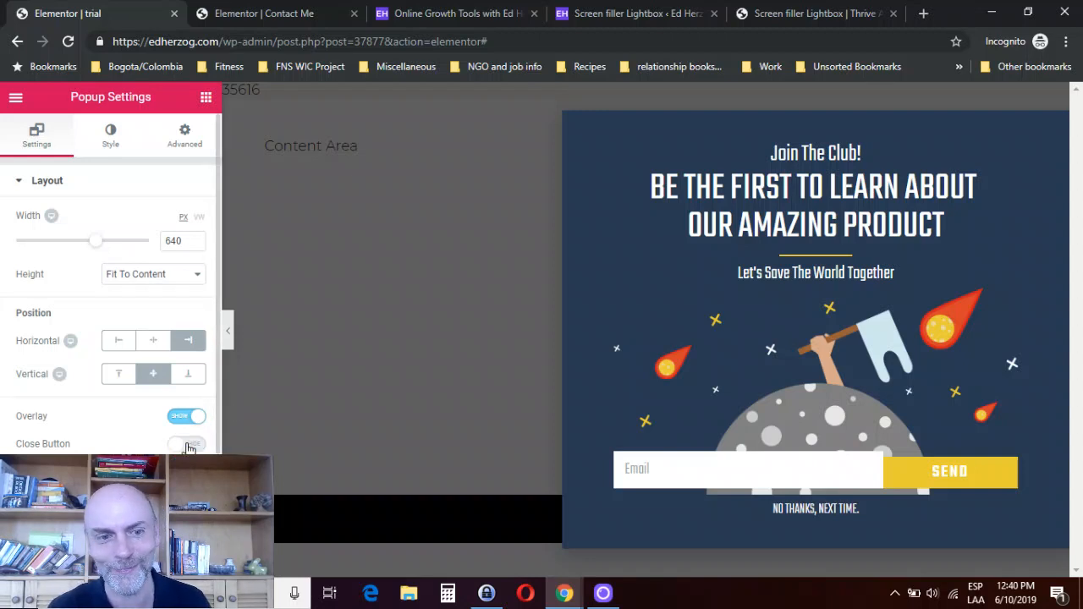
left_click(188, 446)
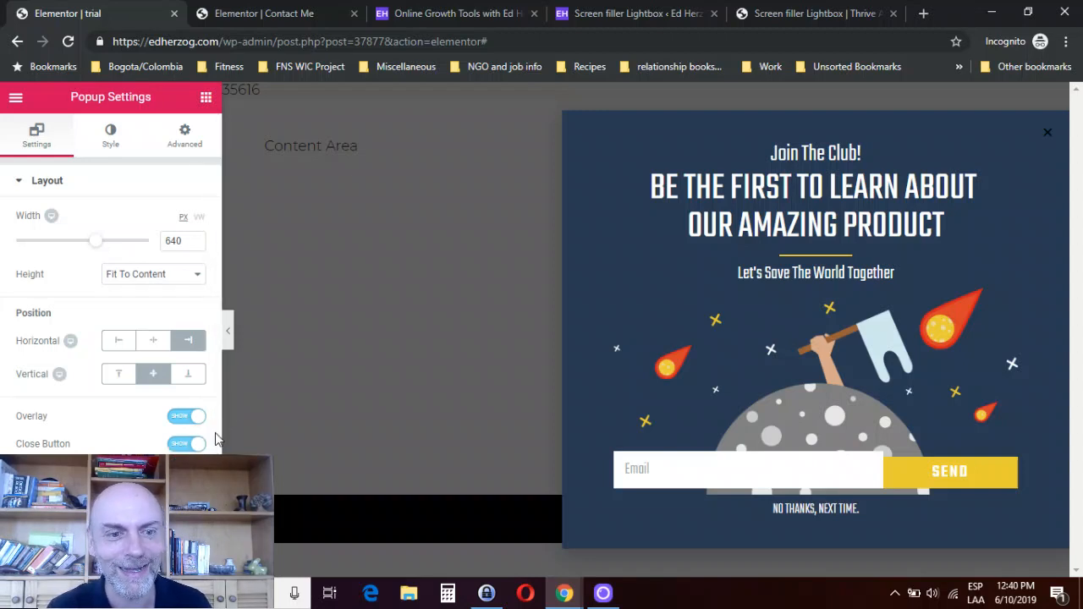
- Try the Bounce In Right entrance animation, and set the popup's entrance animation to Slide In Up
scroll(216, 439, "down", 3)
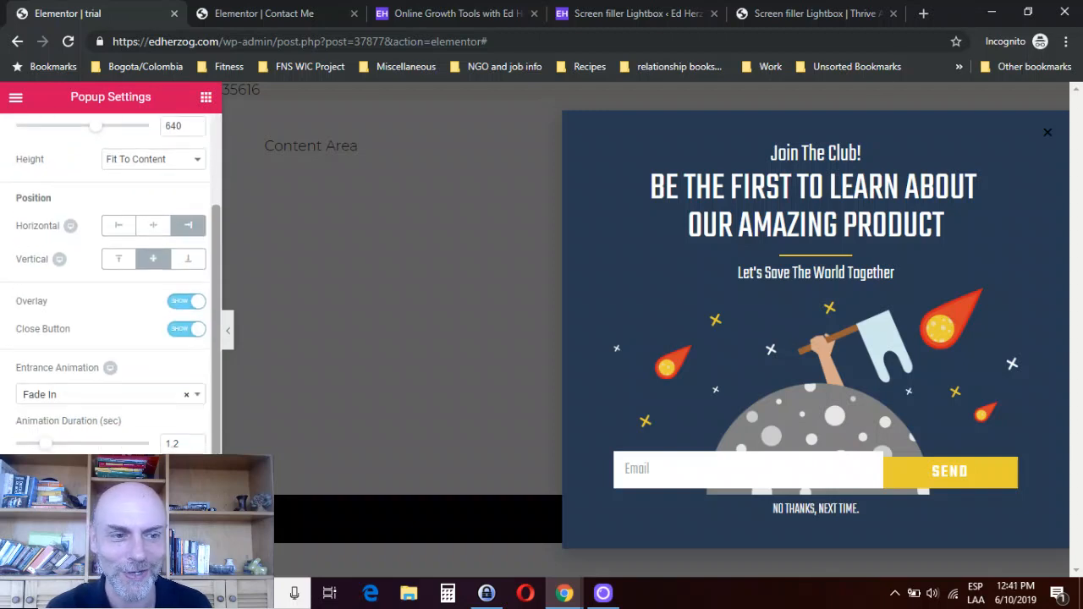
left_click(94, 394)
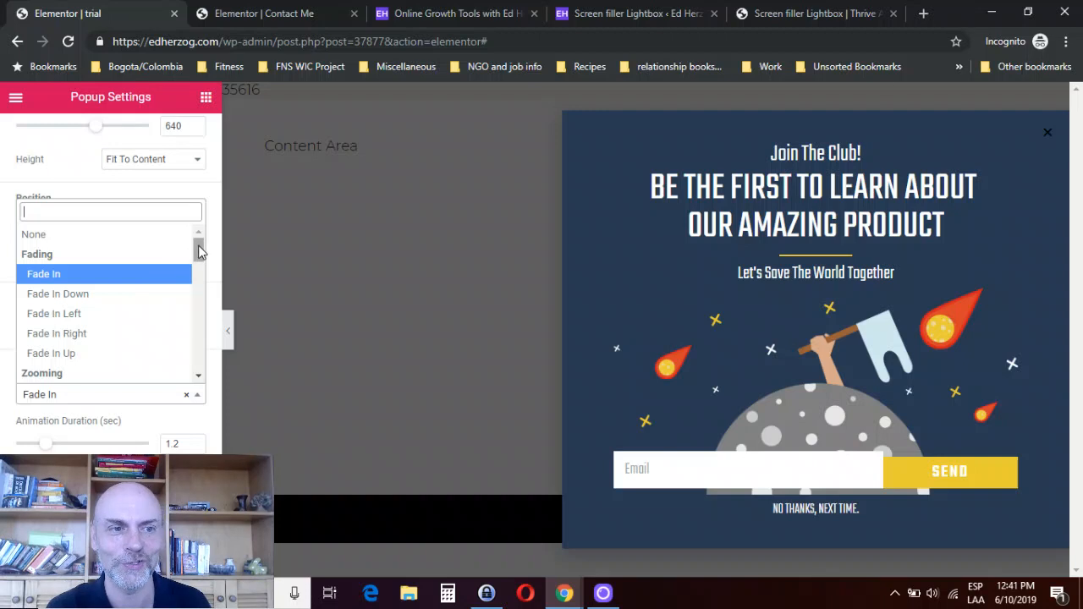
left_click_drag(199, 251, 197, 293)
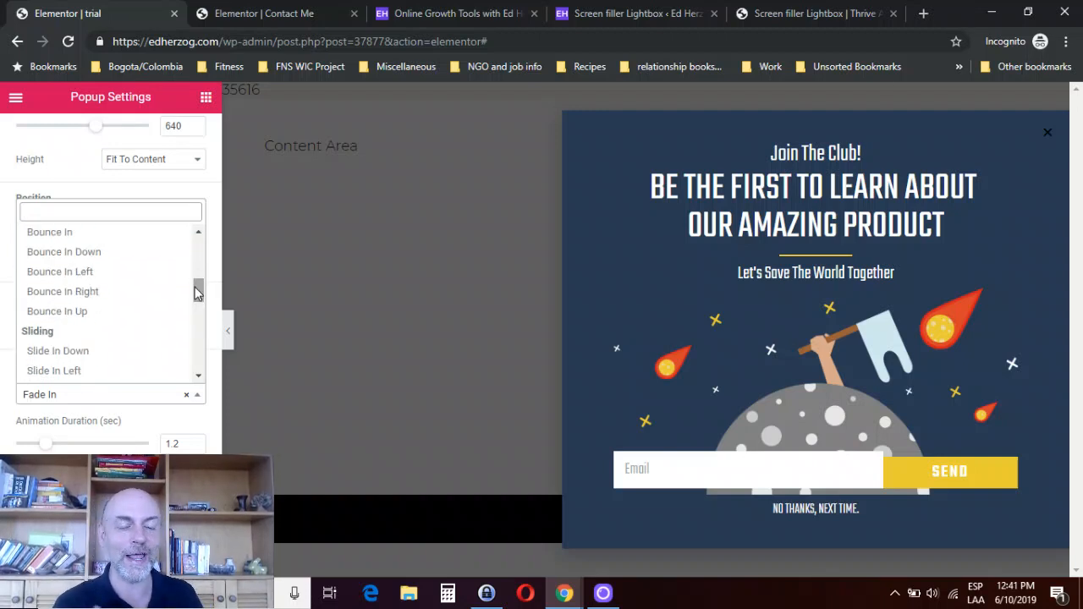
left_click(138, 292)
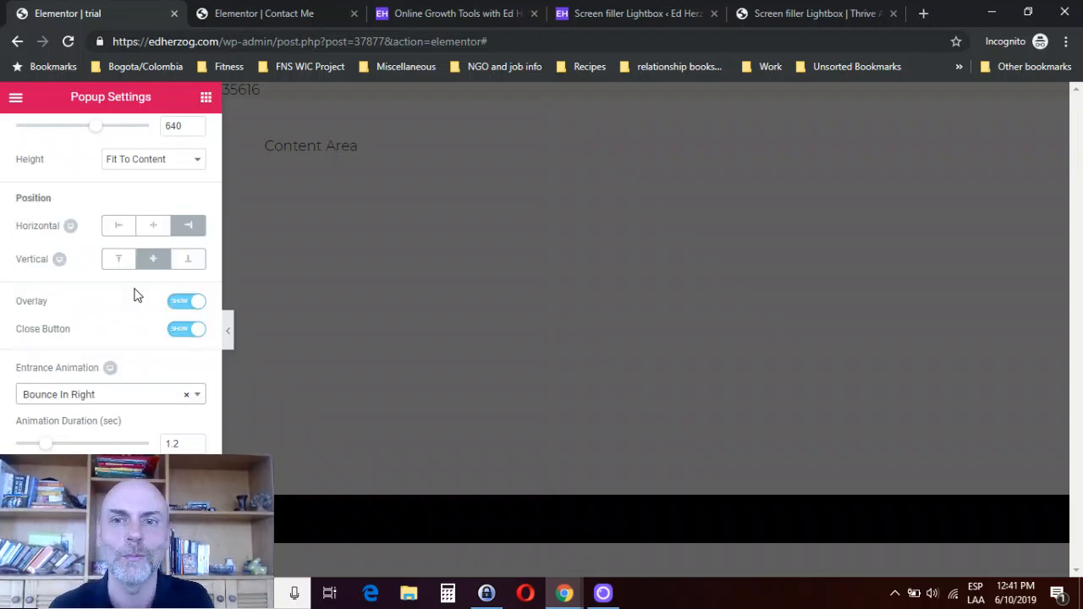
left_click(149, 396)
left_click(77, 373)
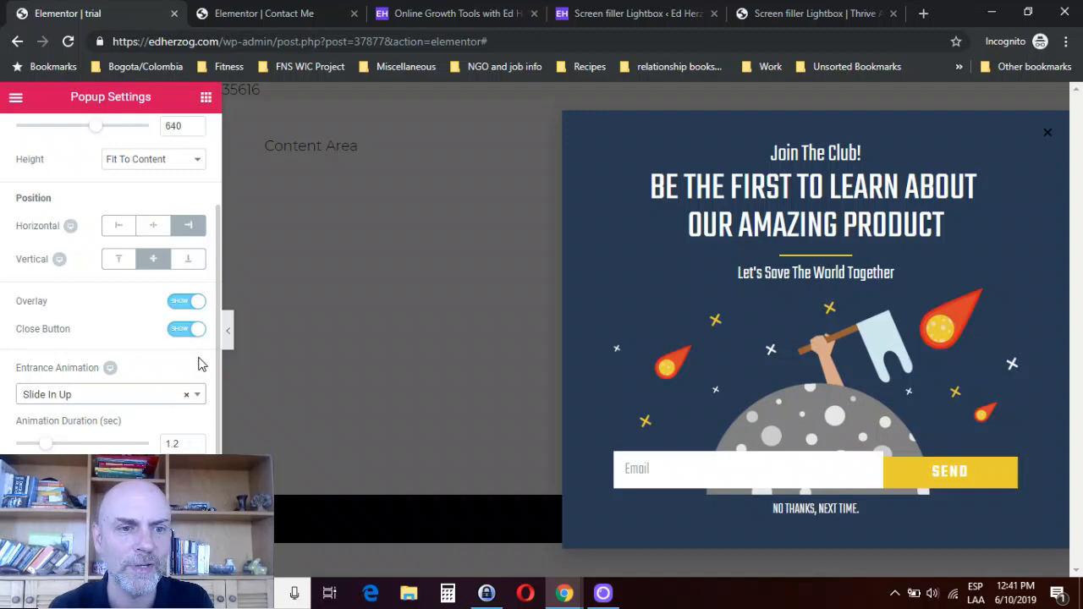
- Widen the settings area and examine the General Settings and the Preview Dynamic Content options without choosing one
left_click_drag(219, 430, 266, 419)
left_click(161, 490)
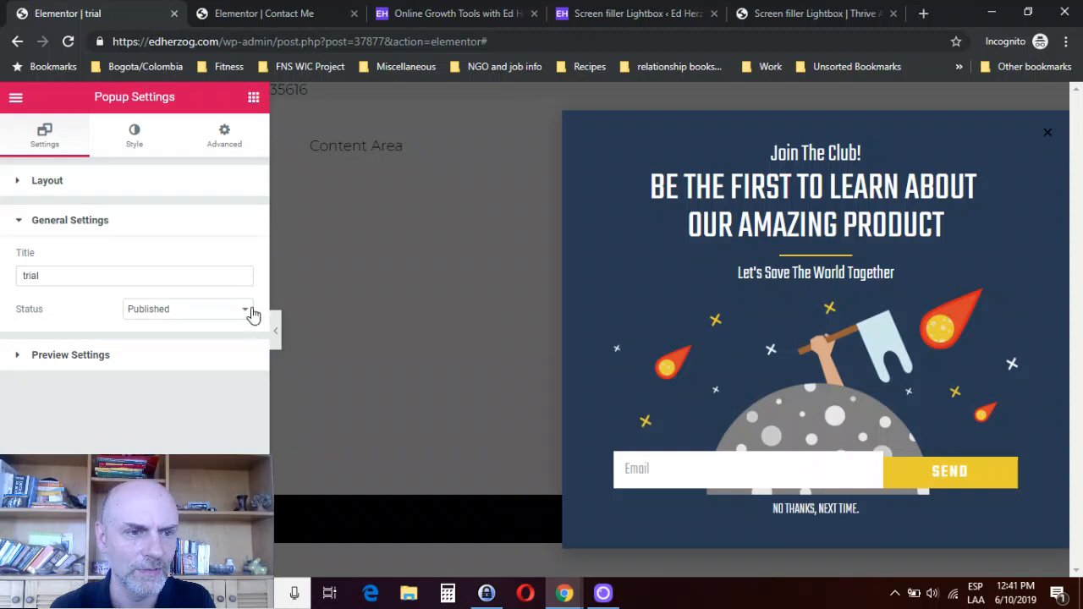
left_click(87, 355)
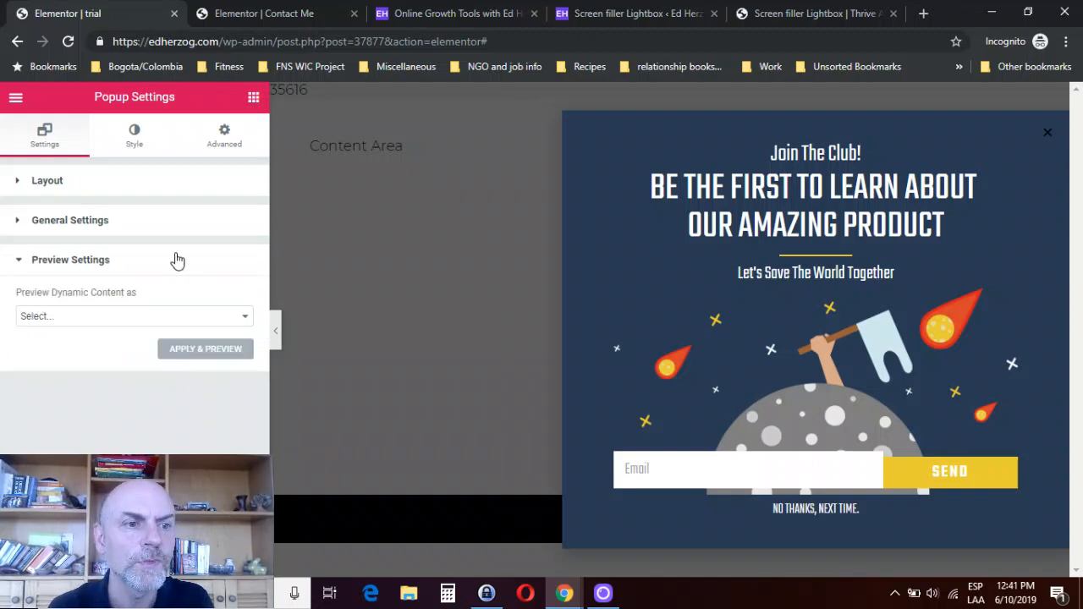
left_click(149, 317)
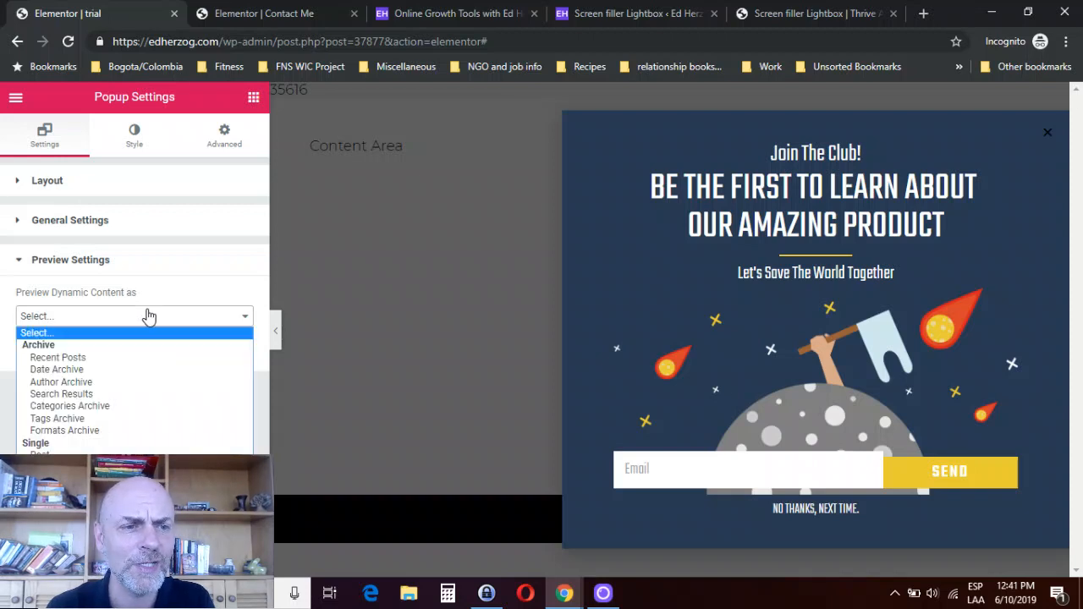
left_click(149, 317)
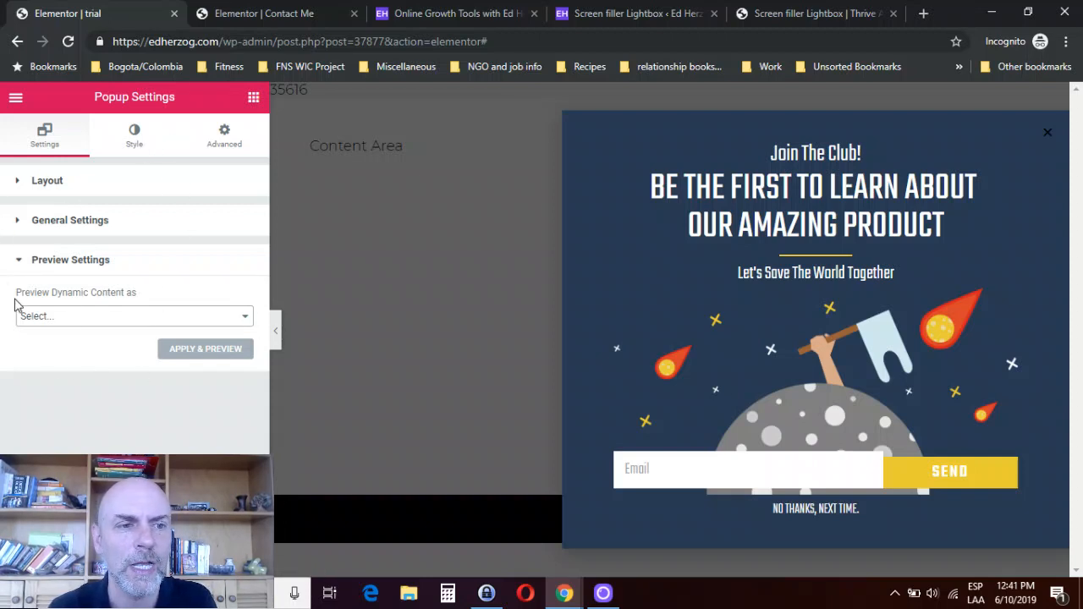
- Set the popup's background color to the green preset #61ce70
left_click(127, 141)
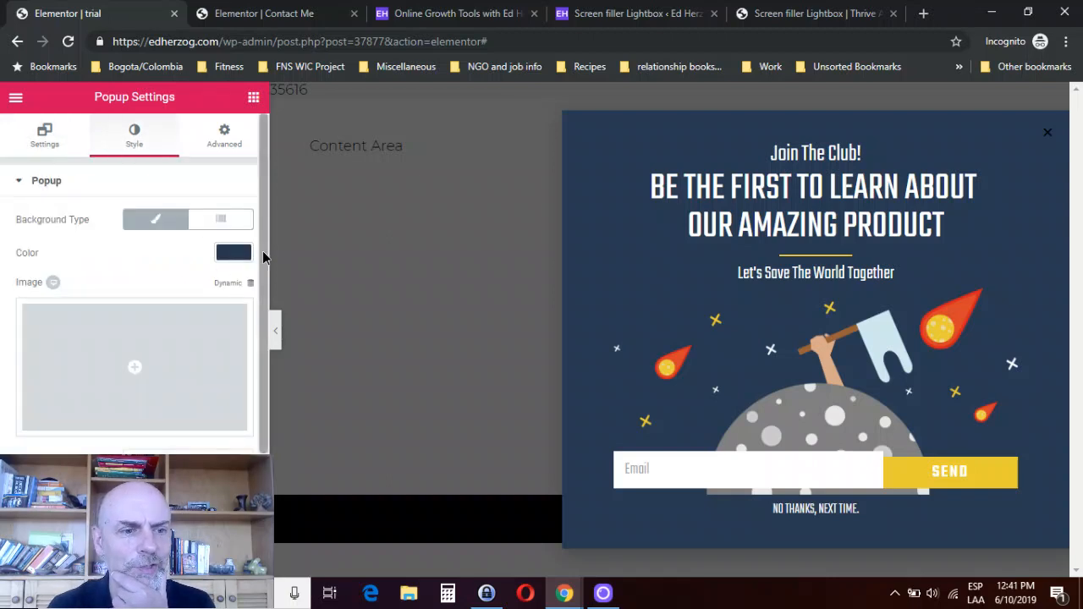
mouse_move(262, 254)
left_mouse_down()
mouse_move(256, 400)
mouse_move(243, 248)
left_mouse_up()
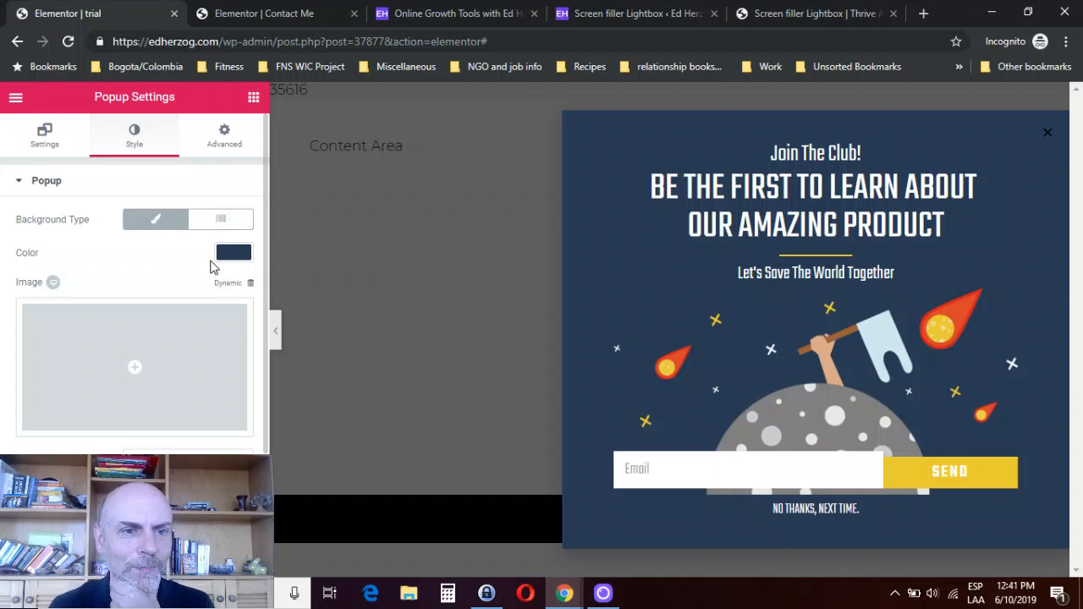
left_click(233, 254)
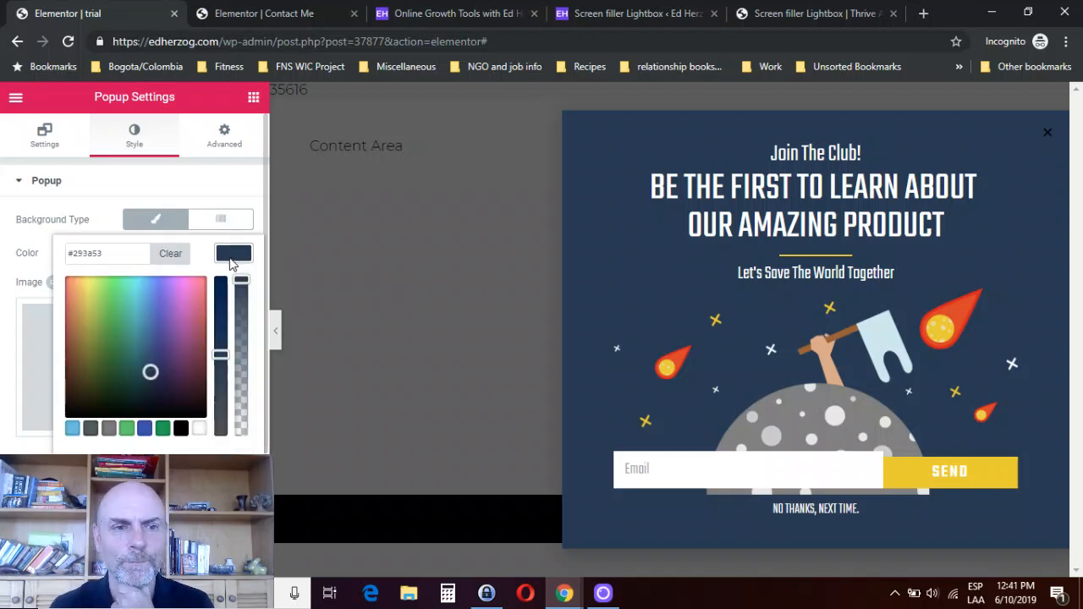
left_click(127, 429)
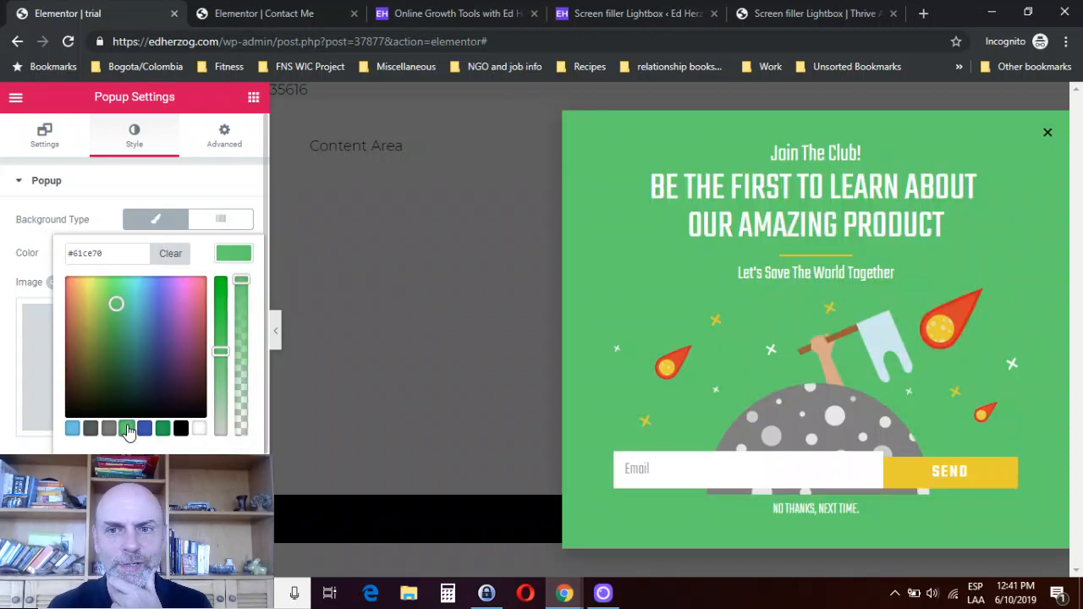
left_click(95, 193)
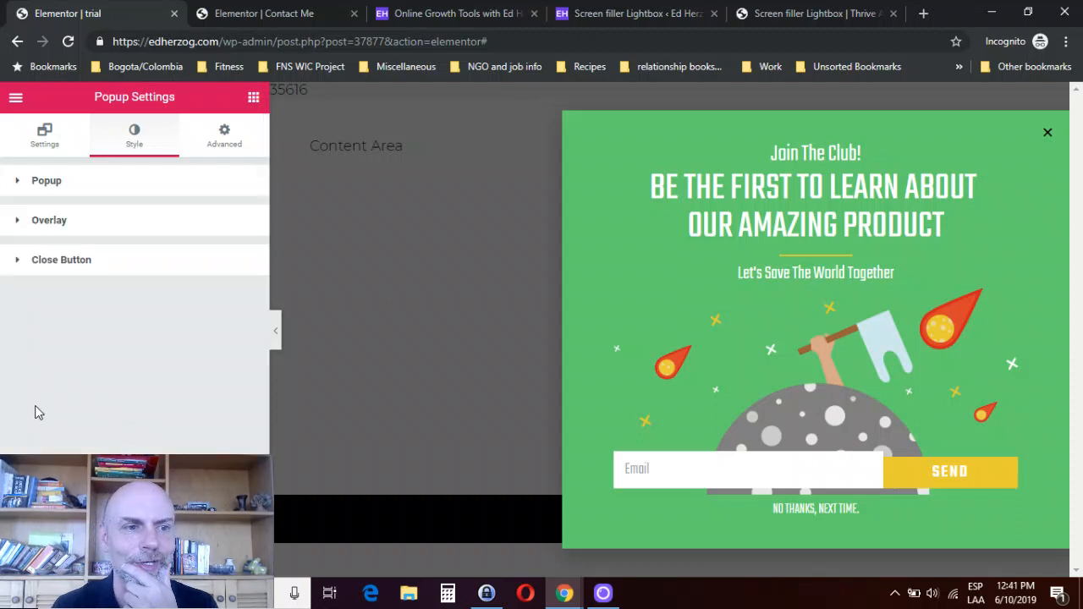
- Examine the popup's border and shadow, Overlay and Close Button style options, and the advanced popup settings
left_click(51, 191)
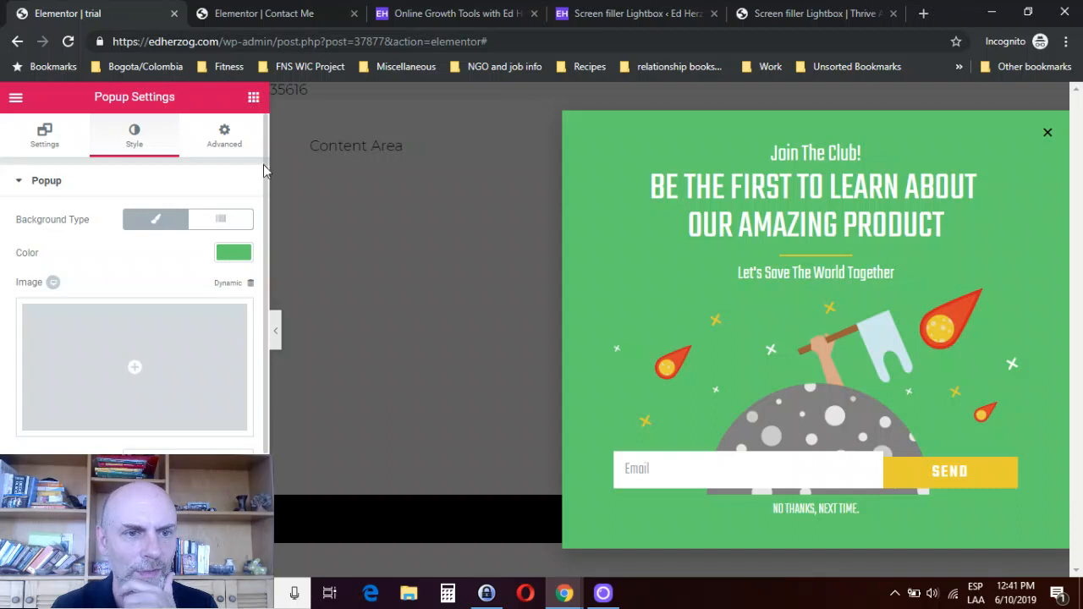
scroll(264, 230, "down", 3)
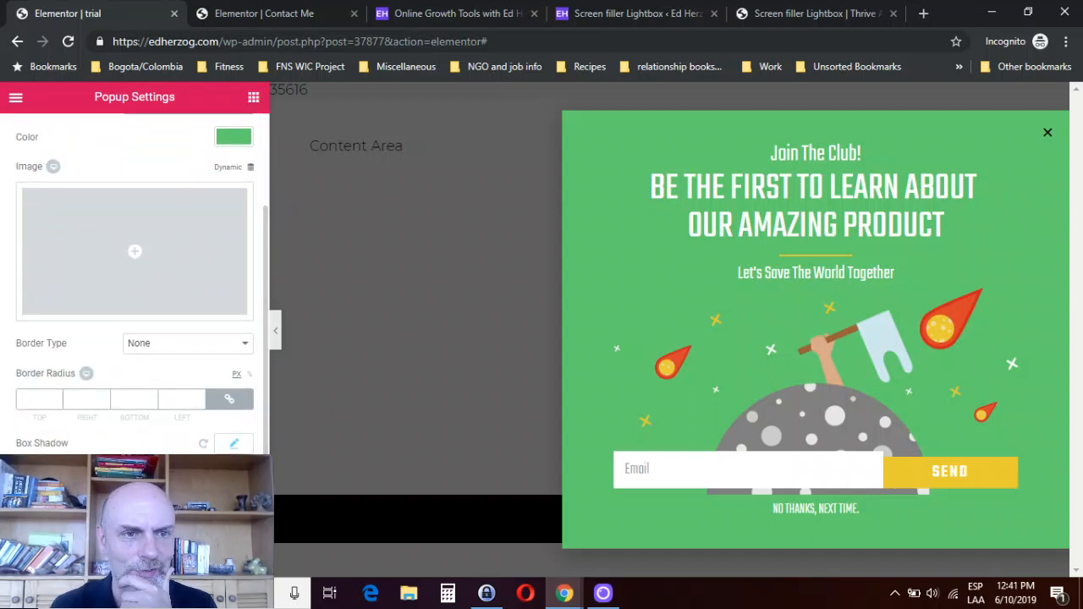
left_click(94, 489)
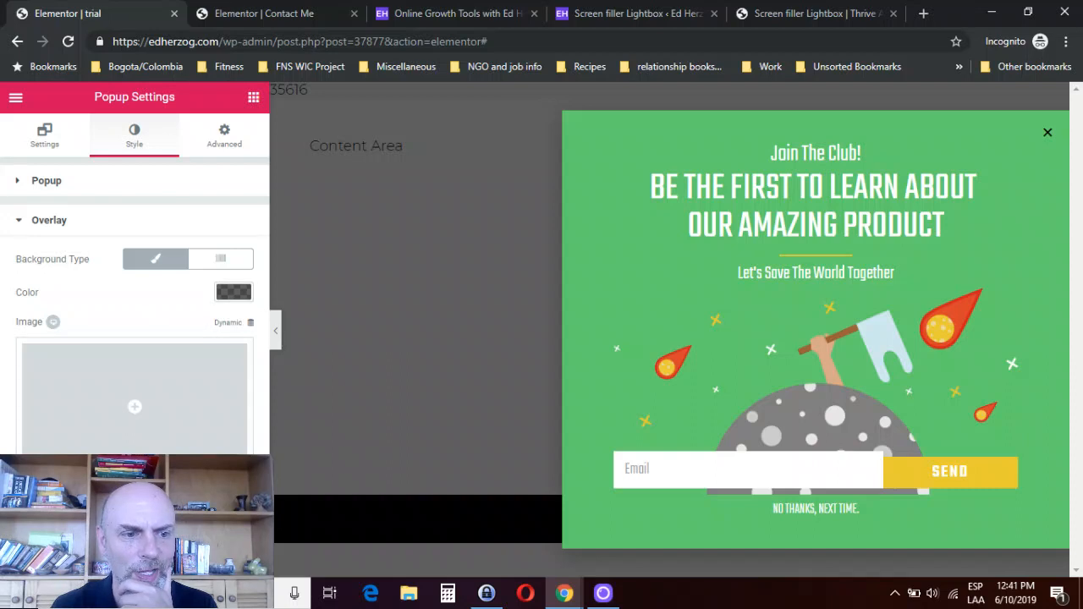
left_click(110, 515)
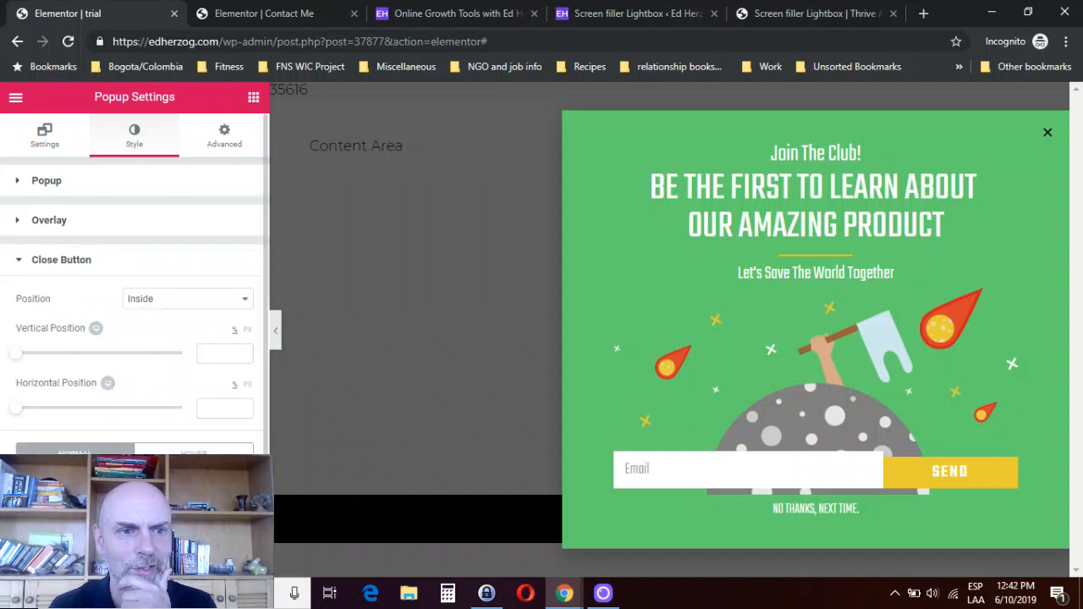
left_click(235, 302)
left_click(235, 302)
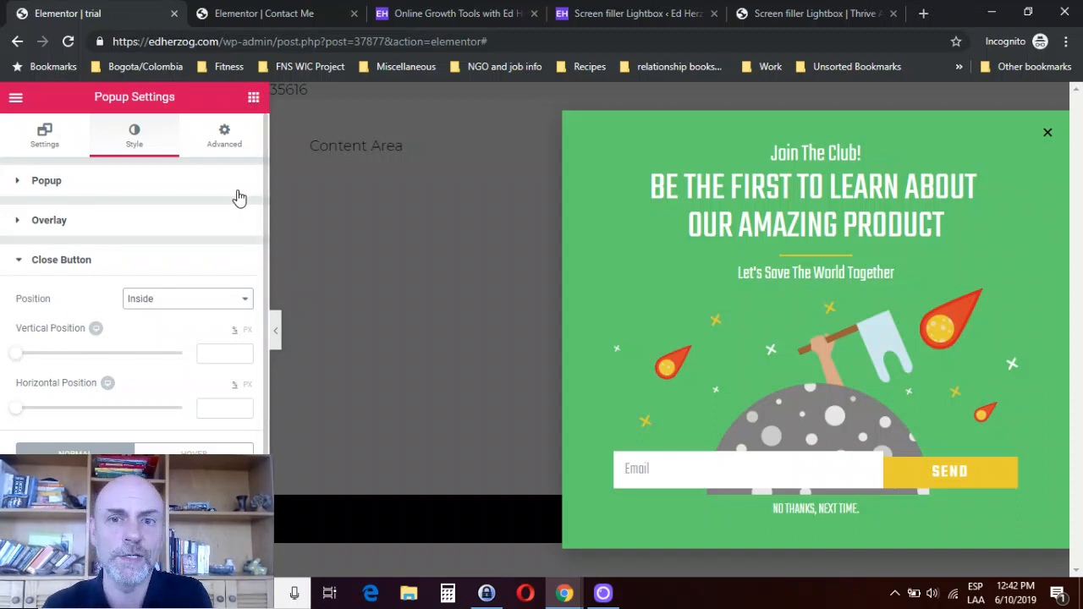
left_click(223, 144)
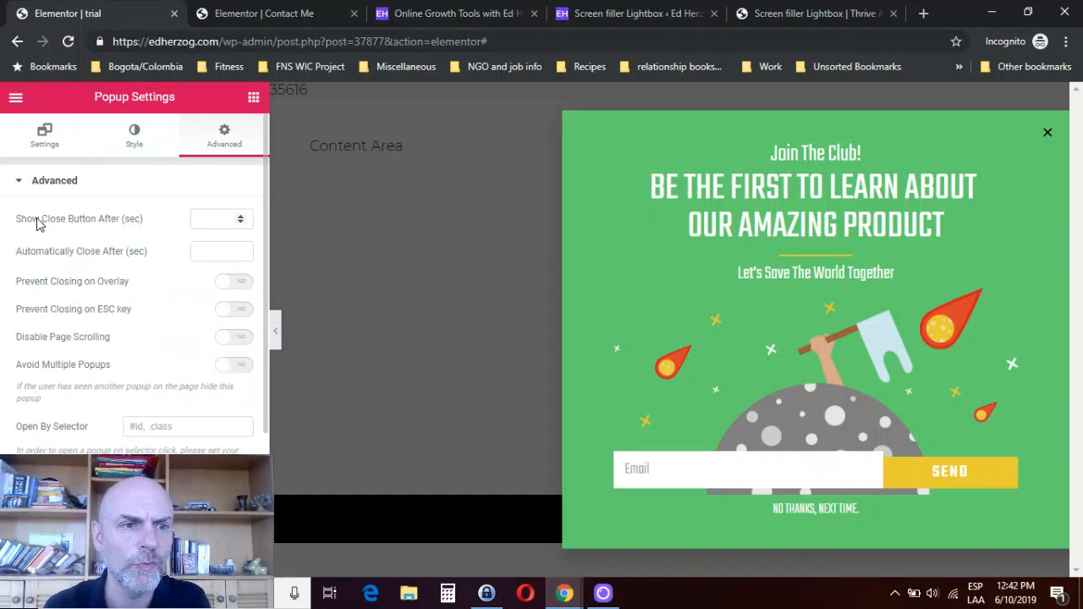
- Hide the popup's close button and set the popup to close automatically after 5 seconds
left_click(49, 140)
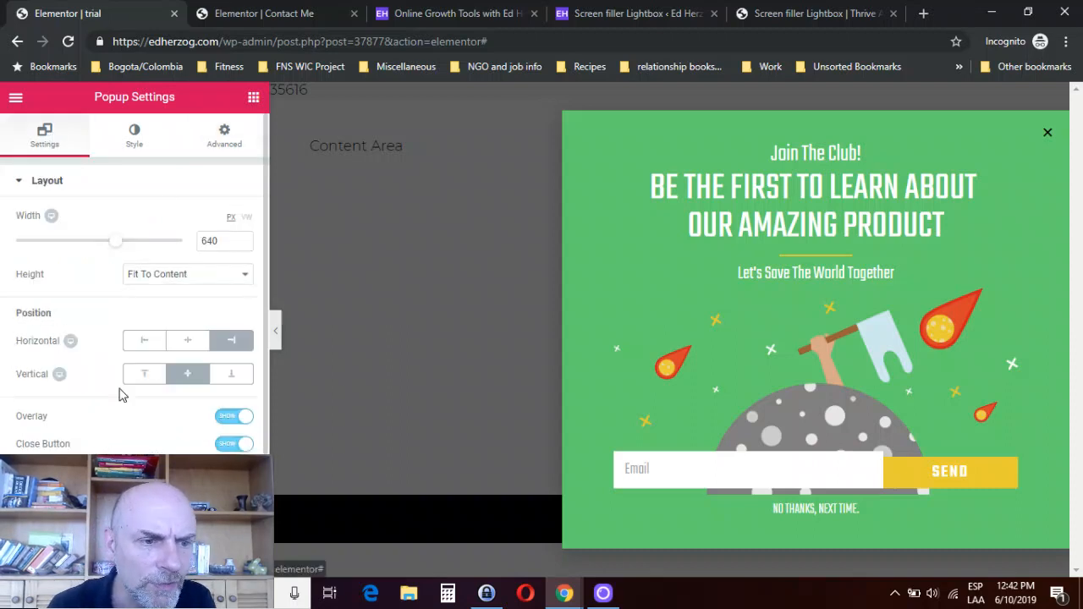
left_click(222, 449)
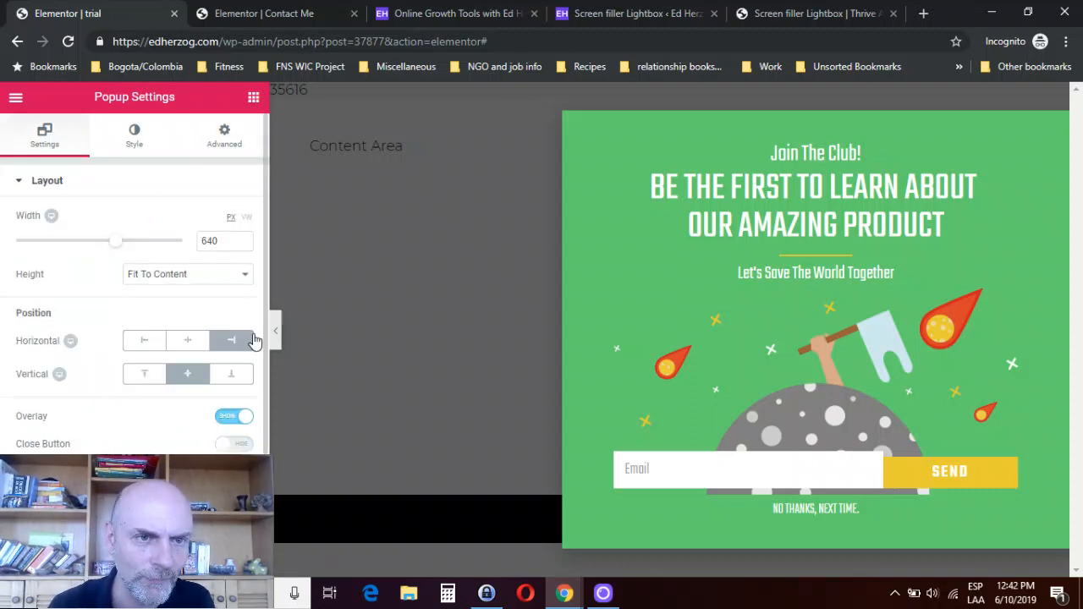
left_click(217, 138)
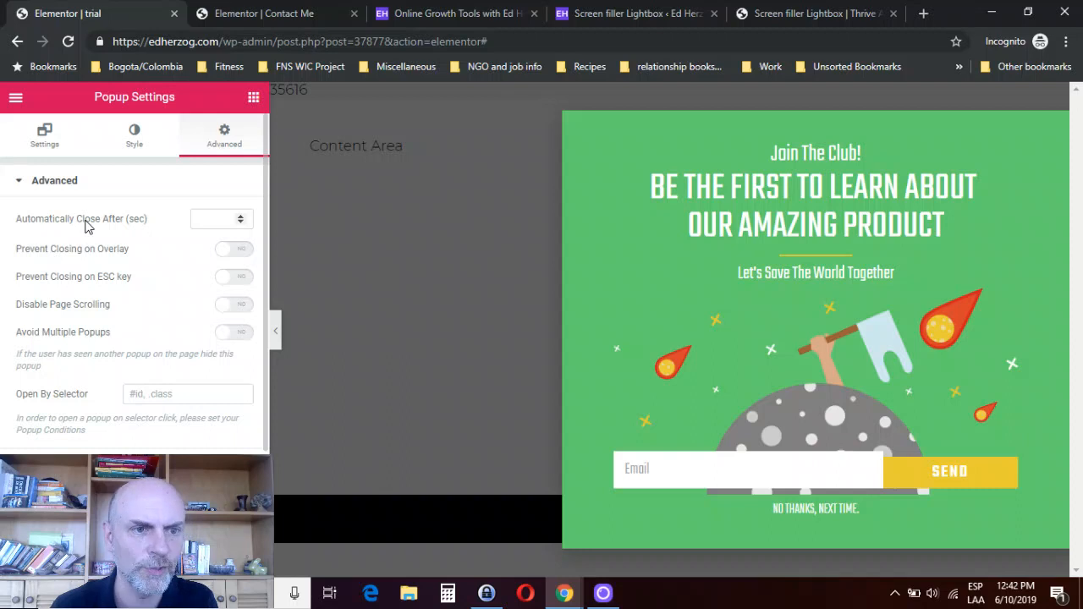
left_click(210, 218)
type("5")
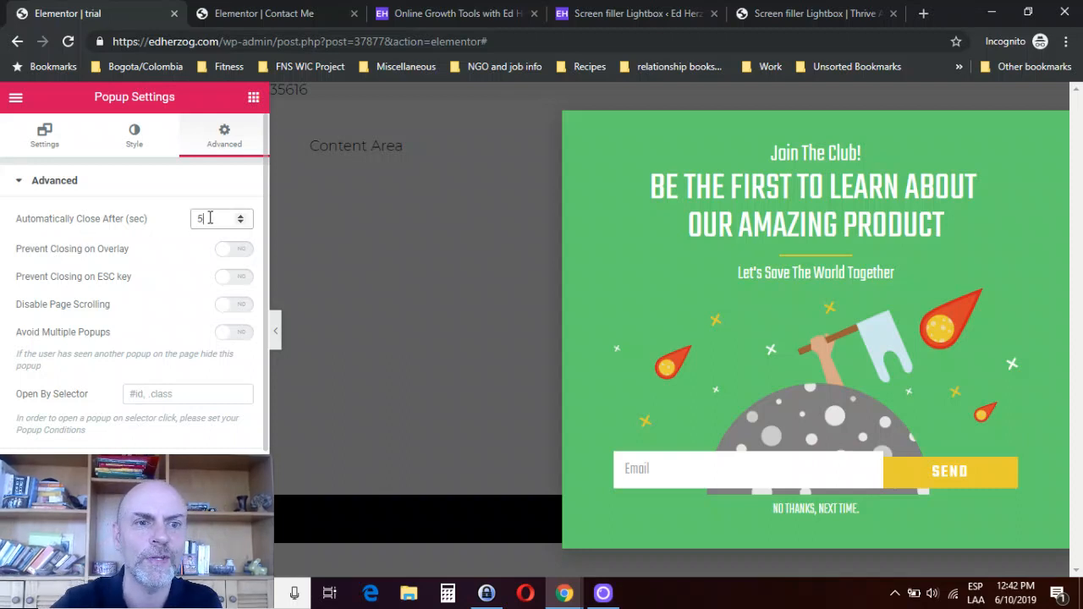
- Clear the popup's automatic closing delay in its advanced settings
left_click(165, 191)
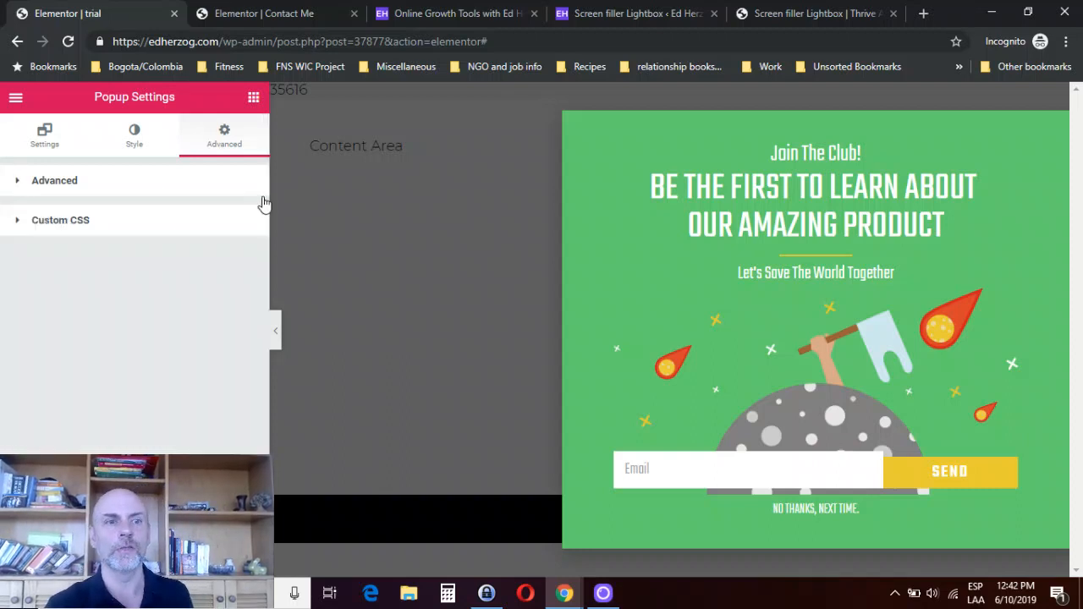
left_click(81, 190)
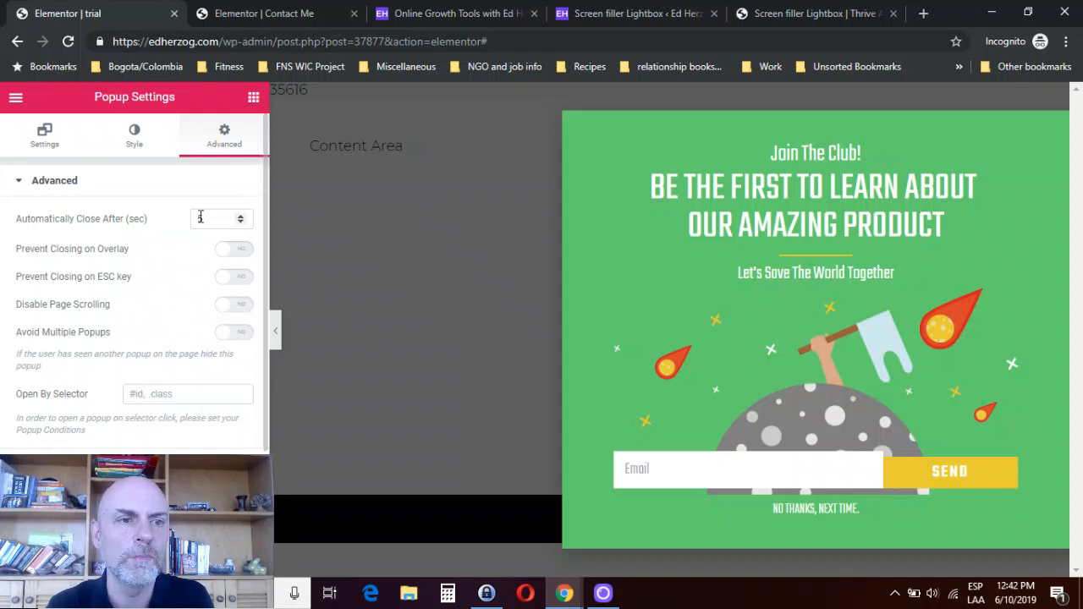
left_click_drag(212, 218, 183, 225)
key("BackSpace")
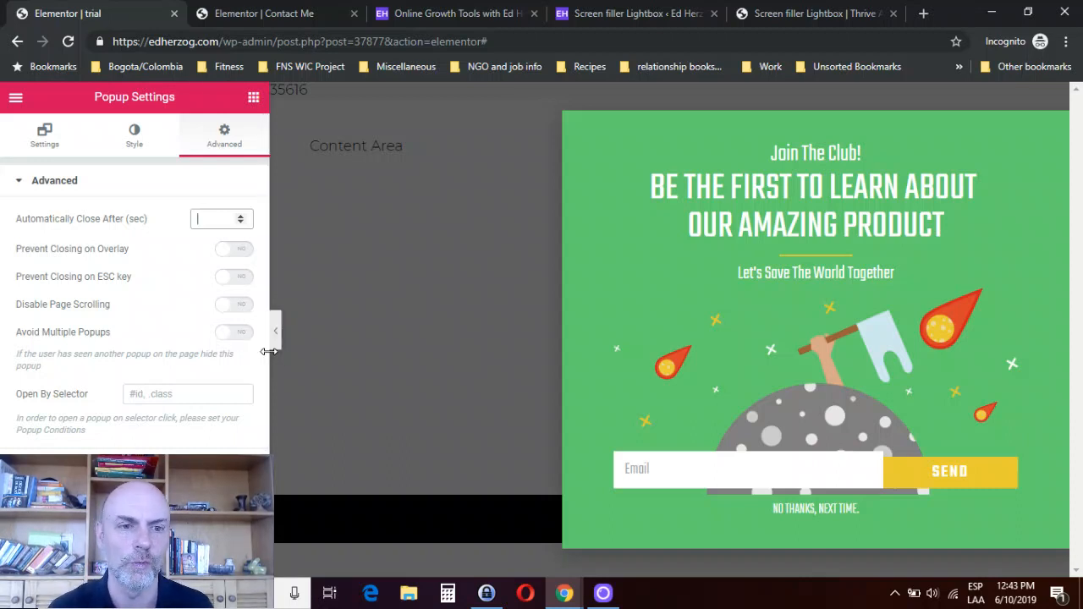
- Examine the Open By Selector option, and preview the homepage popup opened by "Sign Up For Weekly Updates" before returning to the trial popup
scroll(259, 430, "down", 2)
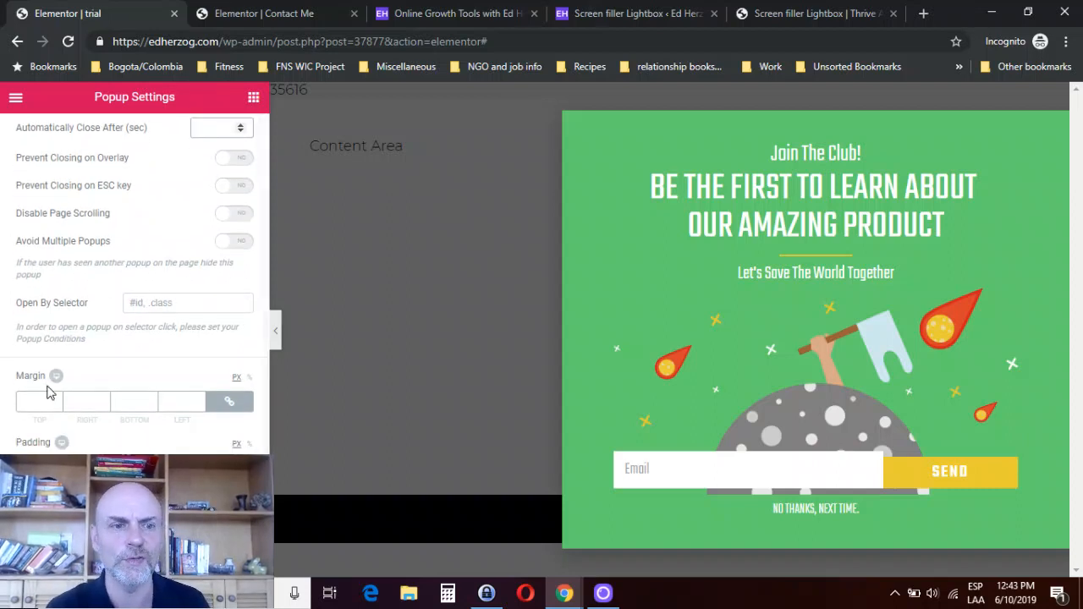
left_click(156, 303)
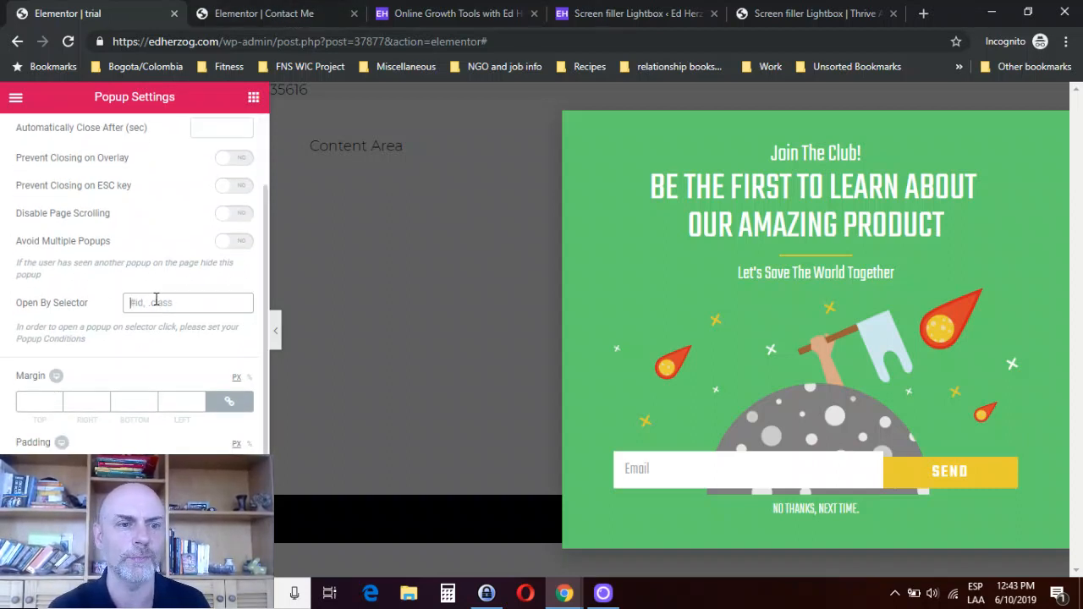
left_click(258, 15)
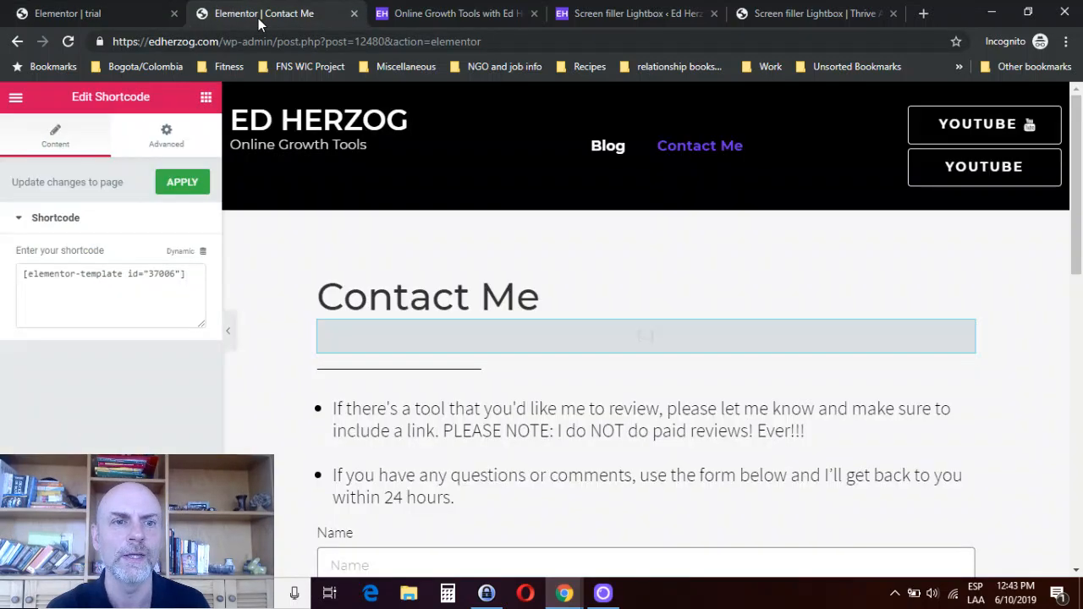
left_click(432, 14)
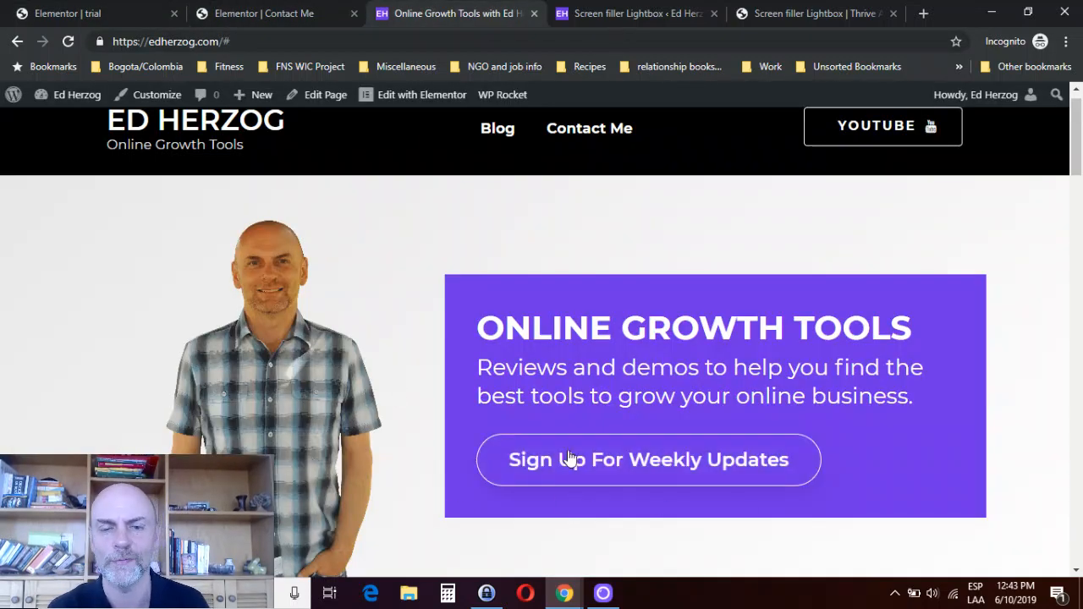
left_click(621, 468)
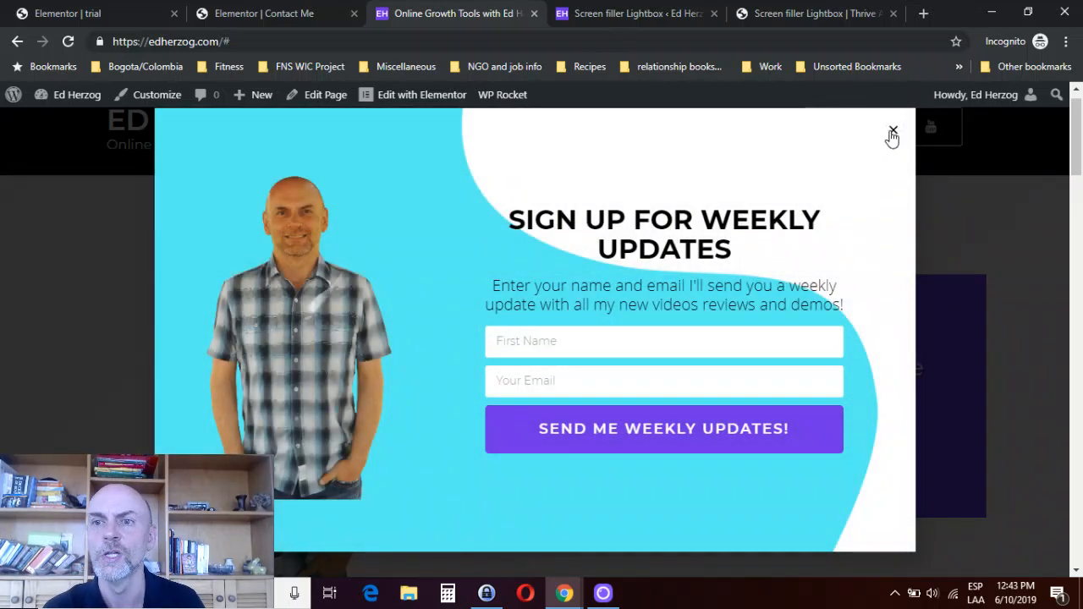
left_click(892, 133)
left_click(126, 20)
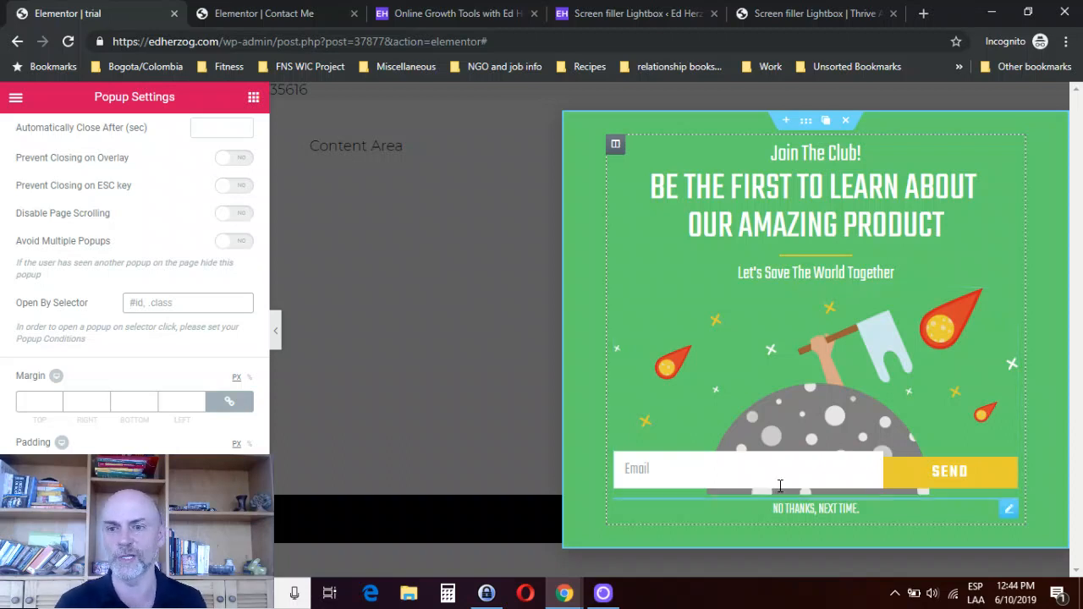
- Examine the content, style and advanced settings of the popup's email form
left_click(749, 484)
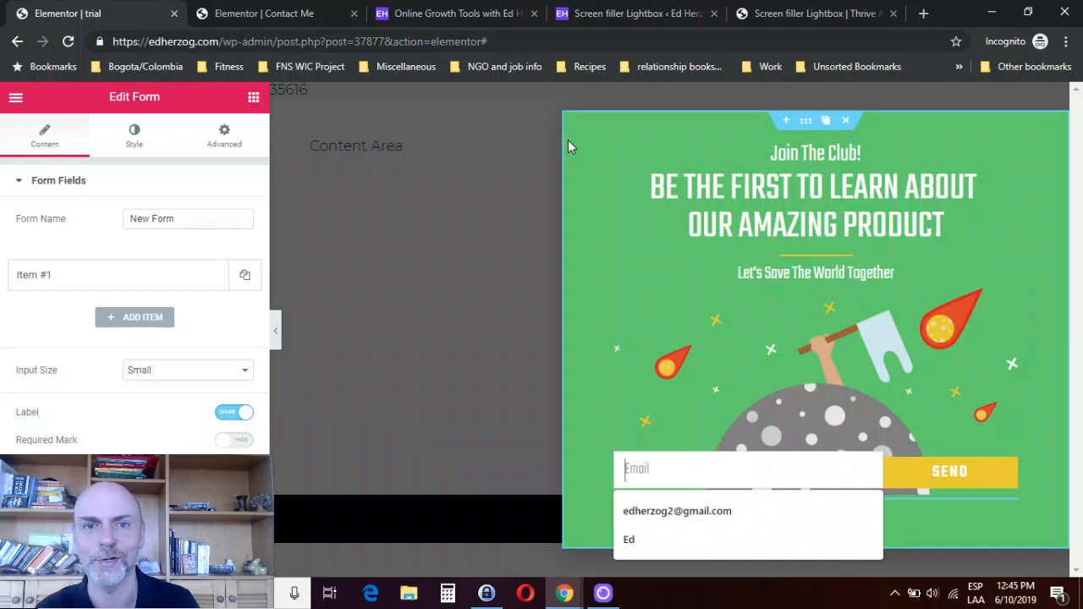
left_click(133, 135)
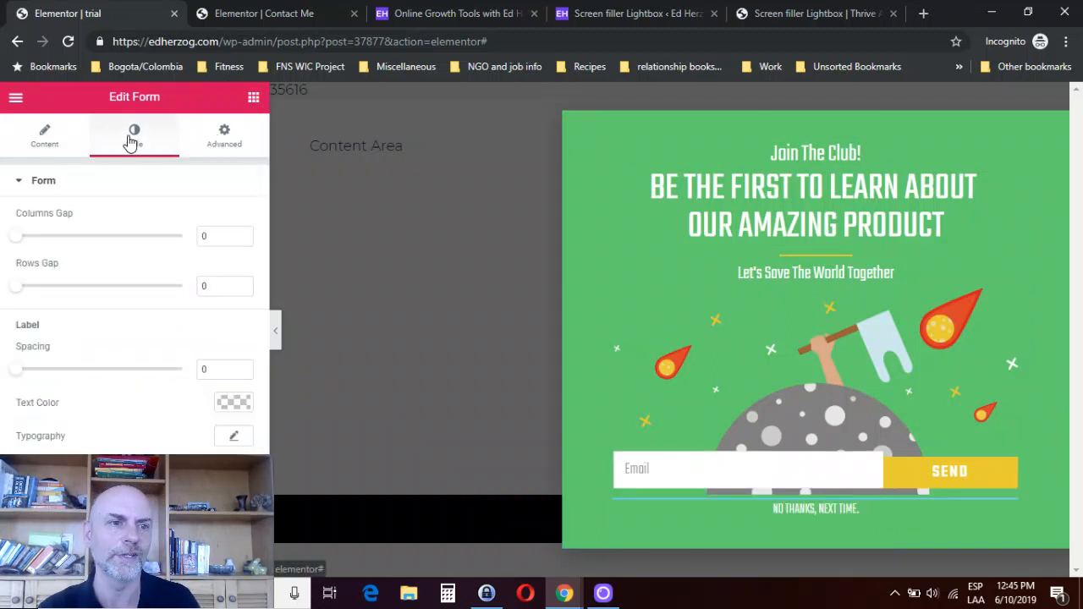
left_click(49, 137)
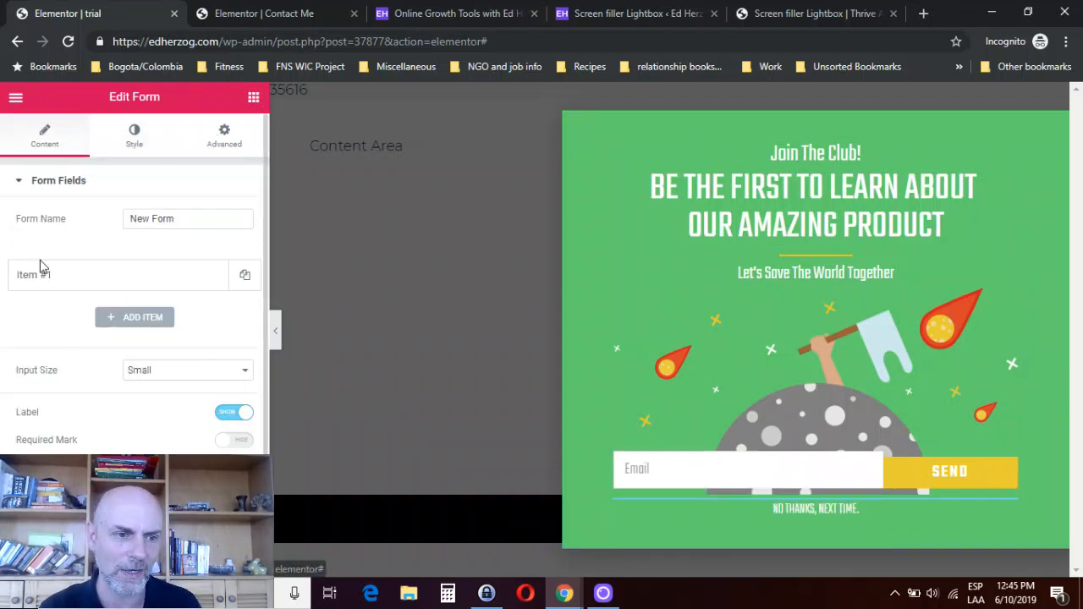
left_click(134, 138)
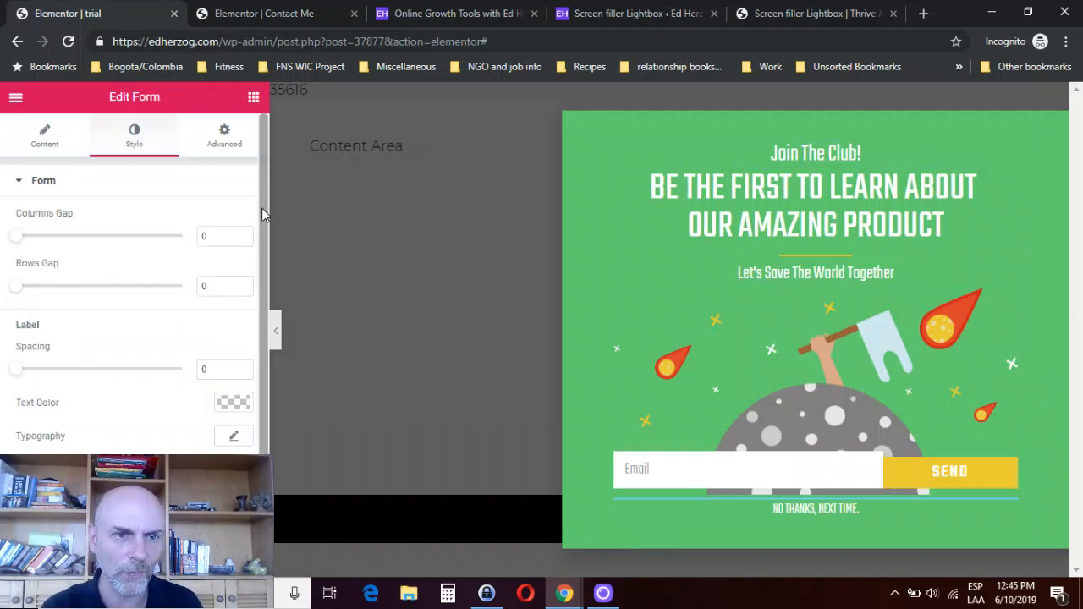
scroll(256, 333, "down", 1)
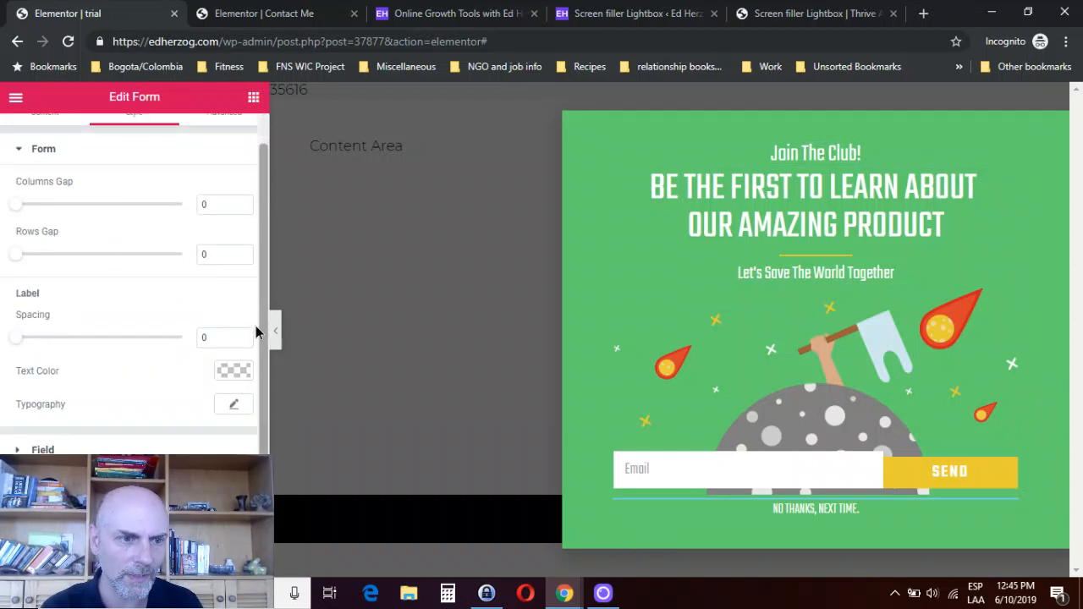
scroll(252, 293, "up", 1)
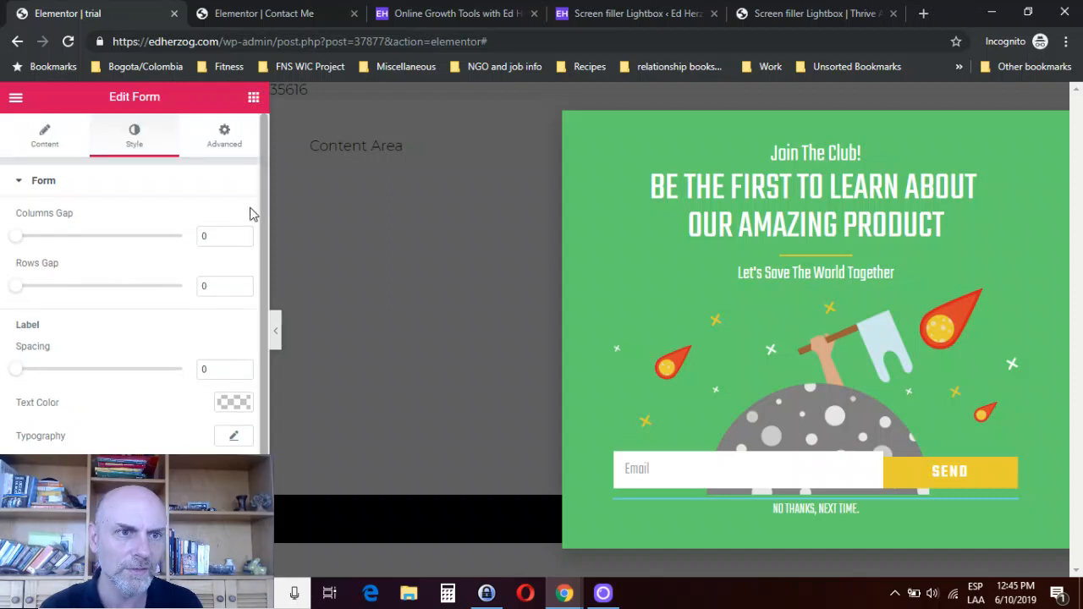
left_click(222, 142)
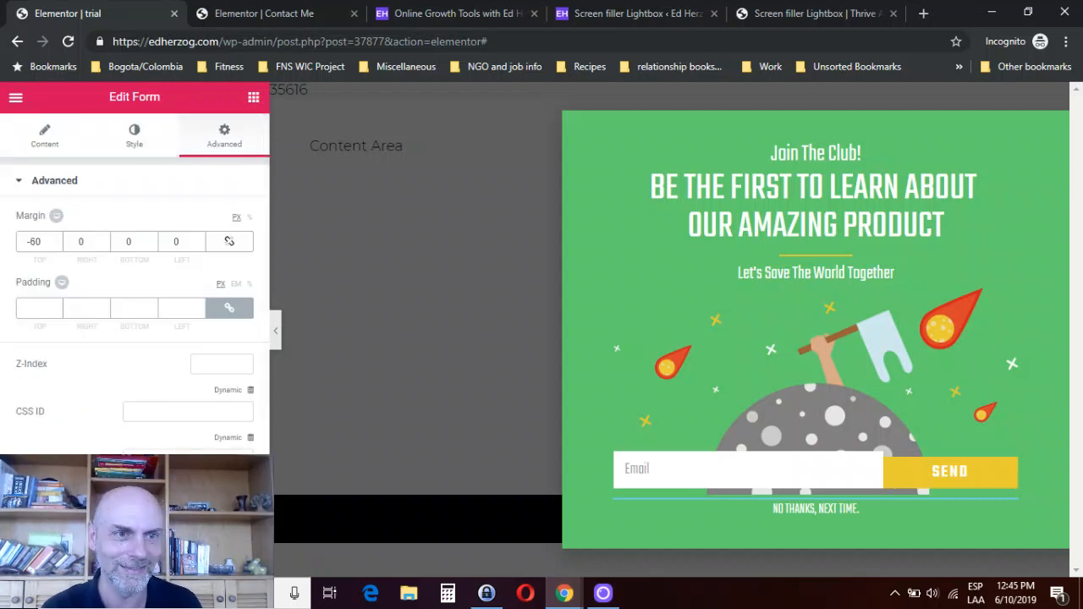
- Set the popup's background color to the light blue preset #6ec1e4
left_click(16, 561)
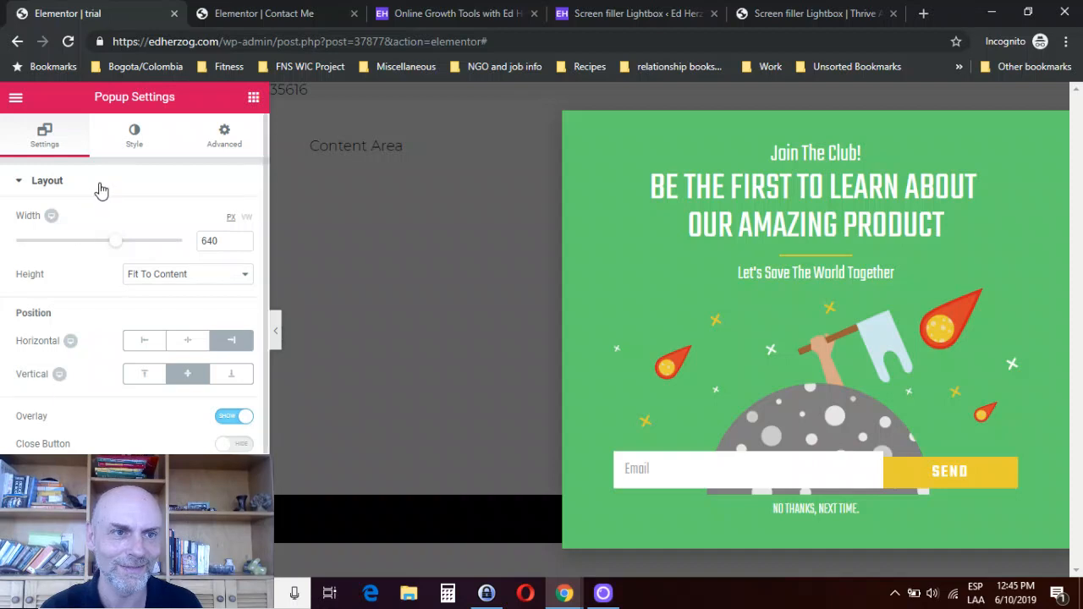
left_click(133, 140)
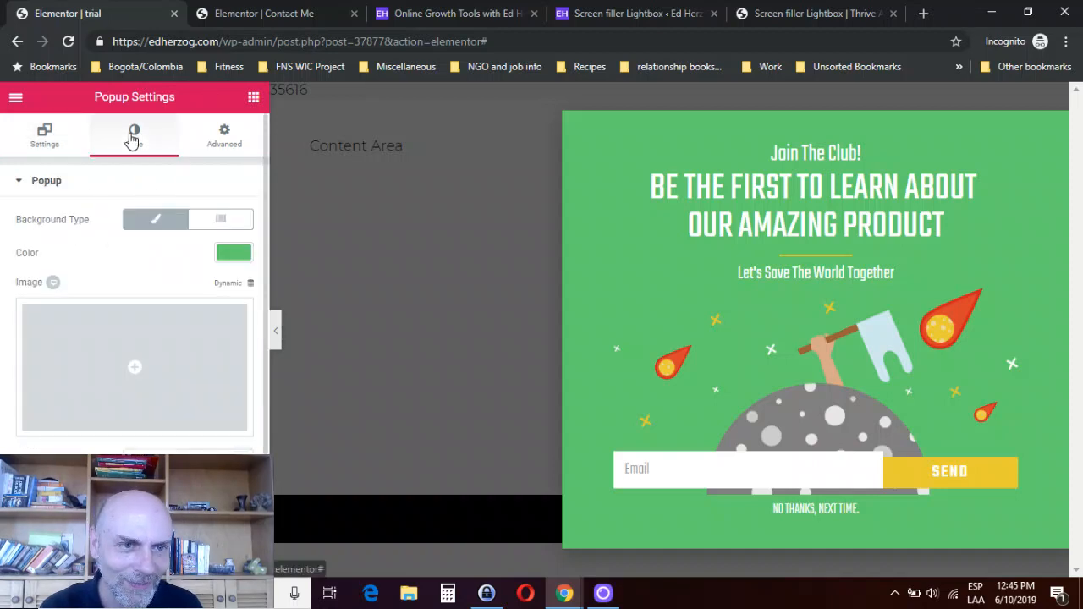
left_click(227, 258)
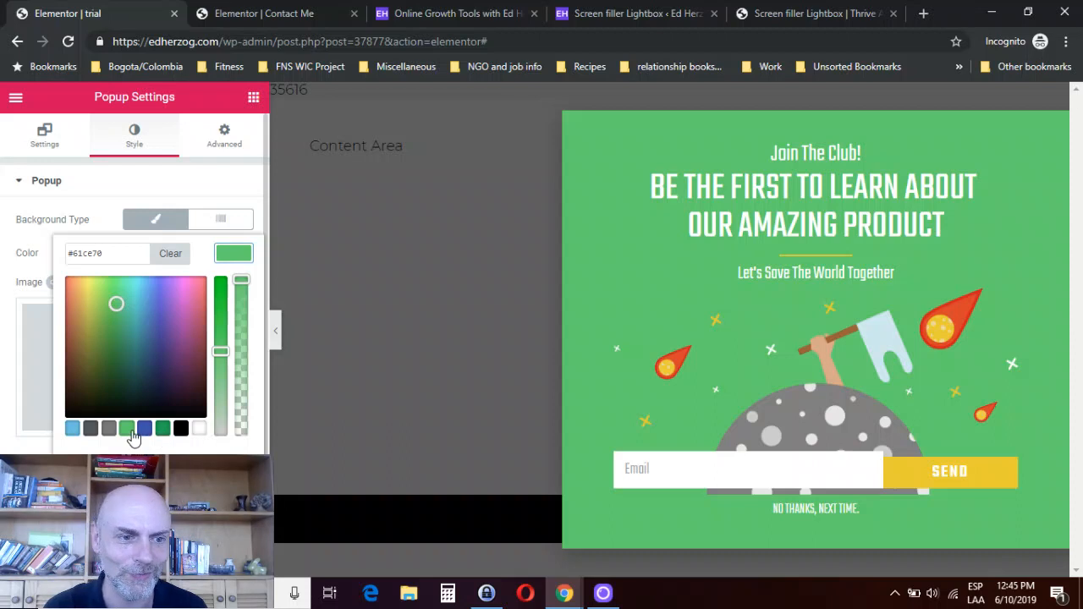
left_click(73, 432)
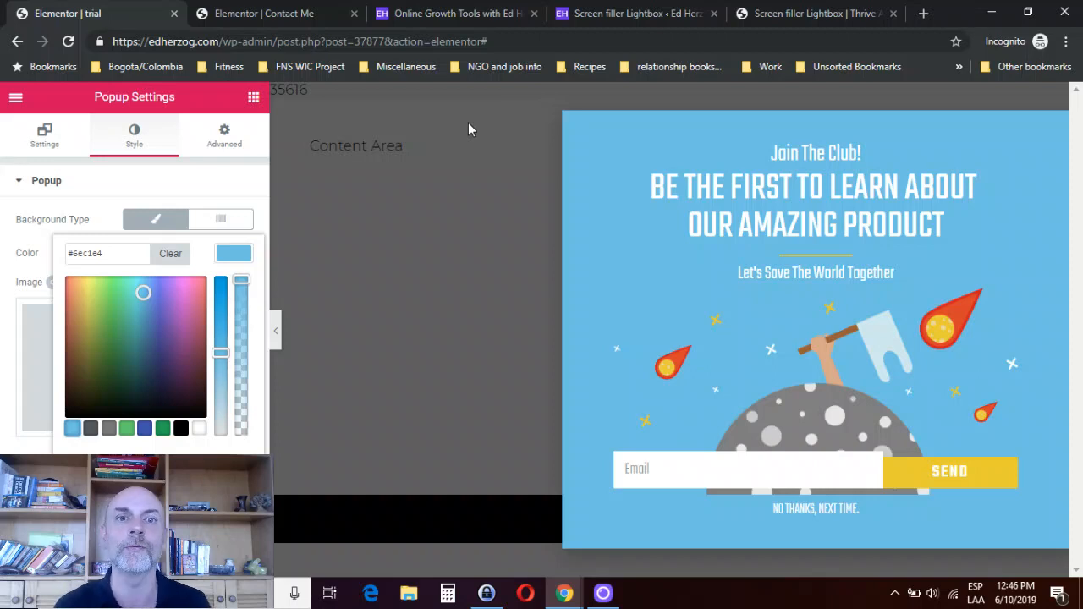
- Review the Contact Me page, the homepage and the Thrive Leads Screen filler Lightbox for comparison with the Elementor popup
left_click(277, 14)
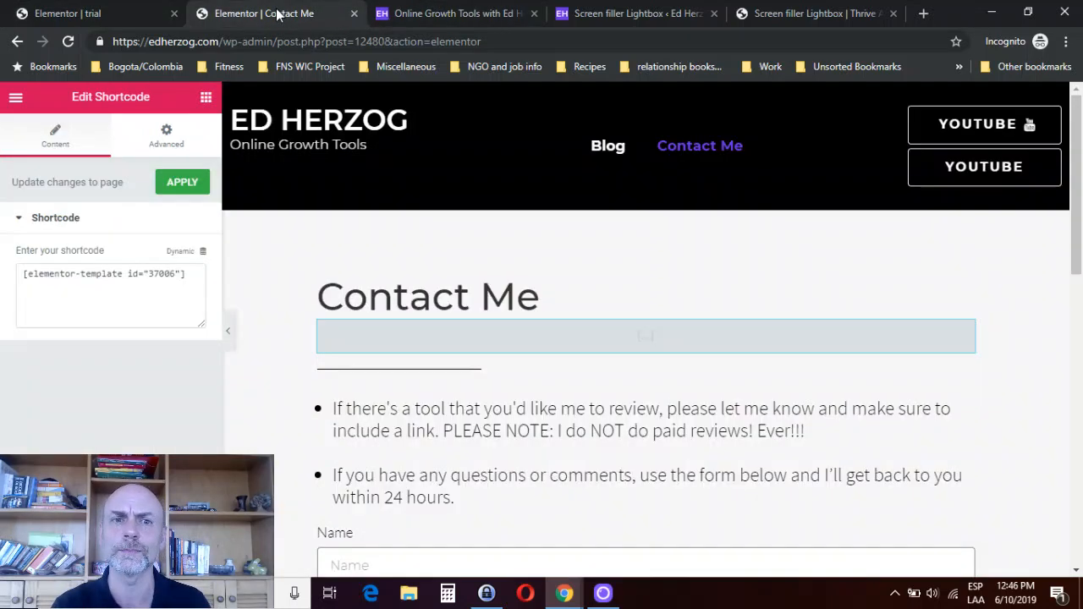
left_click(396, 15)
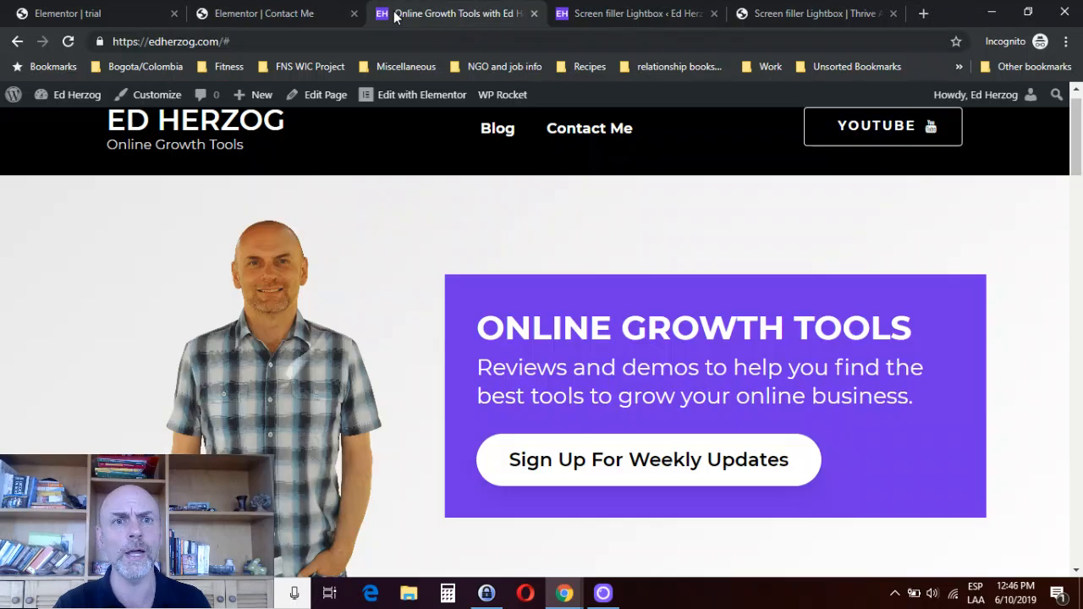
left_click(636, 14)
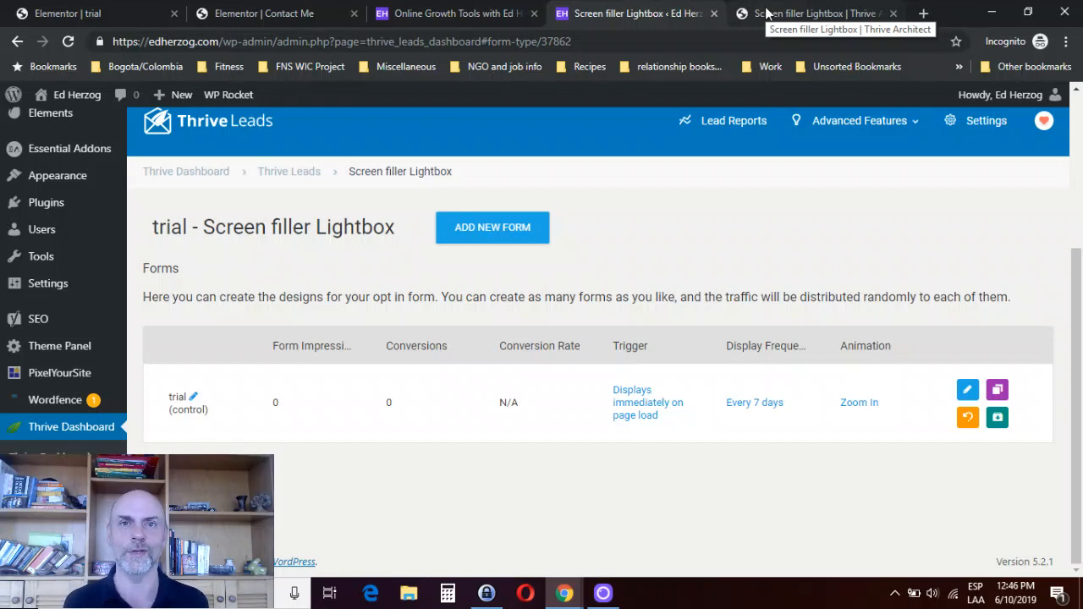
left_click(120, 24)
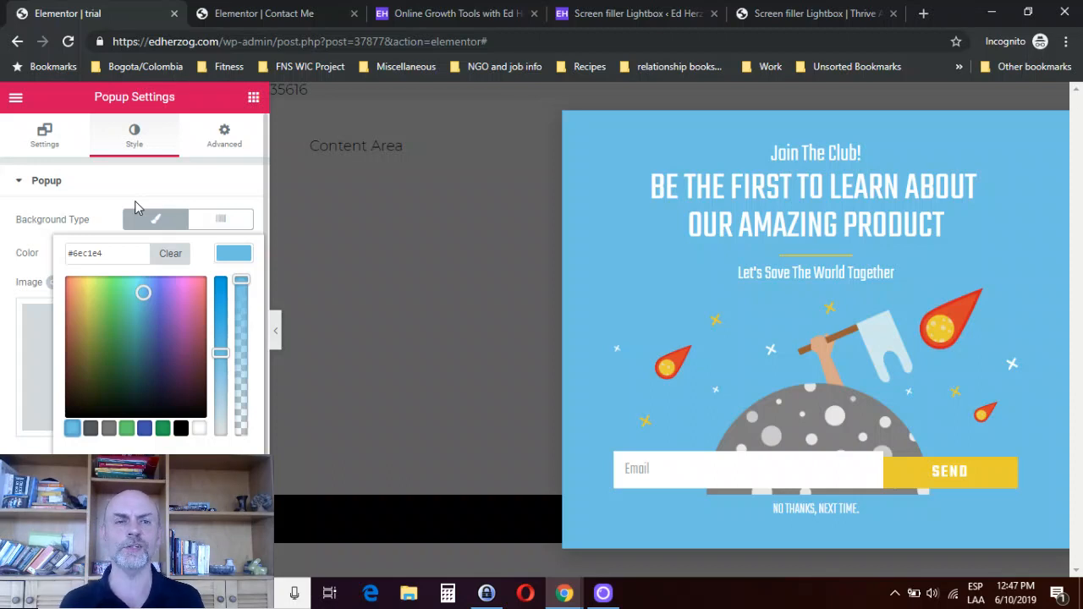
left_click(795, 14)
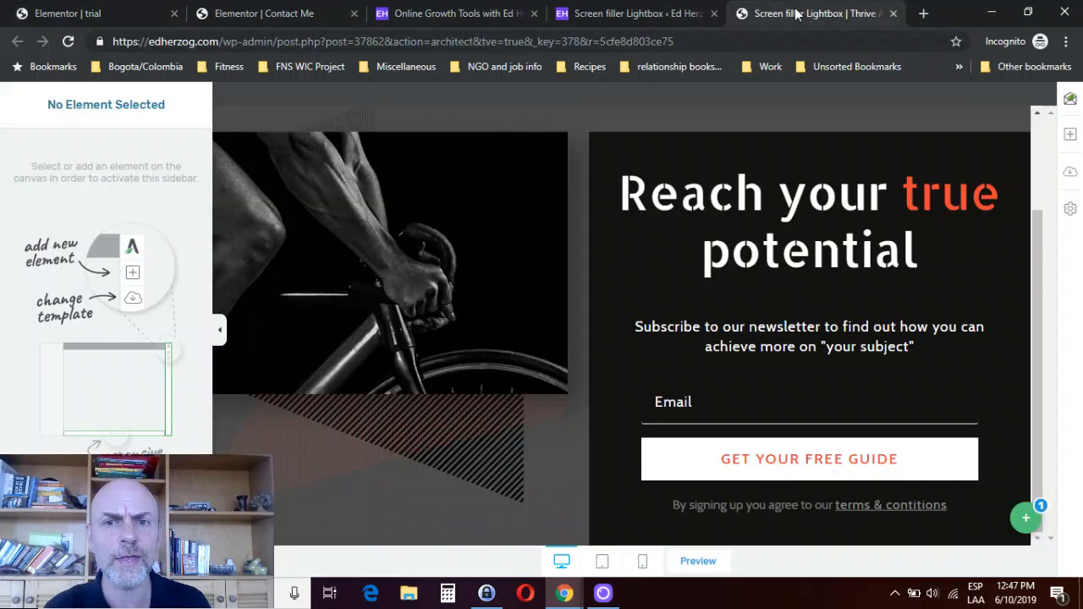
left_click(652, 14)
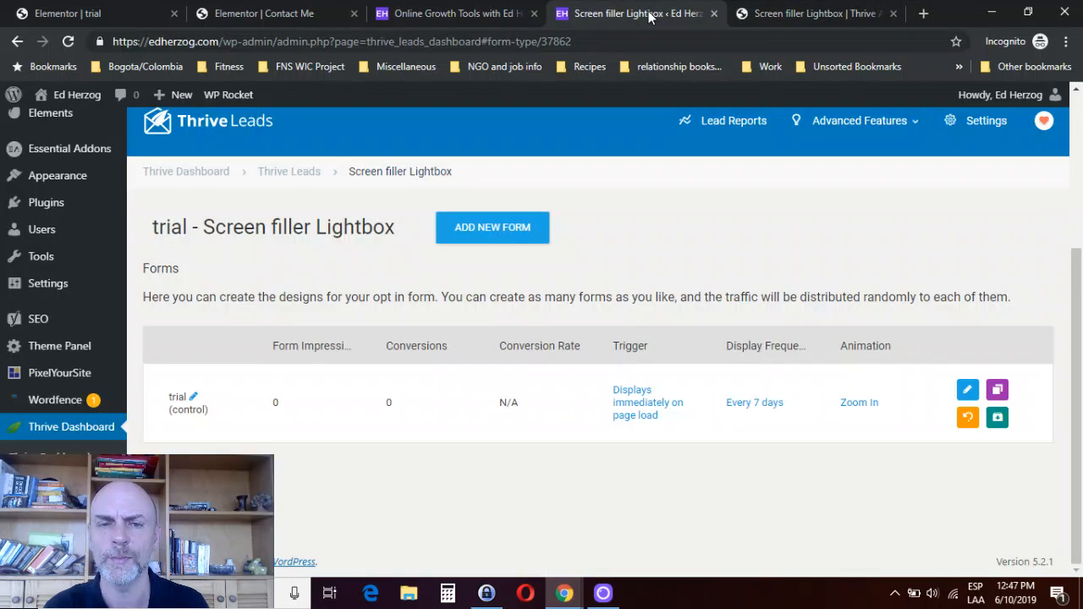
- Show the Default State of the Thrive Architect lightbox, examine its heading and guide button, and return to the Elementor popup
left_click(772, 15)
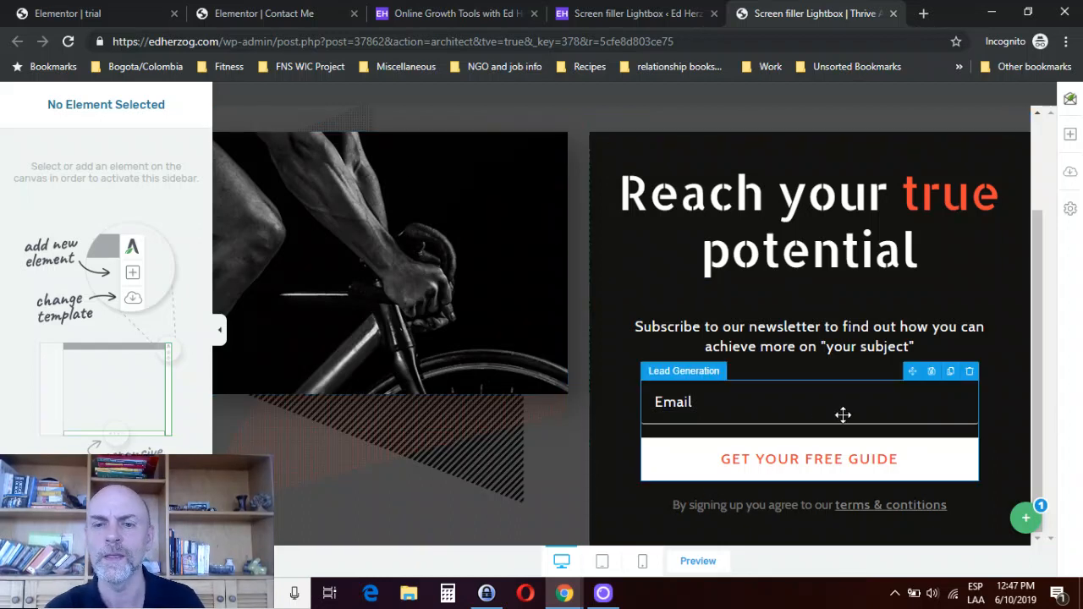
left_click(1018, 516)
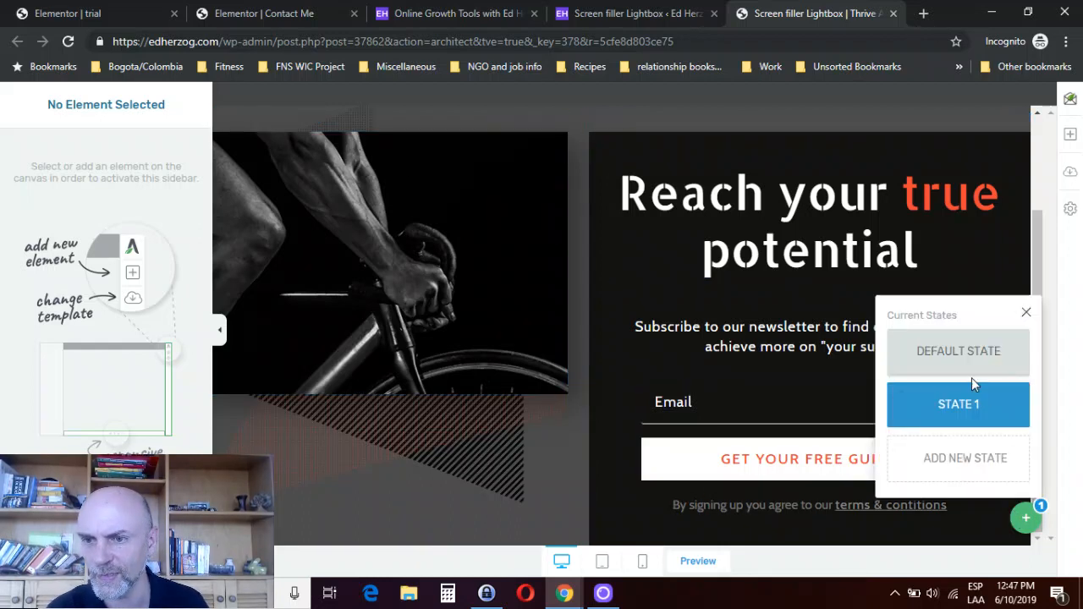
left_click(948, 364)
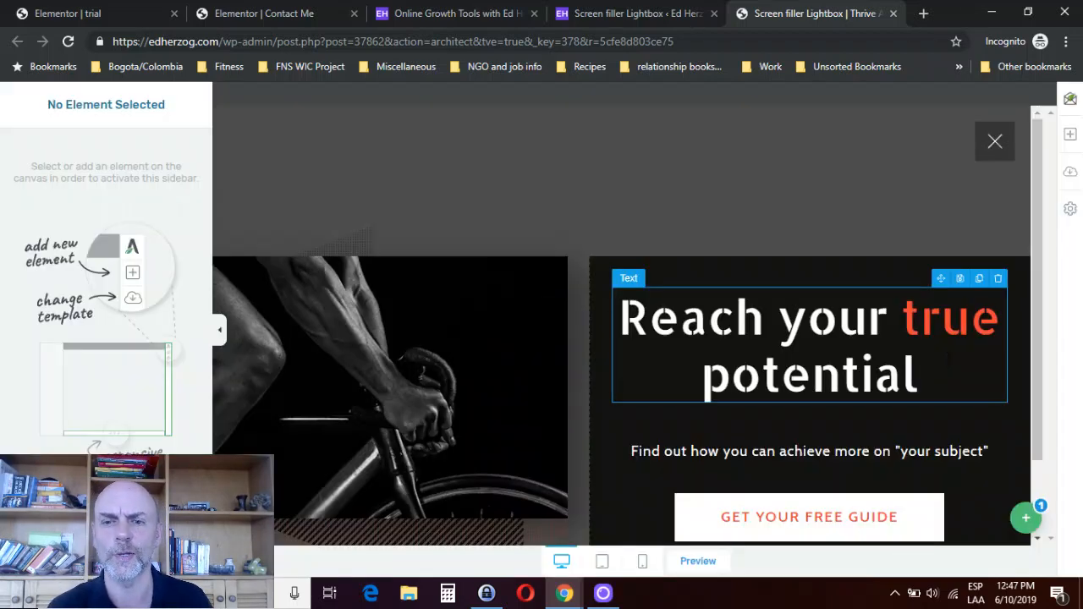
left_click(948, 364)
left_click_drag(1037, 280, 1032, 381)
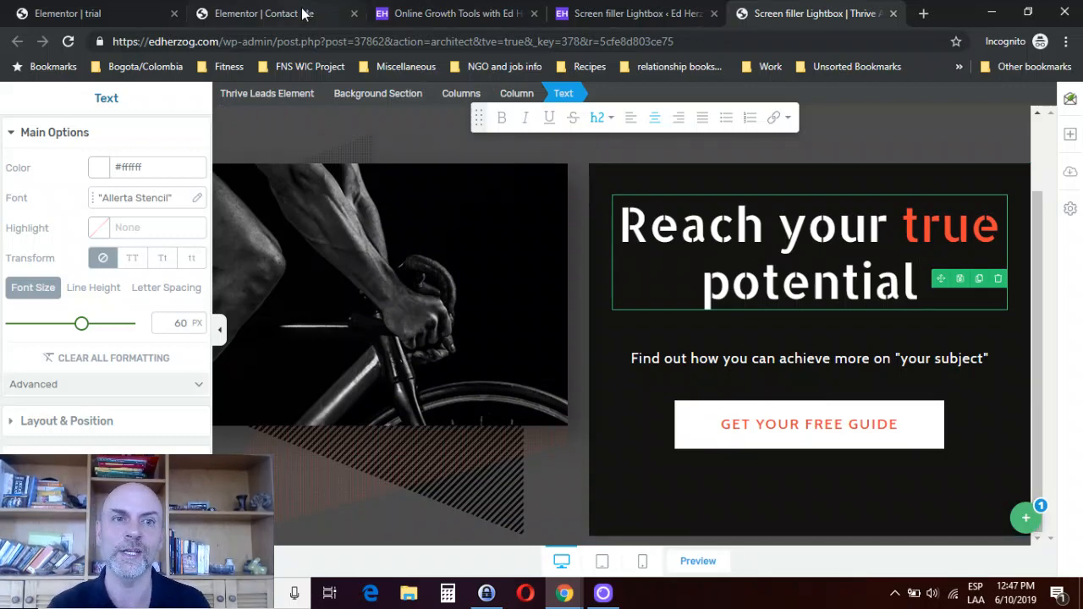
left_click(89, 14)
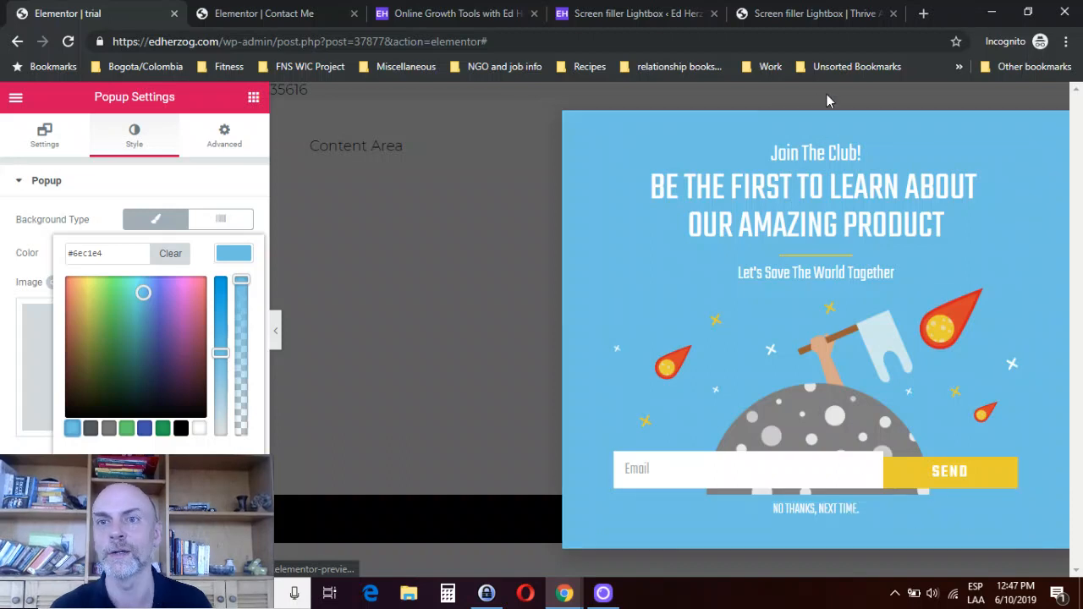
- Switch the Thrive Architect lightbox back to State 1, examine its email form, and reopen the list of states
left_click(759, 14)
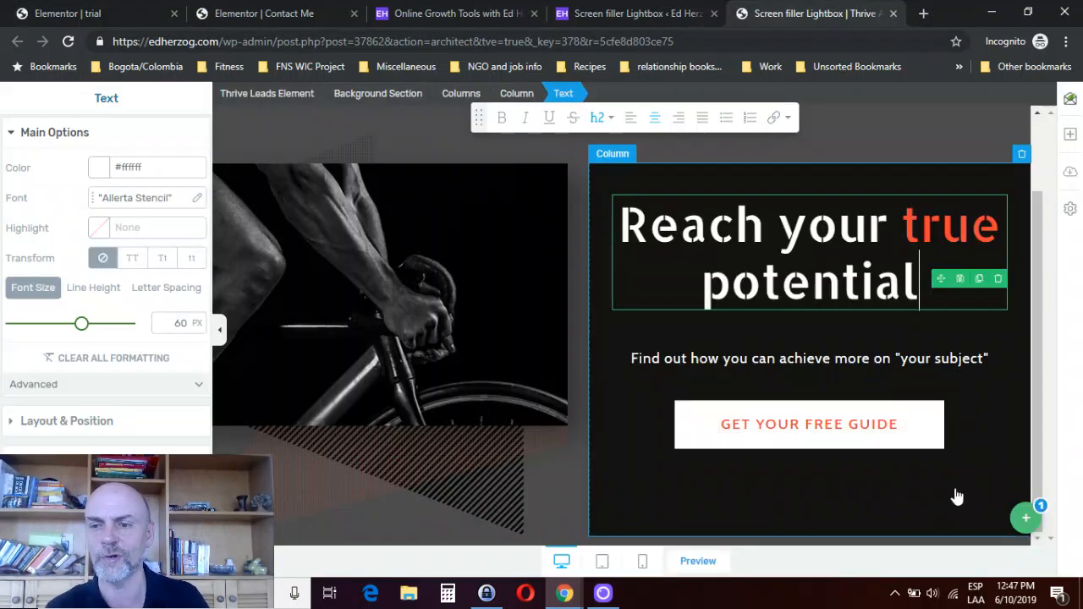
left_click(1020, 518)
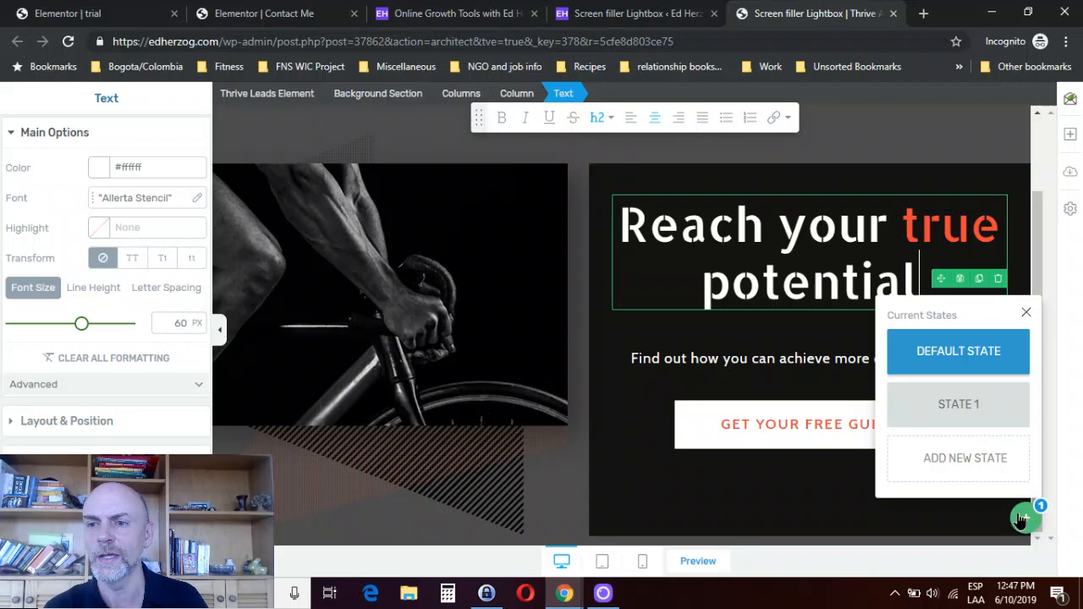
left_click(979, 406)
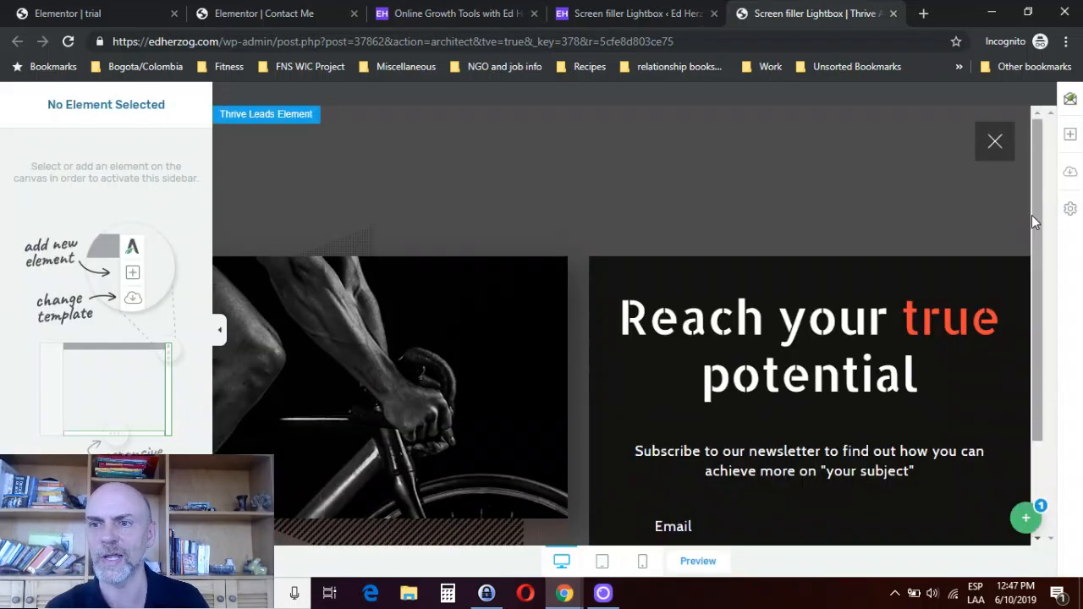
scroll(1032, 301, "down", 2)
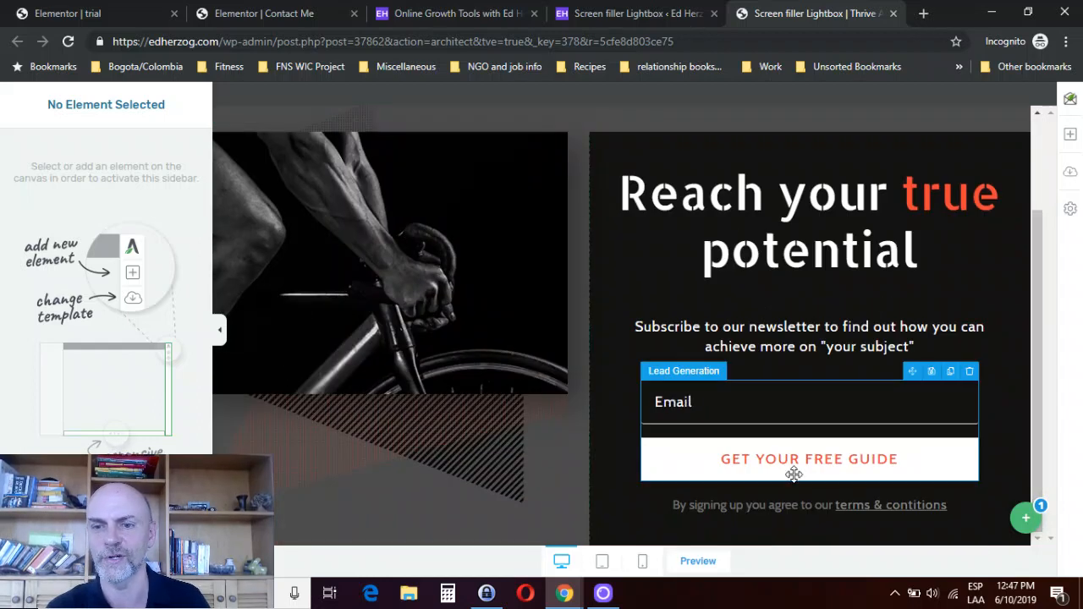
left_click(1021, 519)
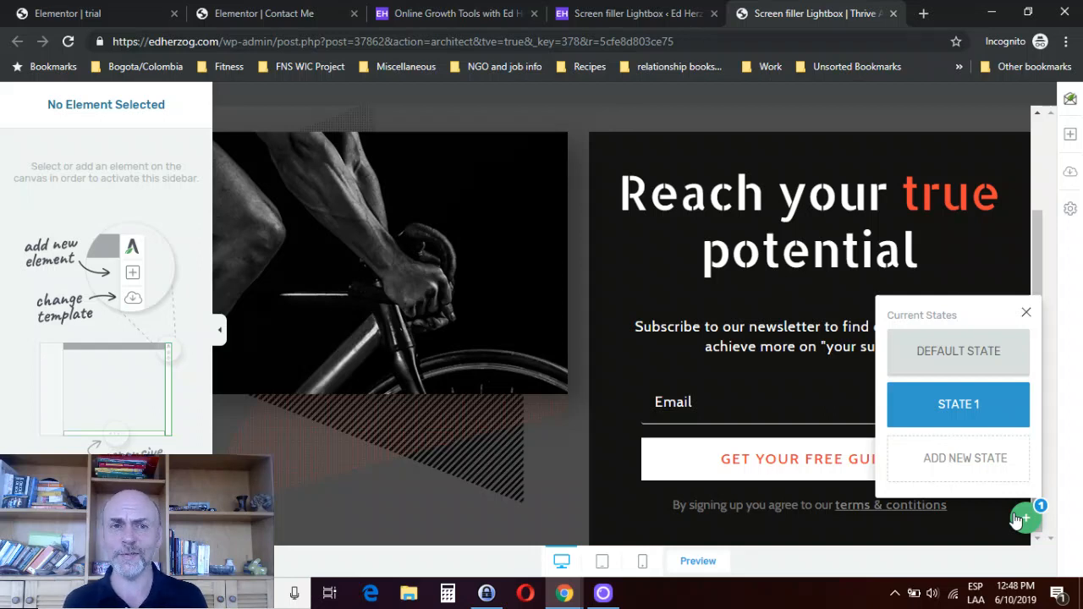
left_click(273, 12)
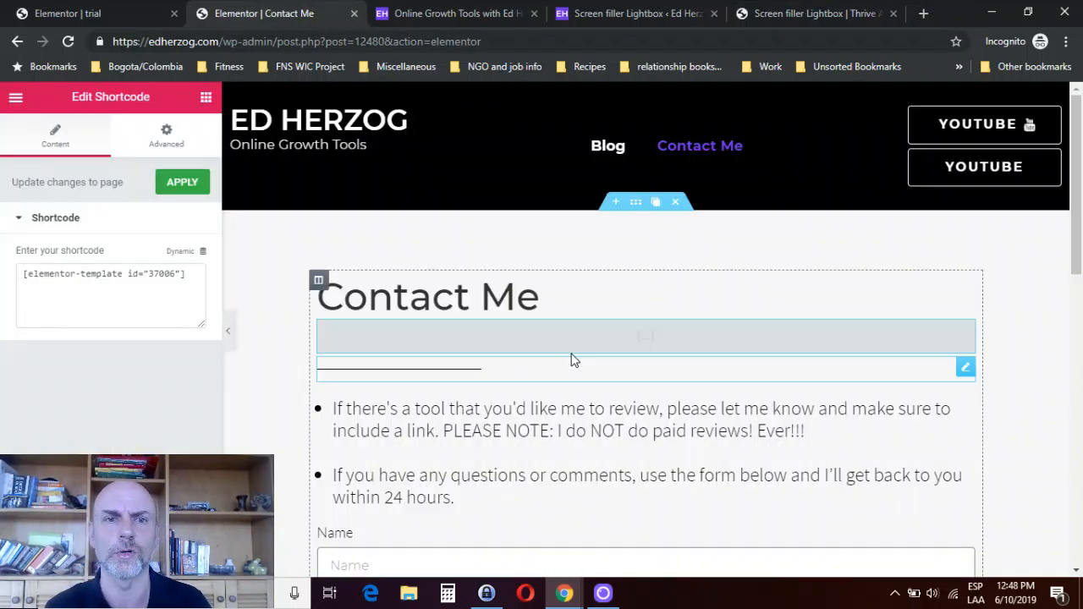
left_click(40, 14)
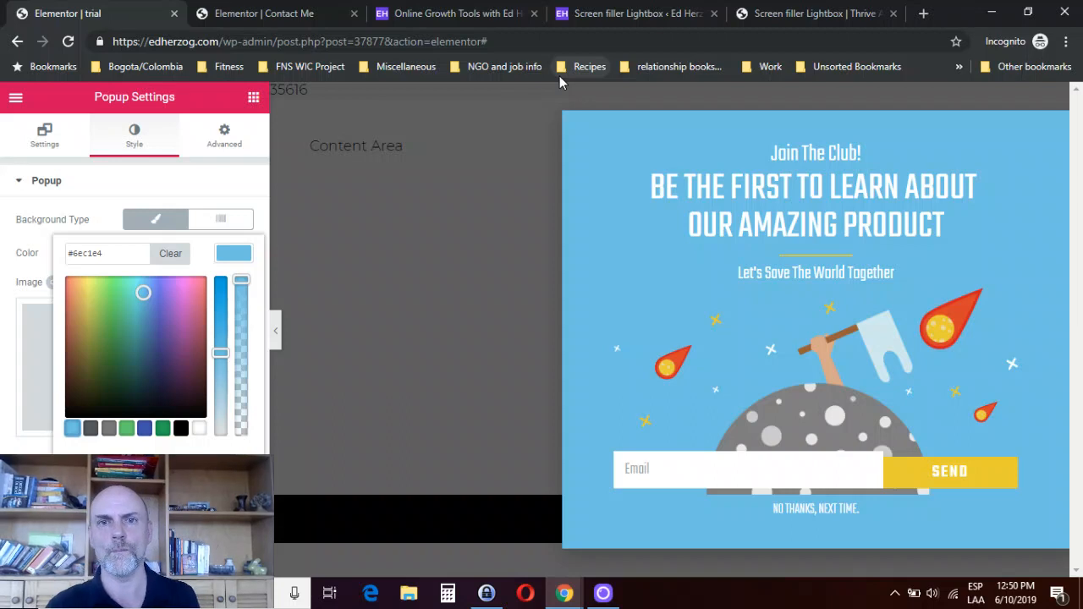
mouse_move(595, 599)
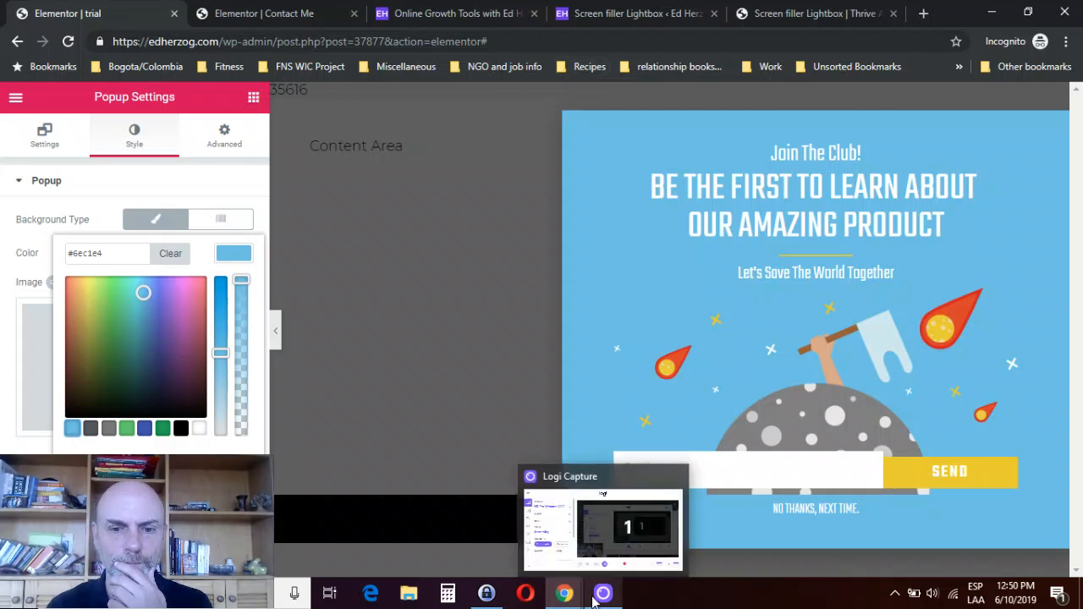